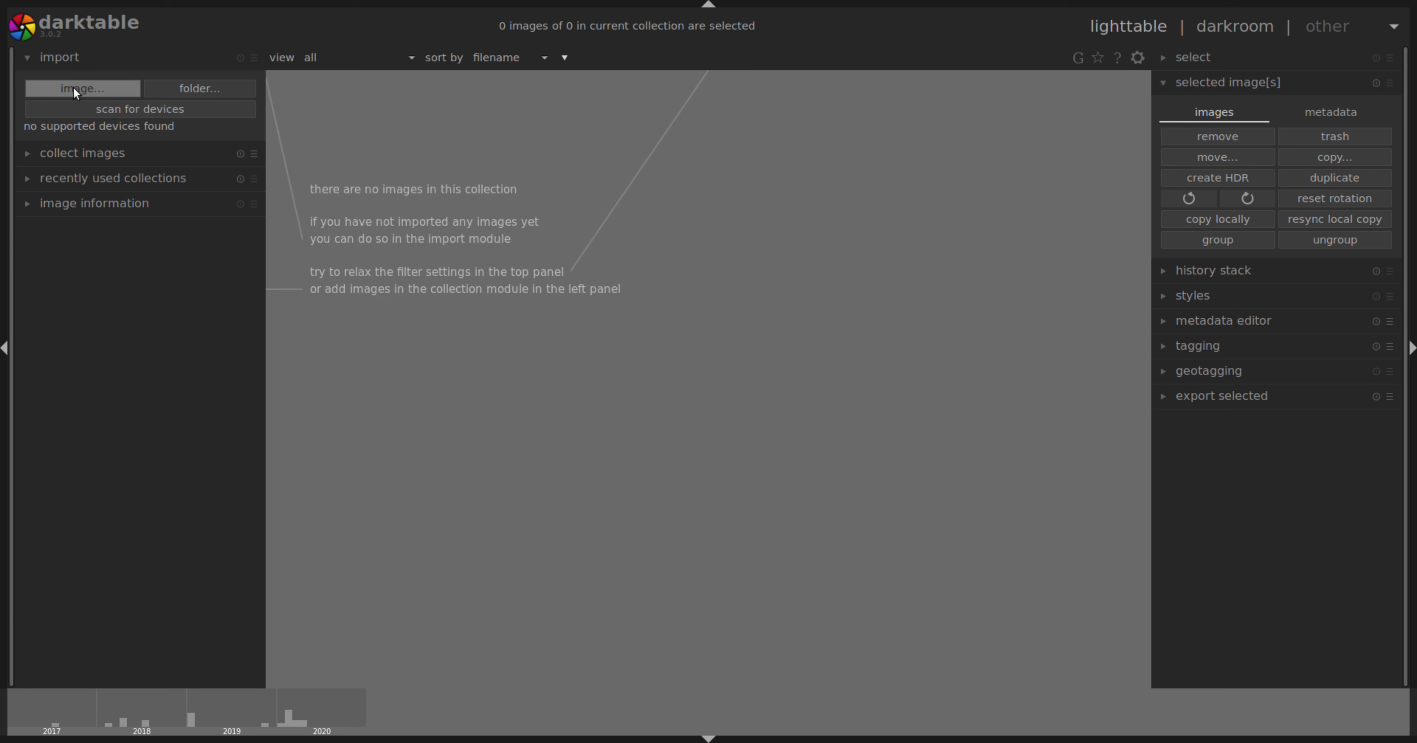
Import the raw photo DSC01382.ARW from the dwhelper folder
left_click(73, 88)
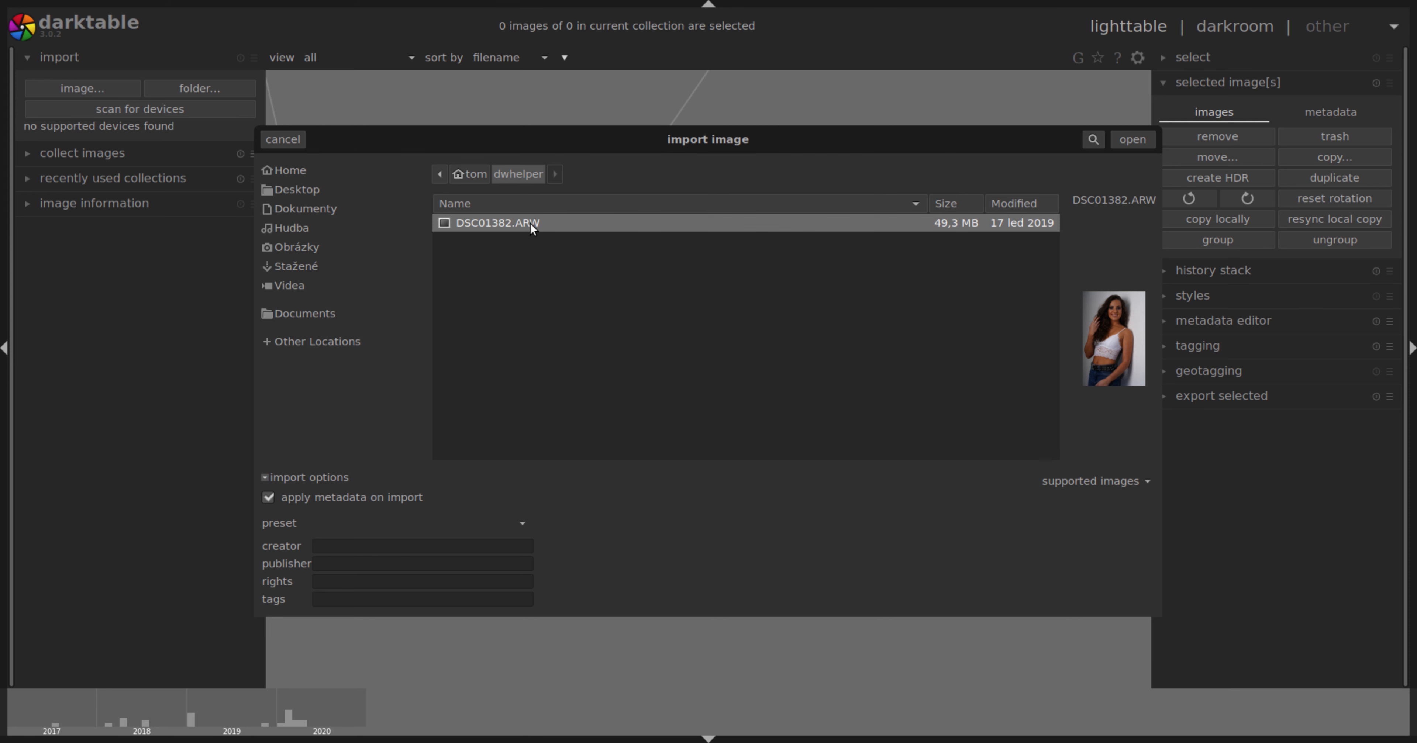
left_click(1133, 139)
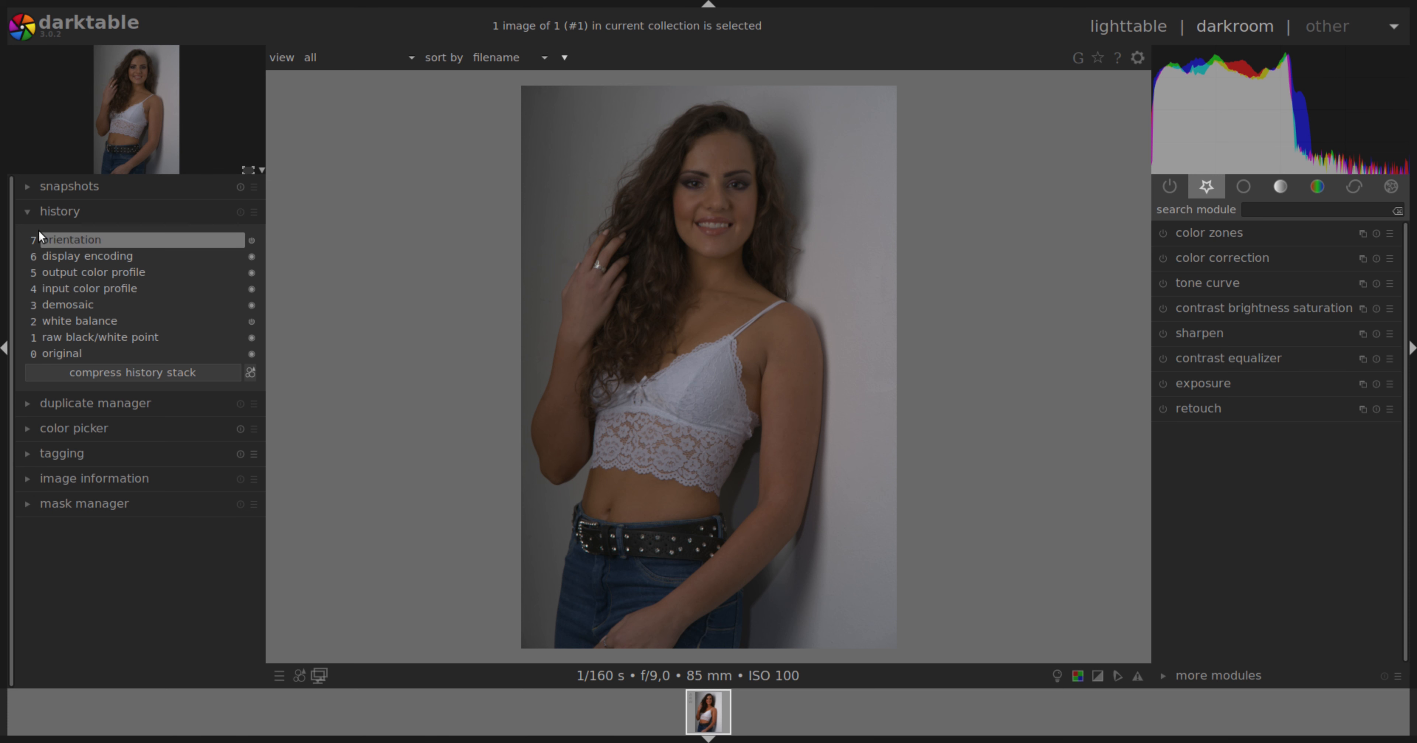
Examine the photo's image information, its edit history and the favourite modules
left_click(27, 212)
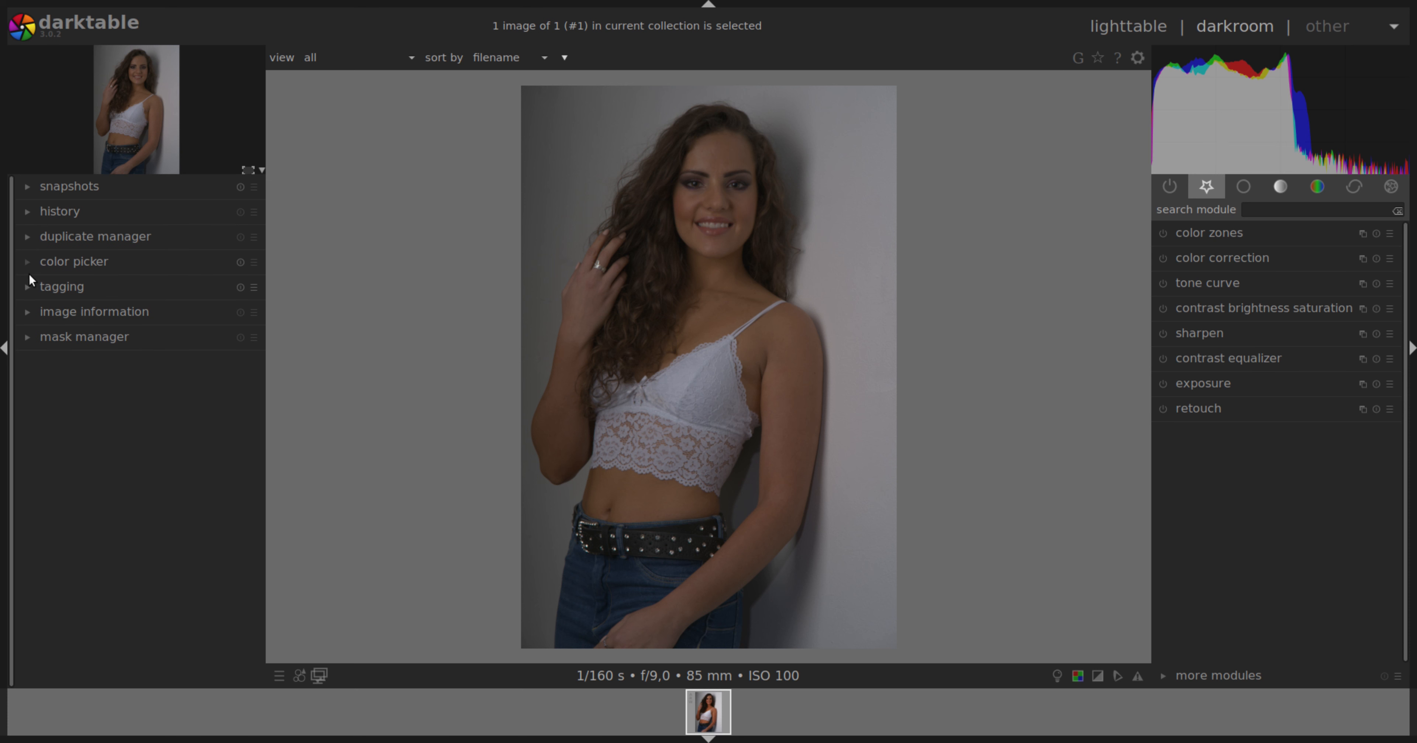
left_click(27, 313)
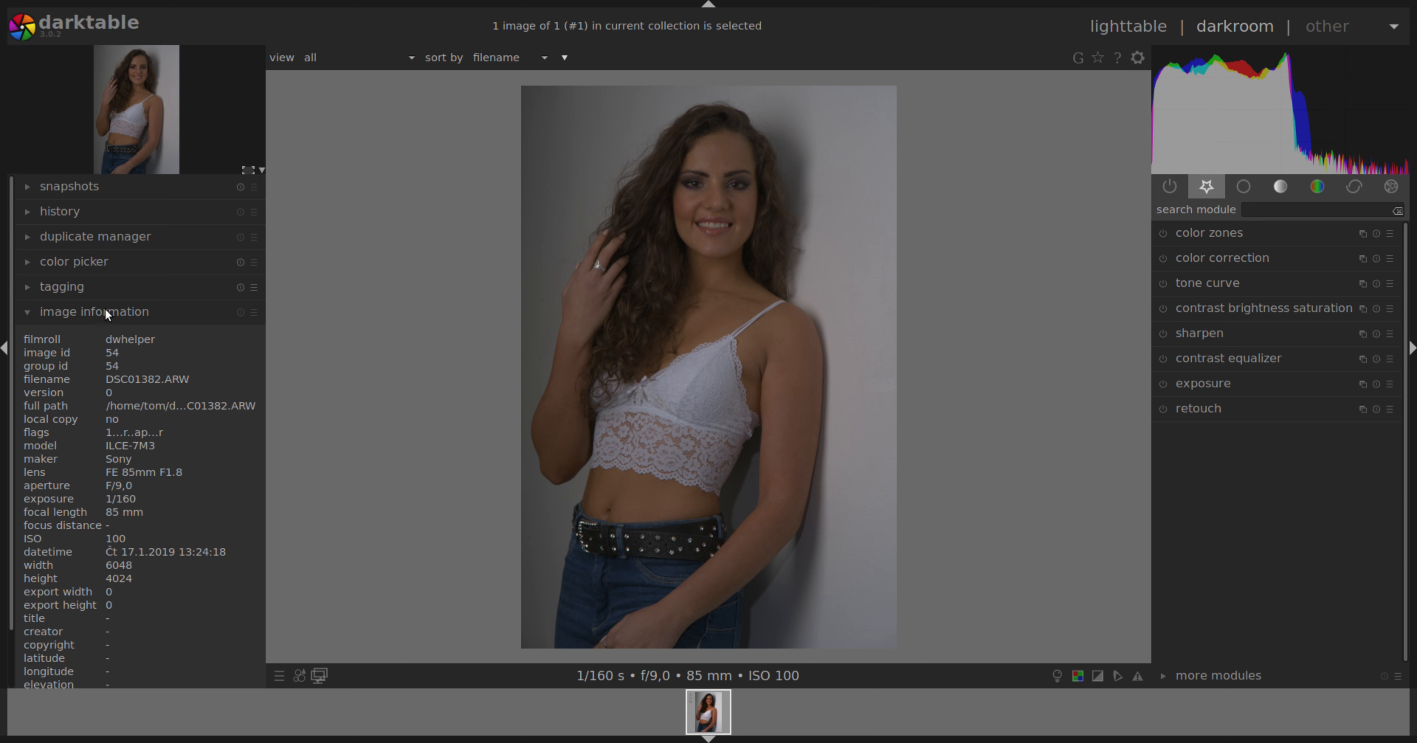
left_click(28, 312)
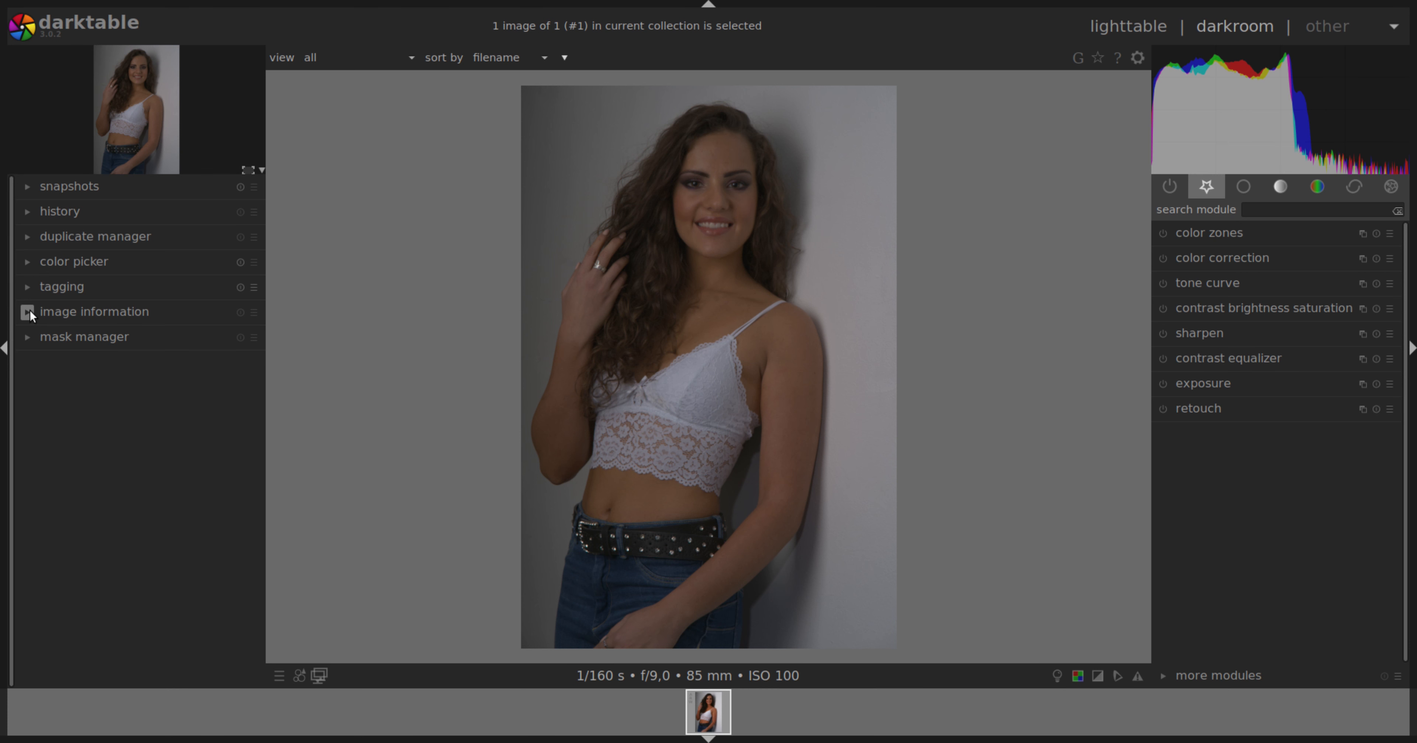
left_click(28, 213)
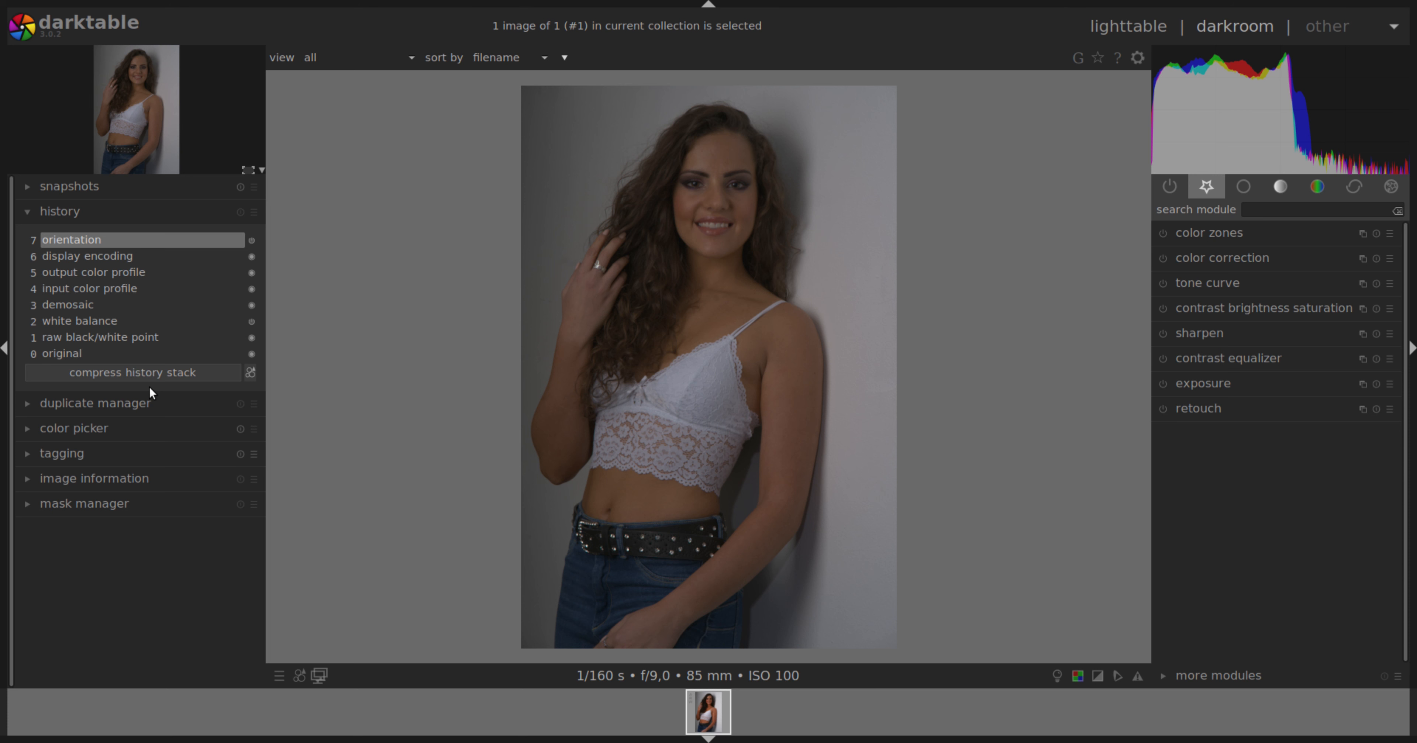
left_click(1207, 183)
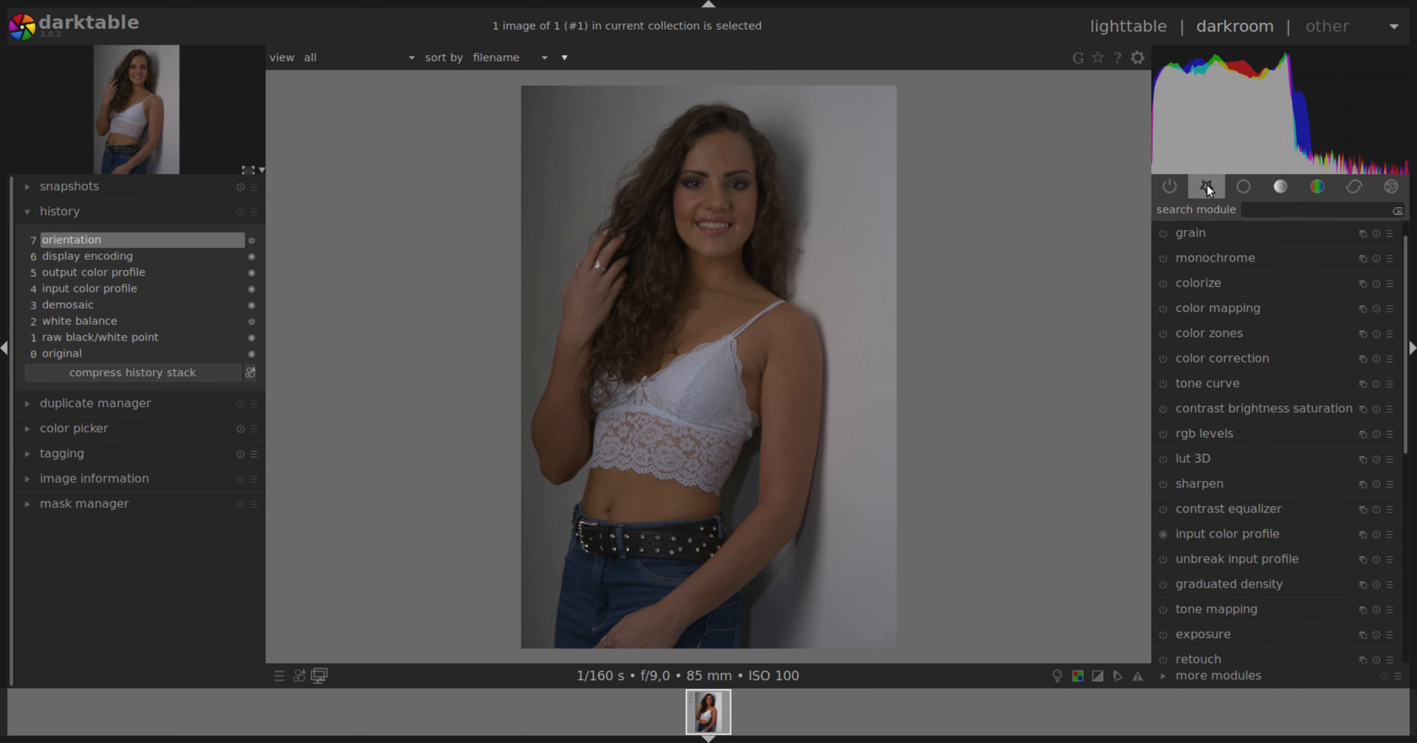
left_click(1207, 184)
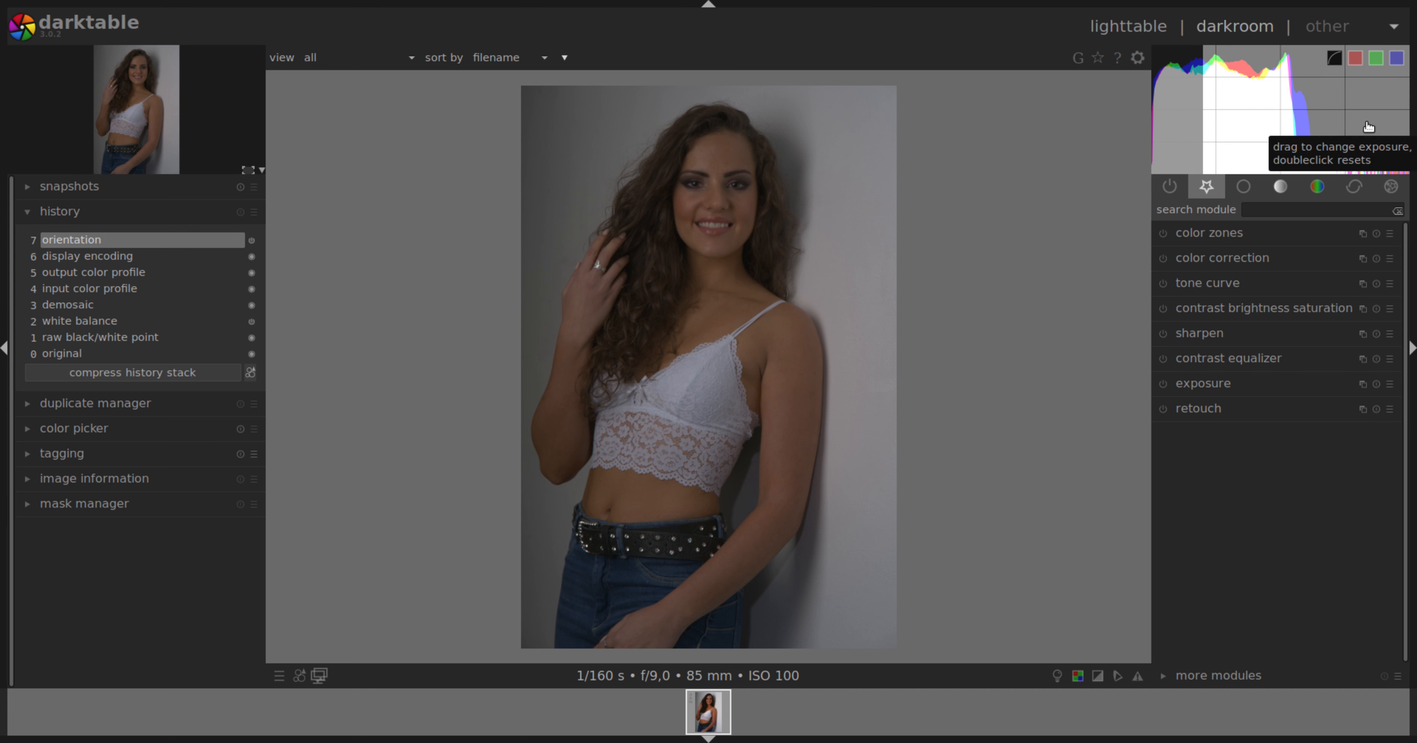
Brighten the whole photo by raising the exposure correction in the exposure module
left_click(1261, 389)
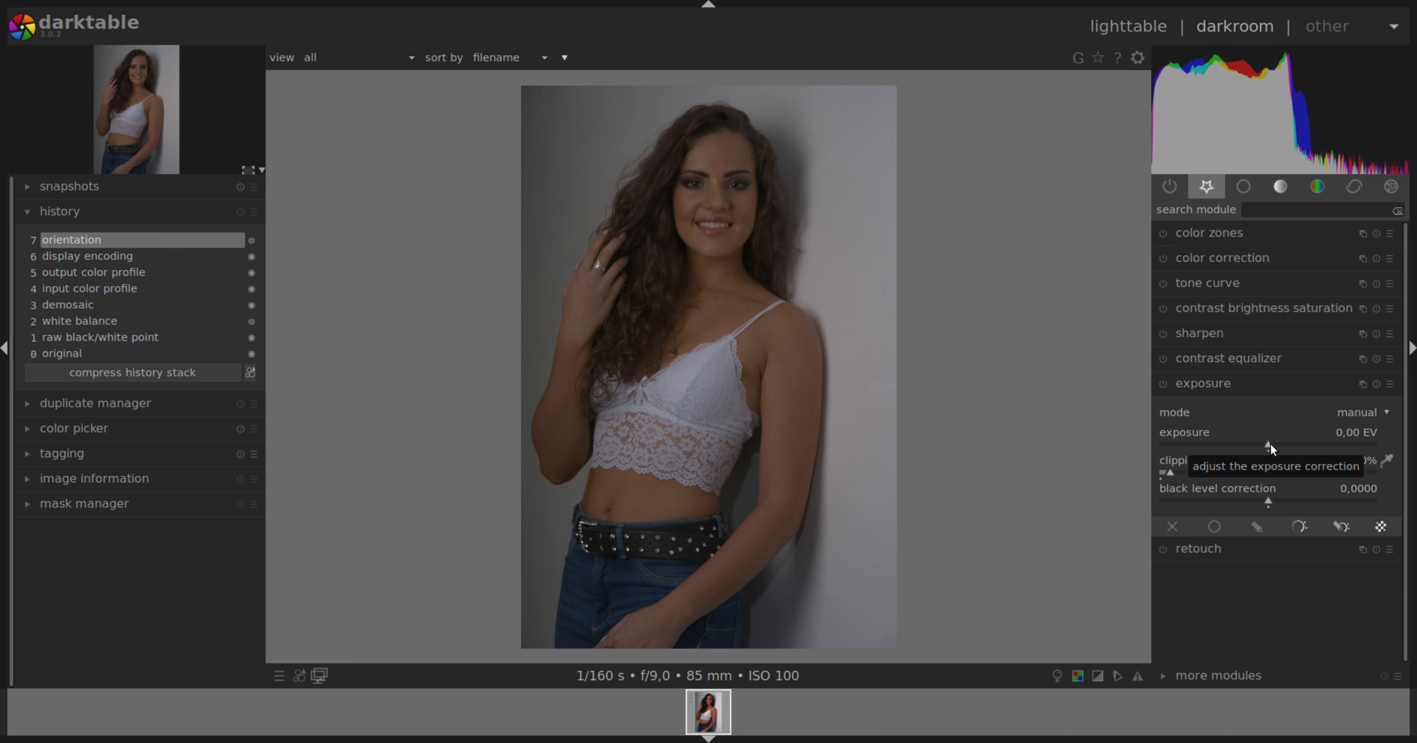
left_click_drag(1270, 442, 1303, 445)
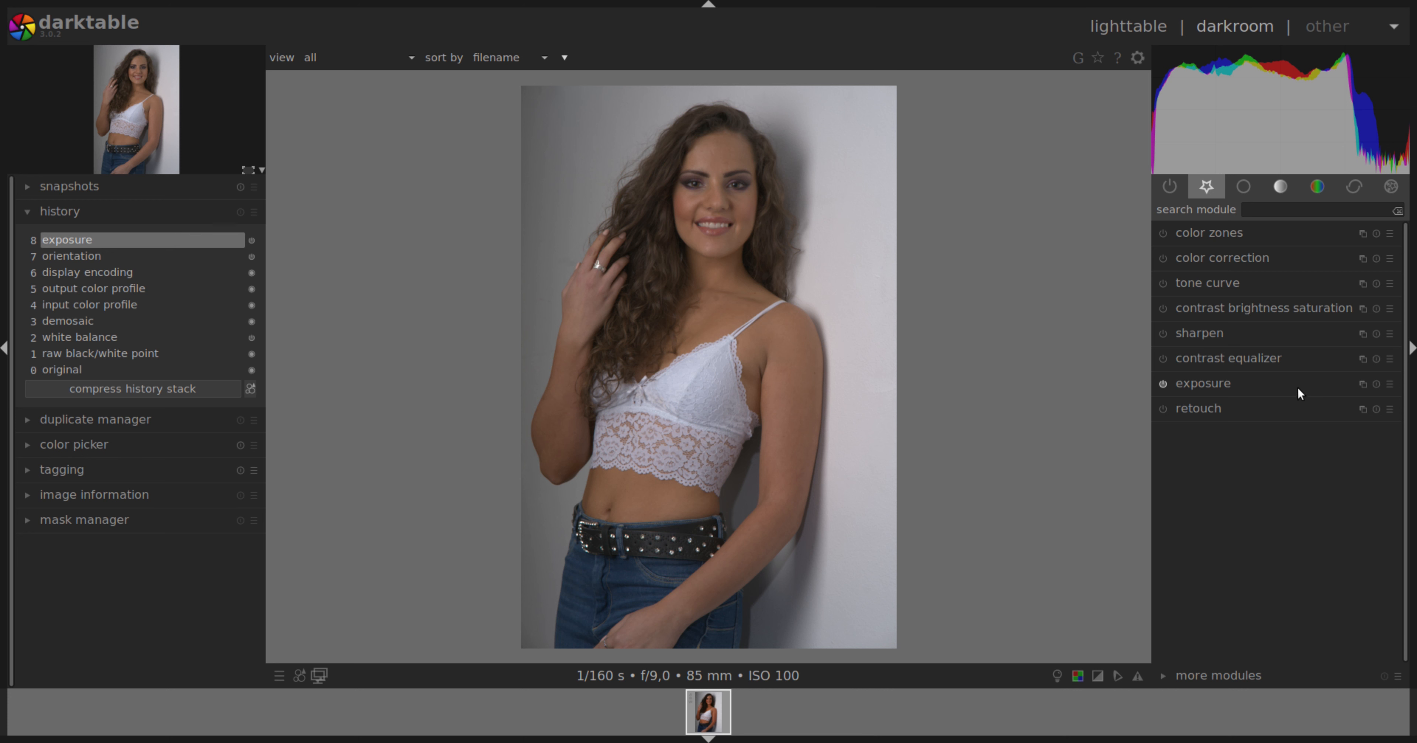
Add a new exposure instance and paint a brush-drawn mask over the woman's raised hand
left_click(1363, 384)
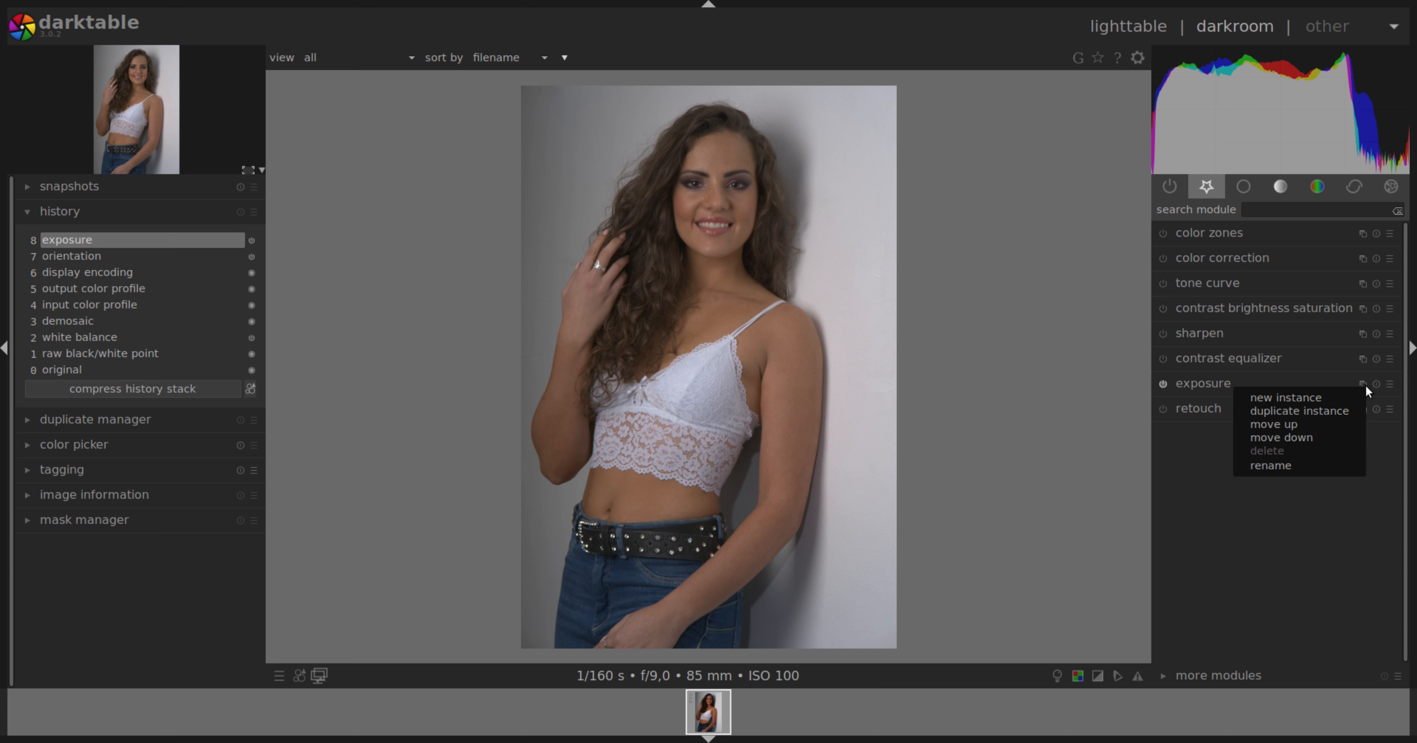
left_click(1325, 398)
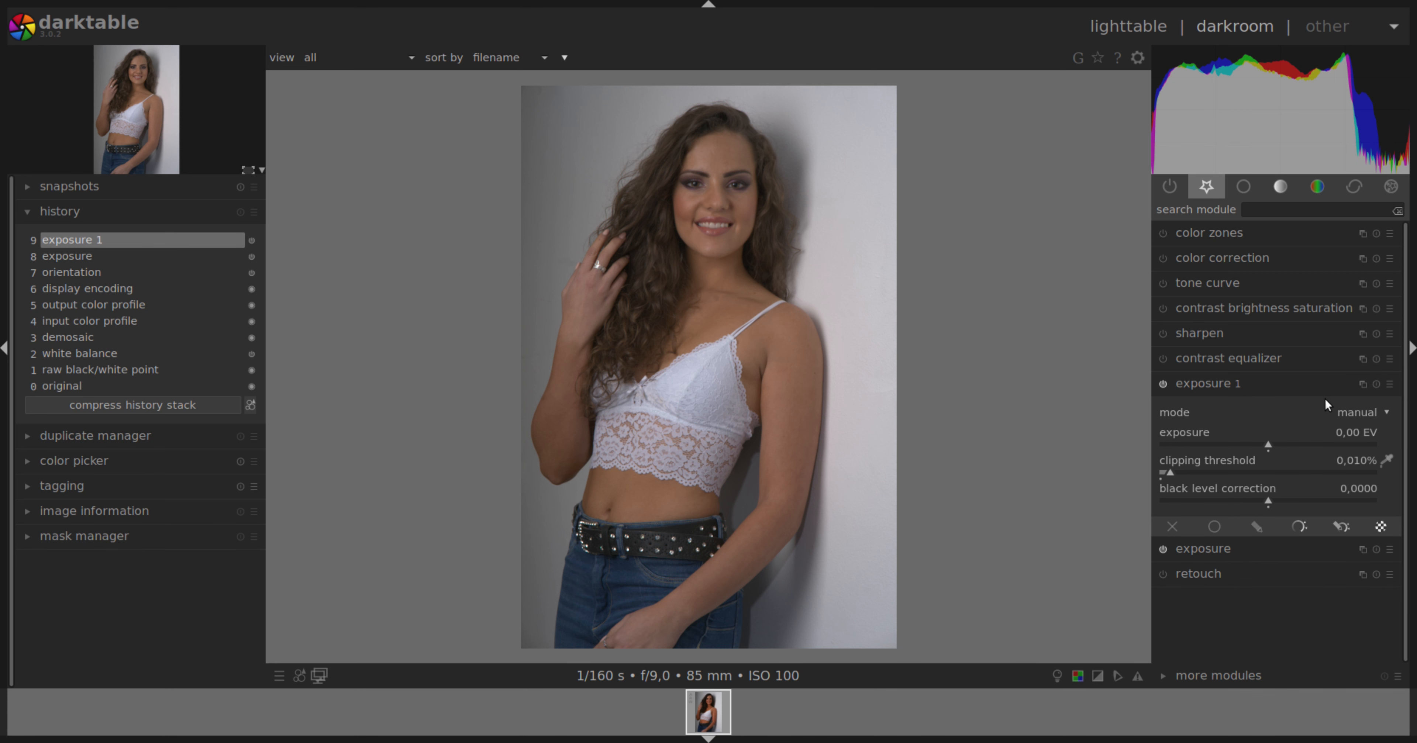
left_click(1258, 526)
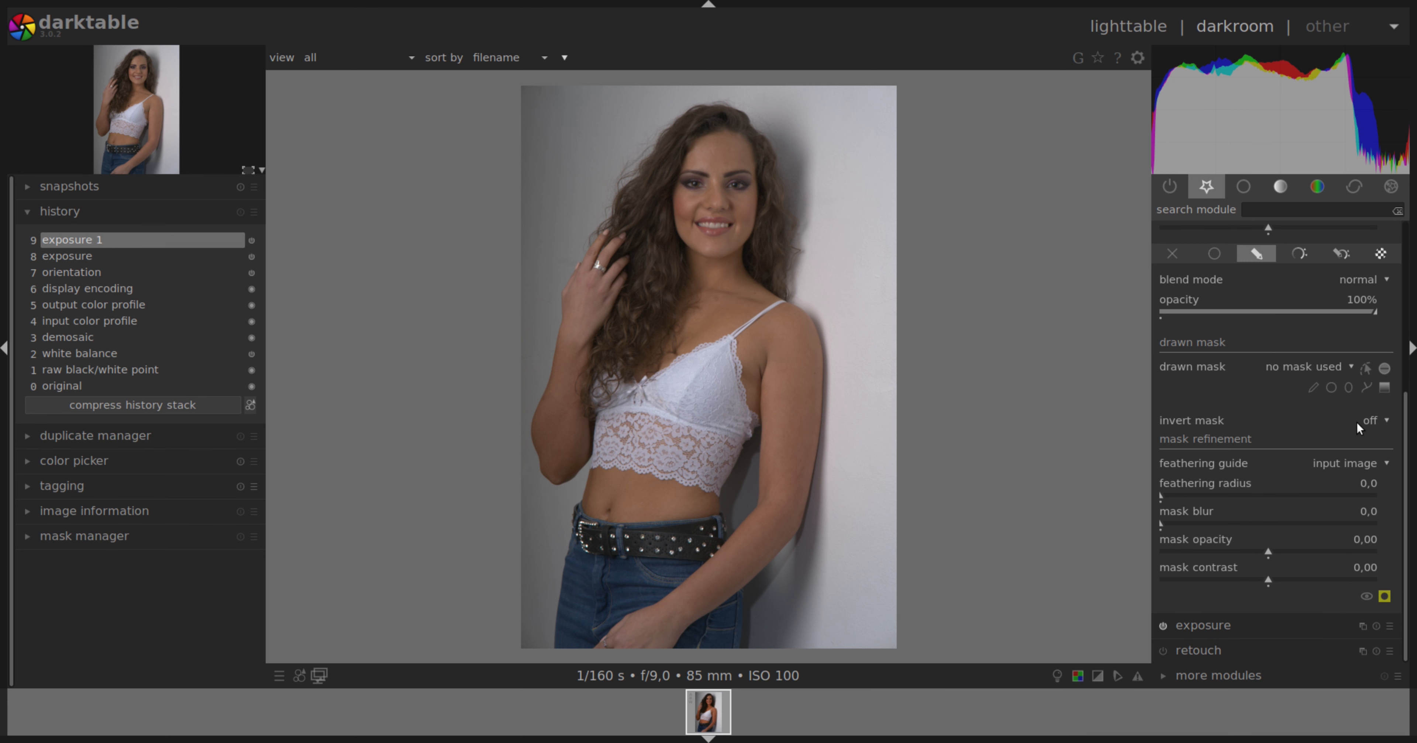
left_click(1313, 387)
mouse_move(617, 243)
left_mouse_down()
mouse_move(598, 284)
mouse_move(625, 260)
mouse_move(609, 296)
mouse_move(619, 285)
mouse_move(579, 339)
mouse_move(568, 291)
mouse_move(610, 237)
mouse_move(578, 290)
mouse_move(580, 327)
mouse_move(598, 286)
mouse_move(584, 331)
mouse_move(592, 267)
mouse_move(573, 308)
mouse_move(623, 277)
left_mouse_up()
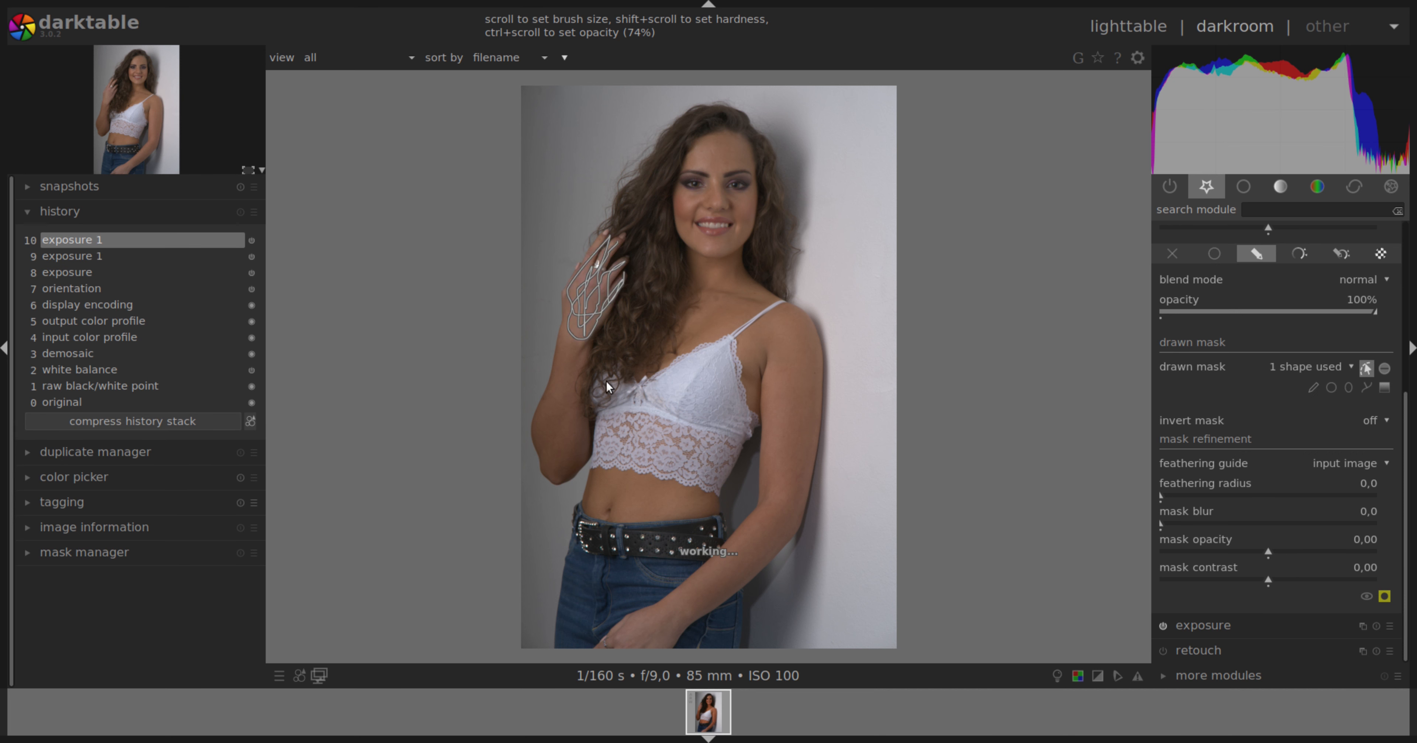
Set the masked hand's exposure to -0.71 EV in the second exposure instance and hide the mask outline
left_click_drag(1407, 440, 1406, 360)
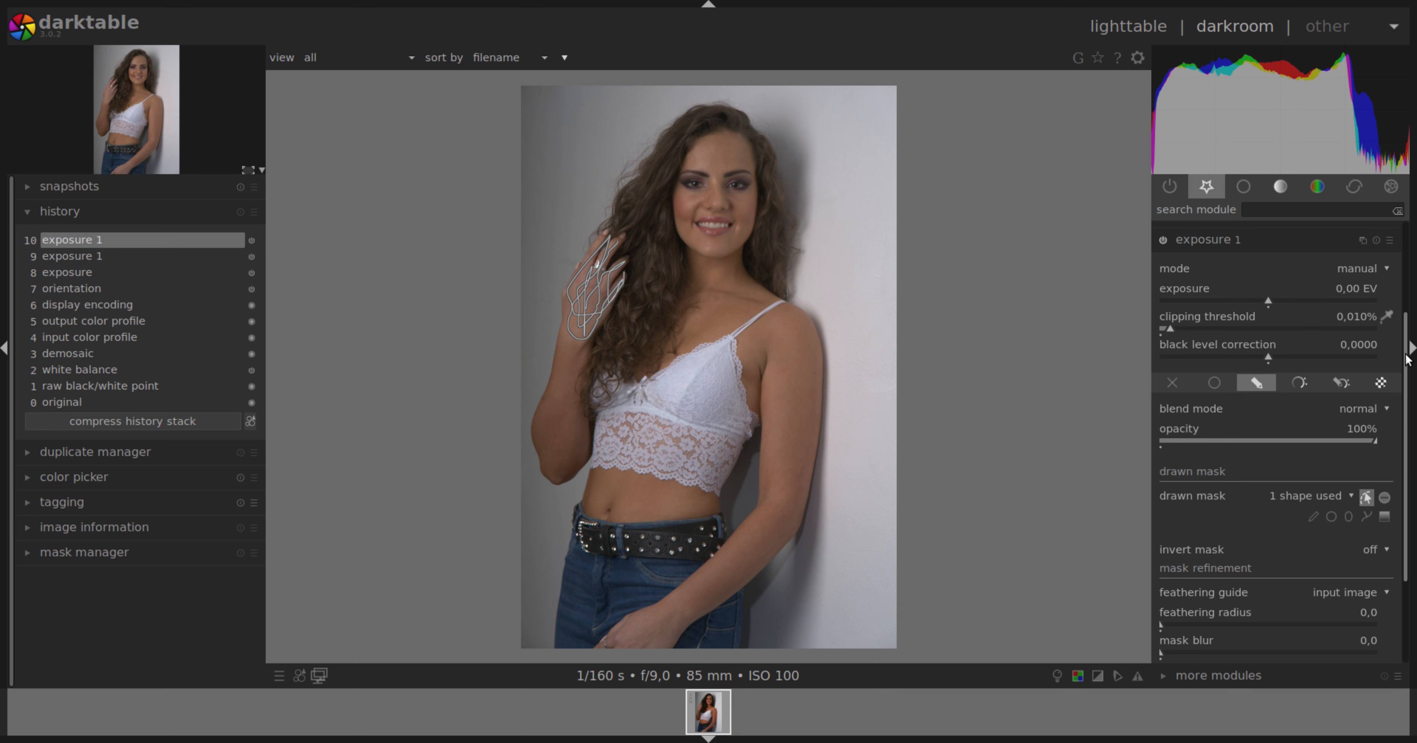
left_click_drag(1406, 389, 1415, 309)
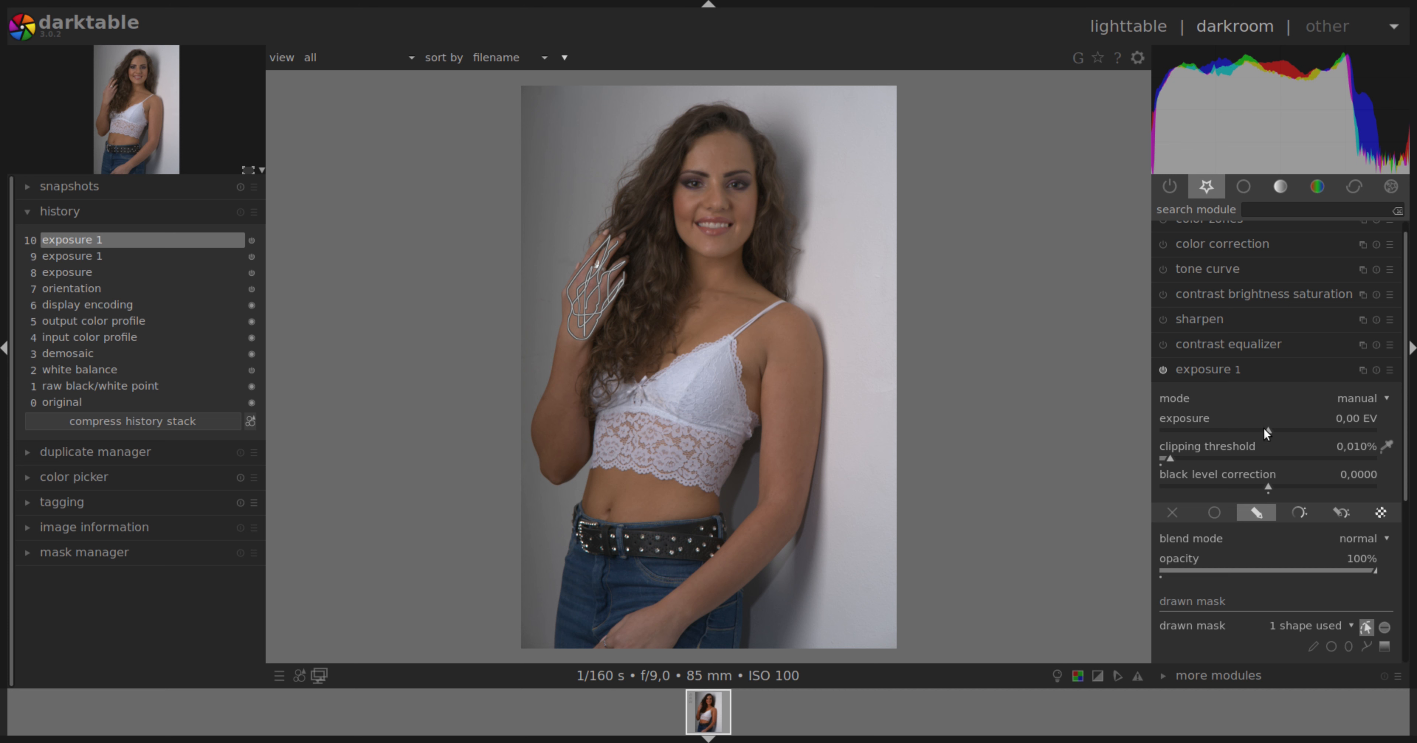
left_click_drag(1267, 428, 1258, 431)
left_click(1367, 625)
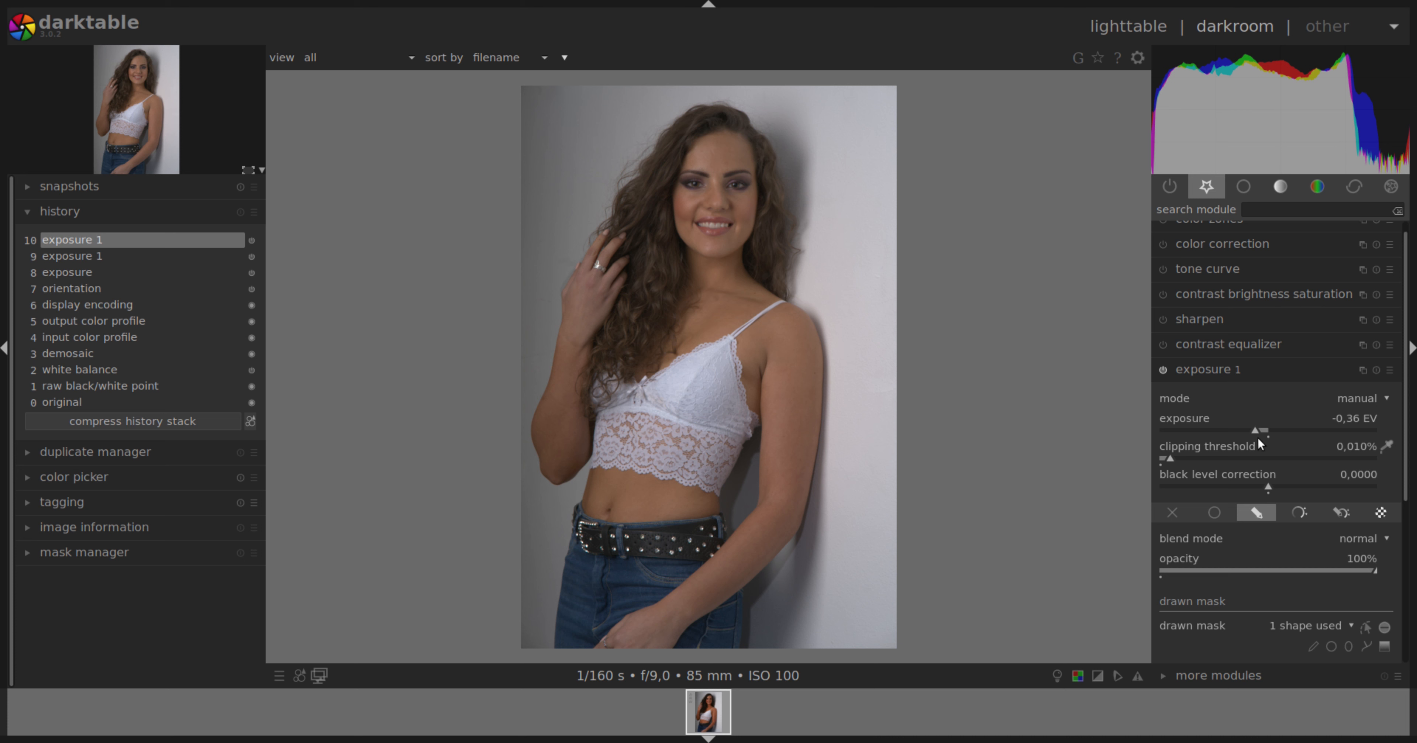
left_click_drag(1254, 428, 1241, 428)
Soften the hand mask by increasing its mask blur, and compare the photo with the second exposure instance off and on
scroll(626, 341, "up", 3)
left_click(142, 111)
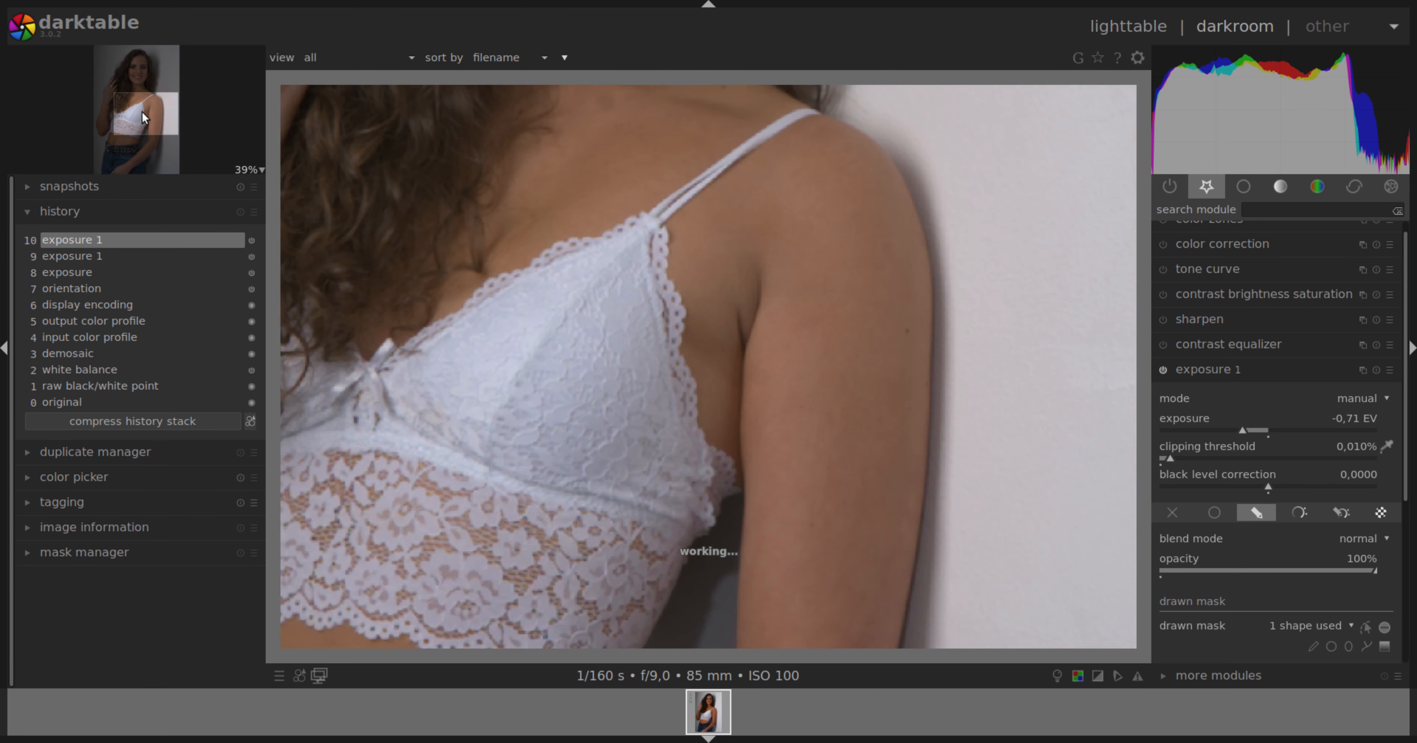
left_click_drag(142, 110, 108, 103)
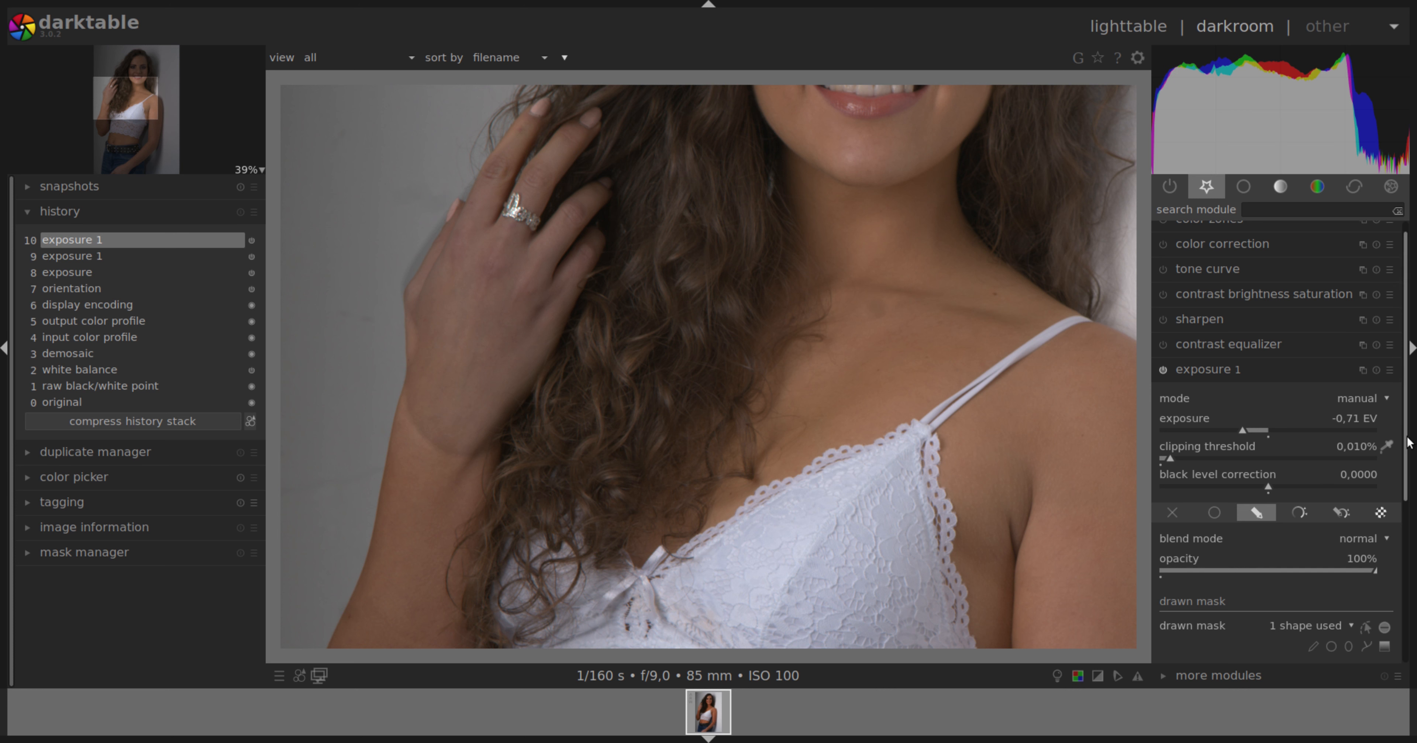
scroll(1399, 501, "down", 3)
scroll(1399, 502, "down", 2)
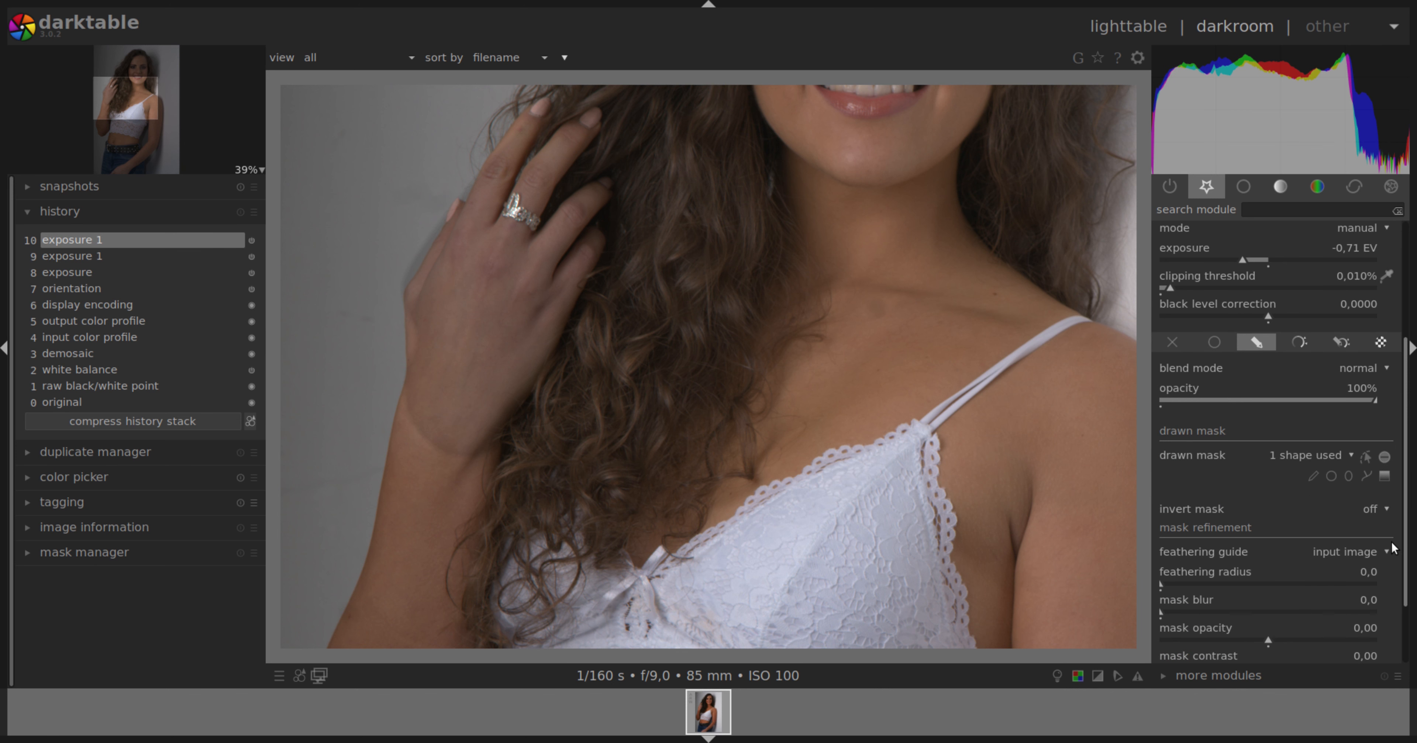
scroll(1393, 548, "down", 2)
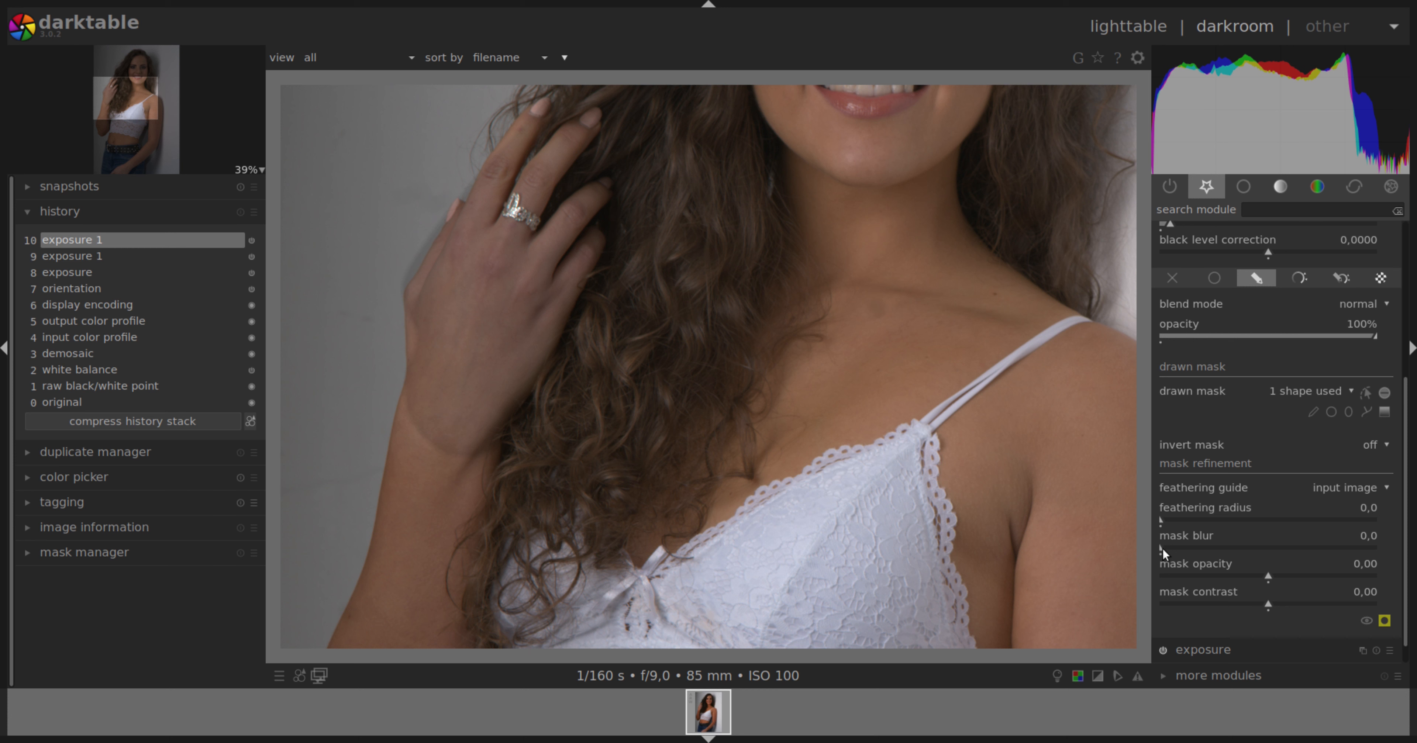
left_click_drag(1163, 549, 1222, 550)
left_click_drag(1408, 410, 1406, 266)
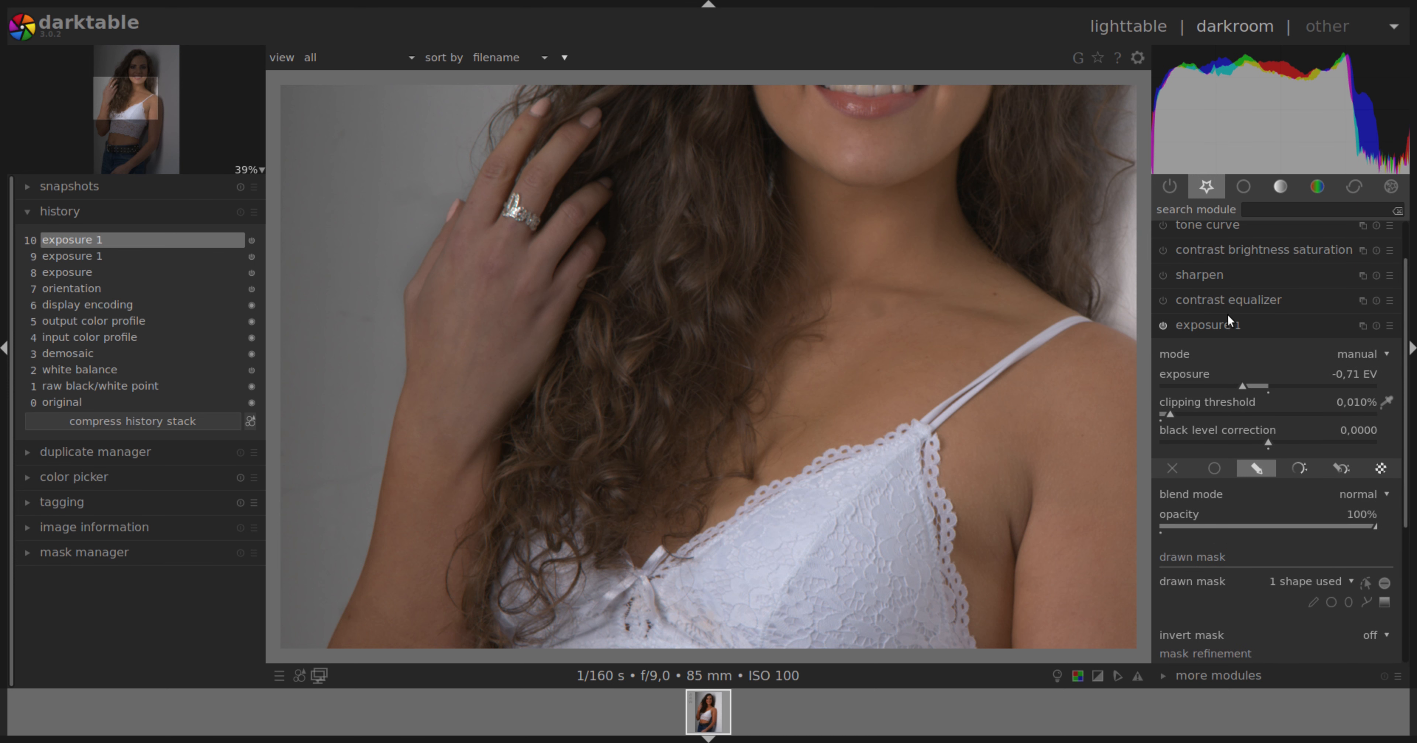
left_click(1165, 324)
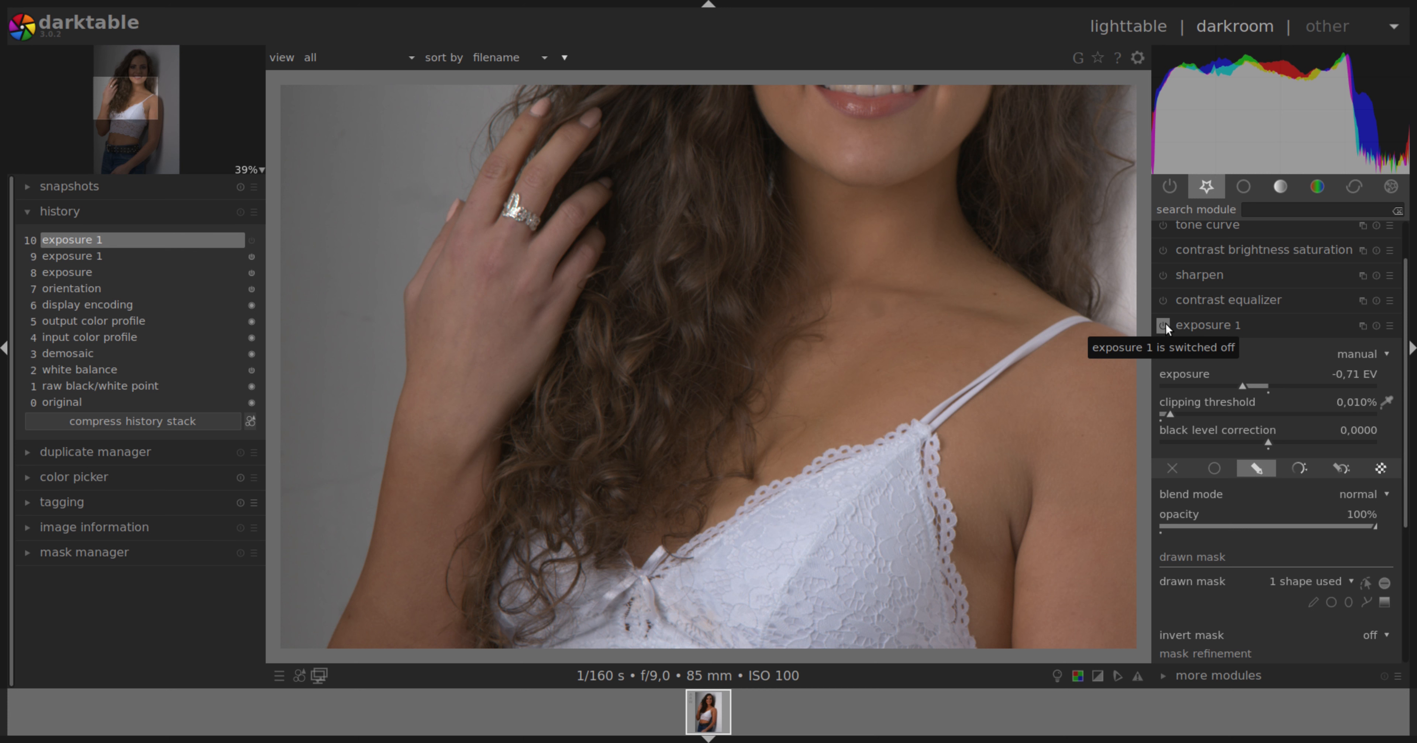
left_click(1165, 325)
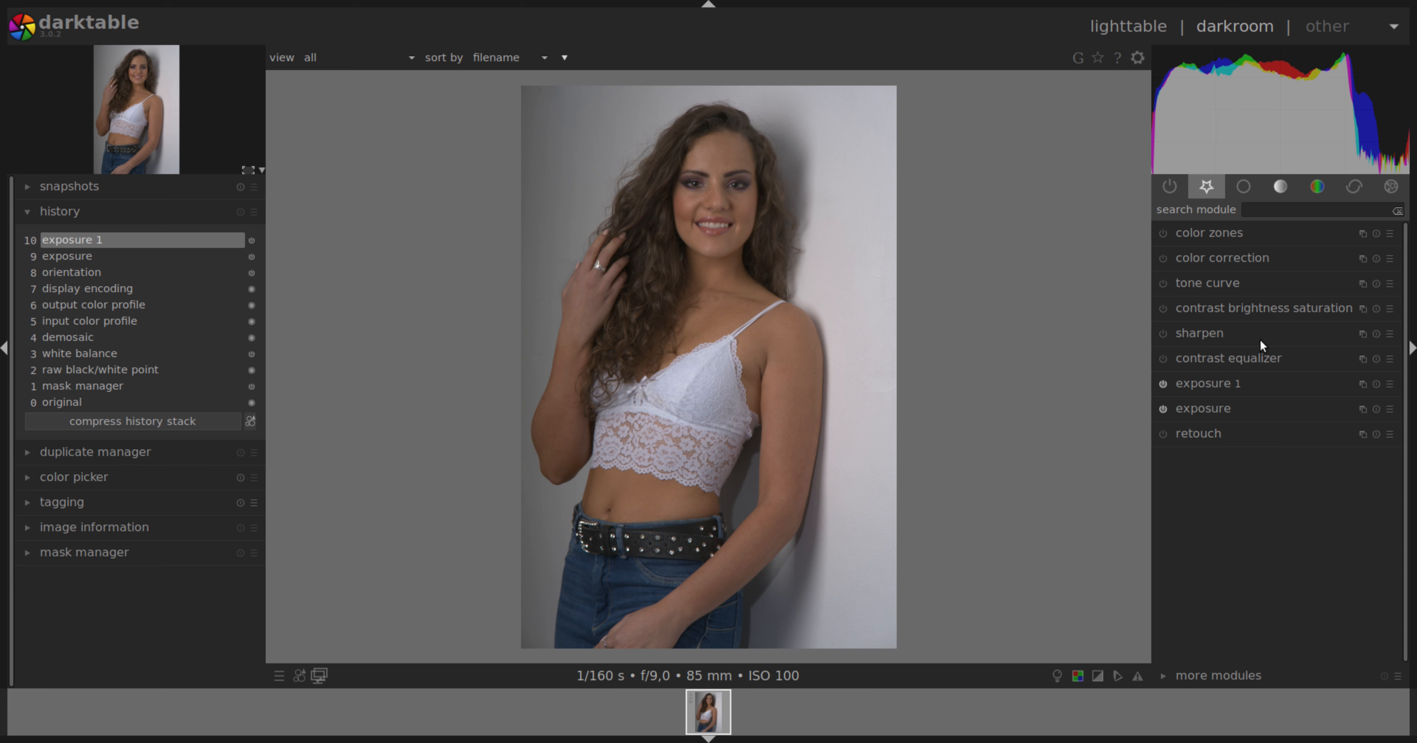
Apply the contrast - med (gamma 2.2) preset of the tone curve module to the photo
left_click(1282, 283)
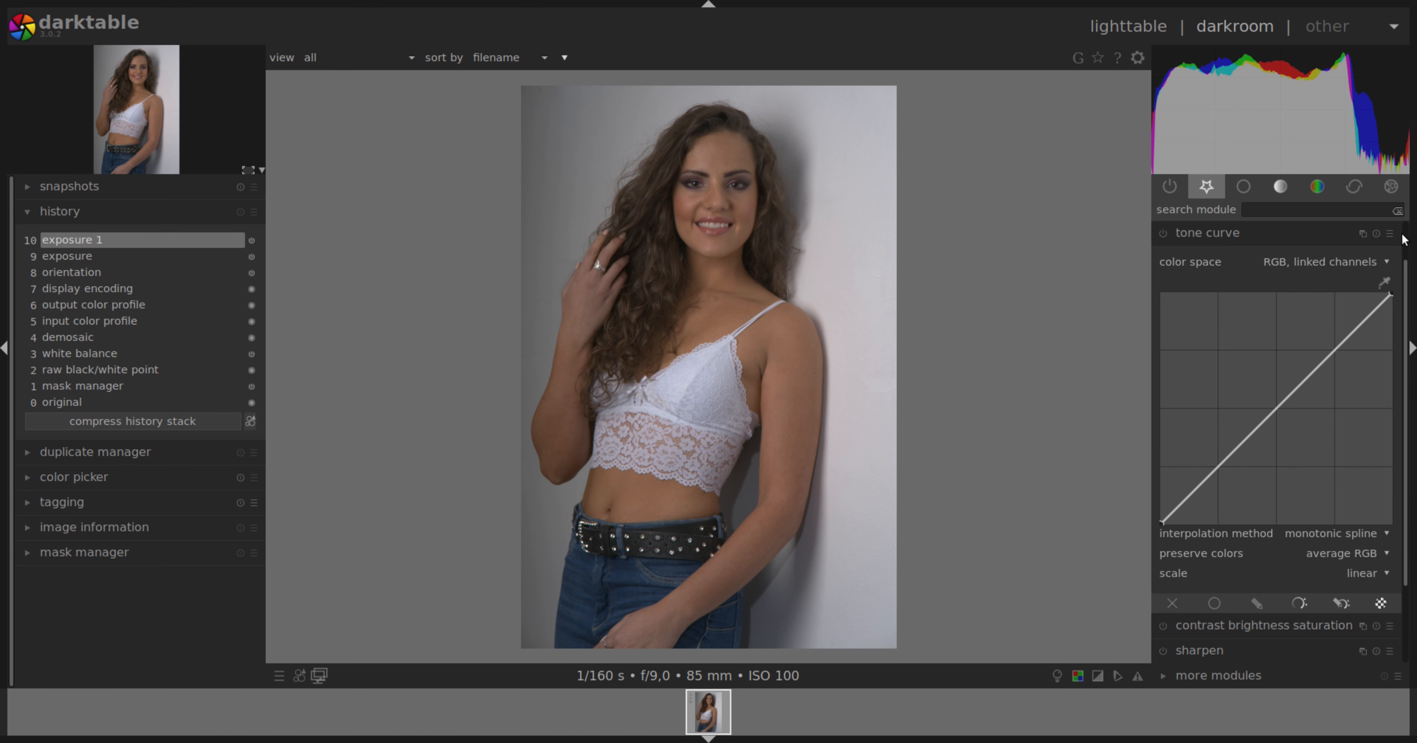
left_click(1389, 234)
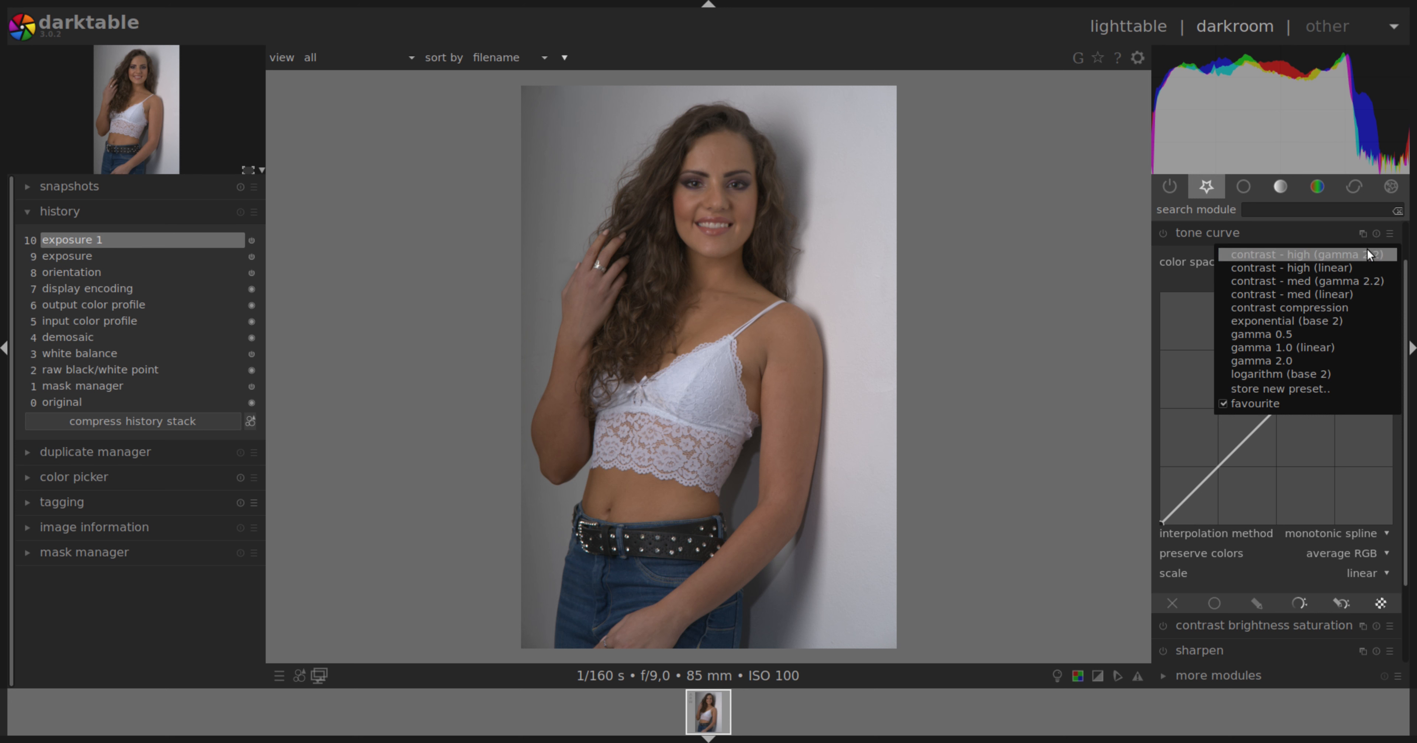
left_click(1320, 283)
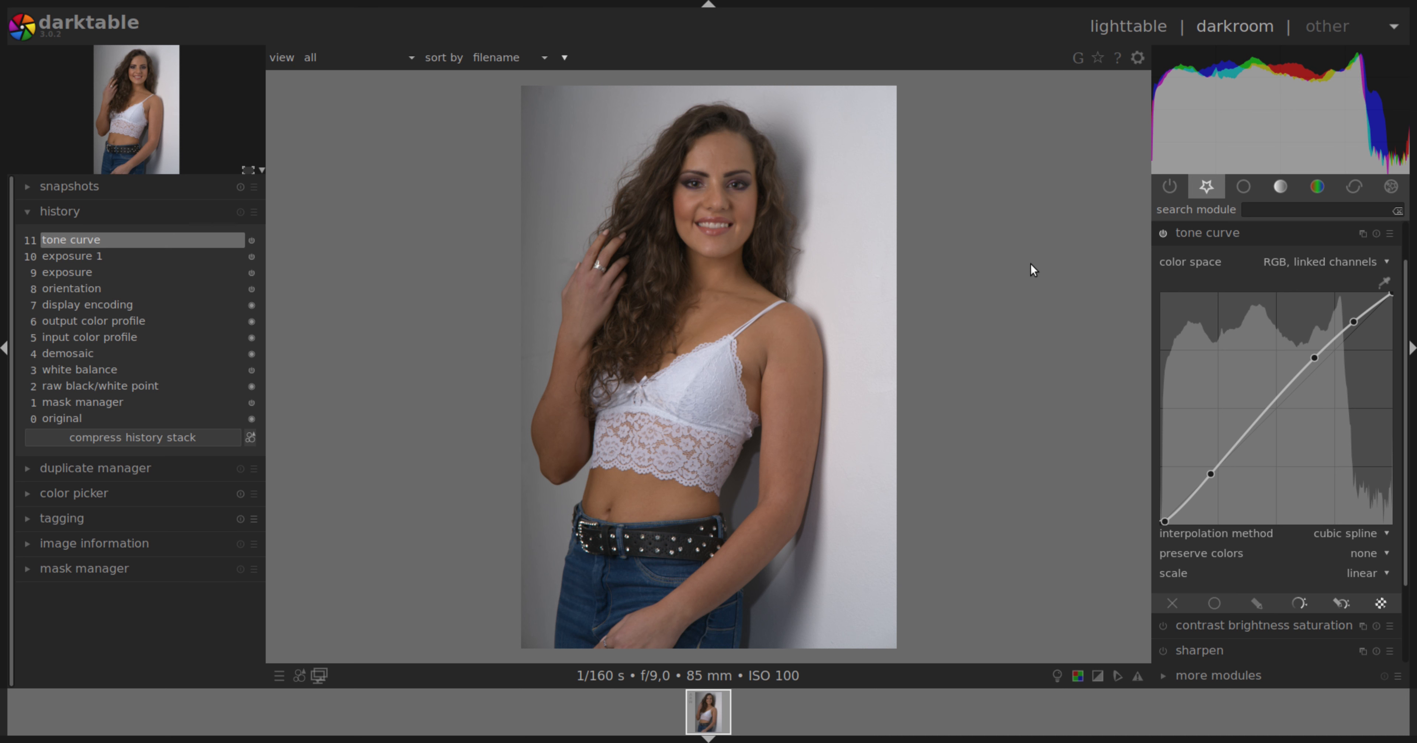
left_click(1343, 233)
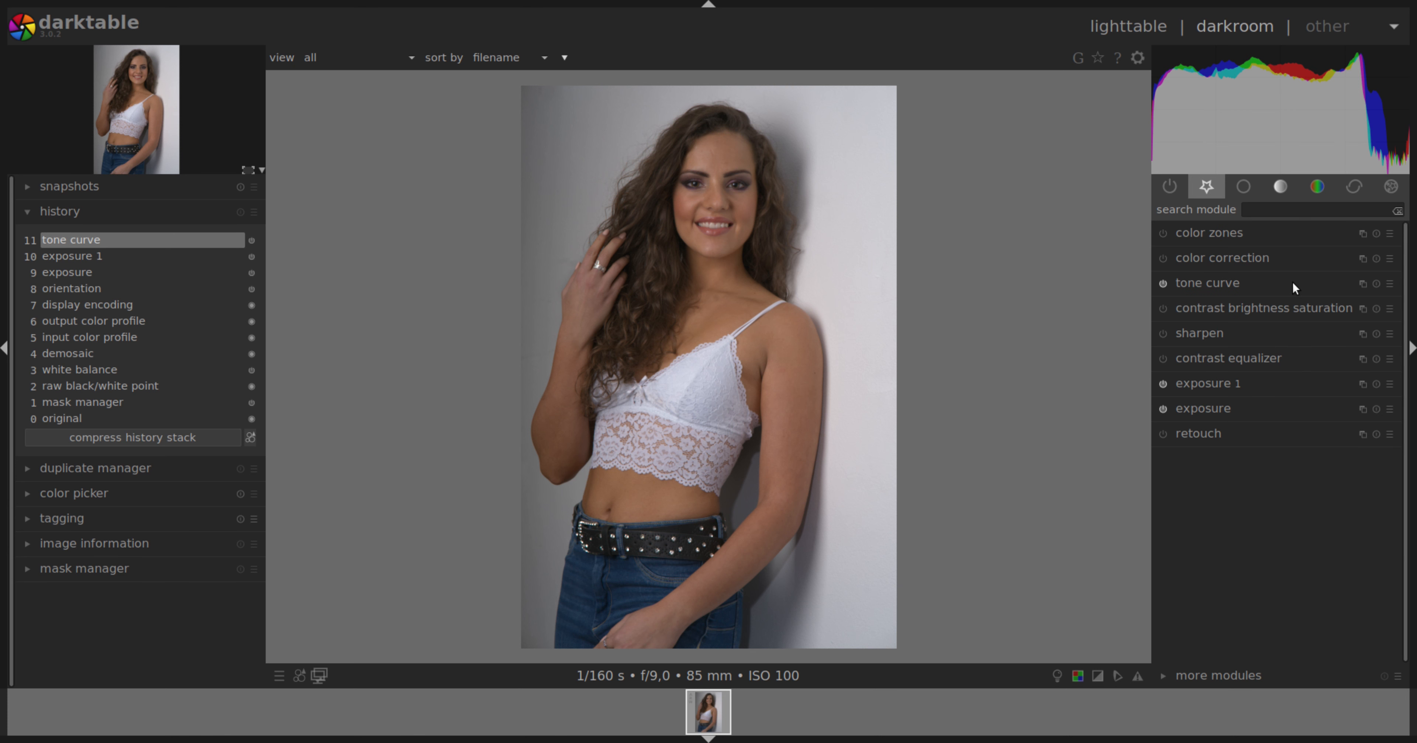
Set the saturation to 0.09 in the contrast brightness saturation module
left_click(1292, 311)
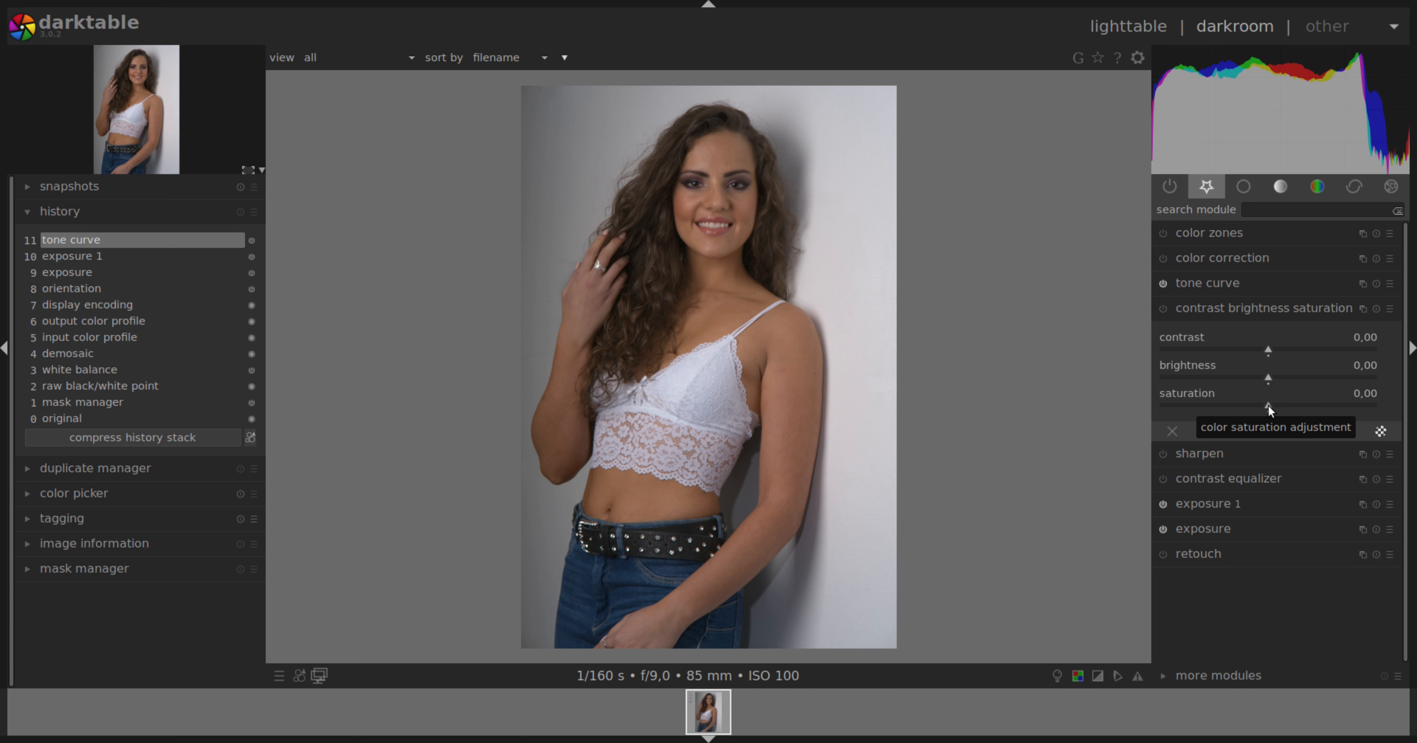
left_click_drag(1268, 404, 1269, 405)
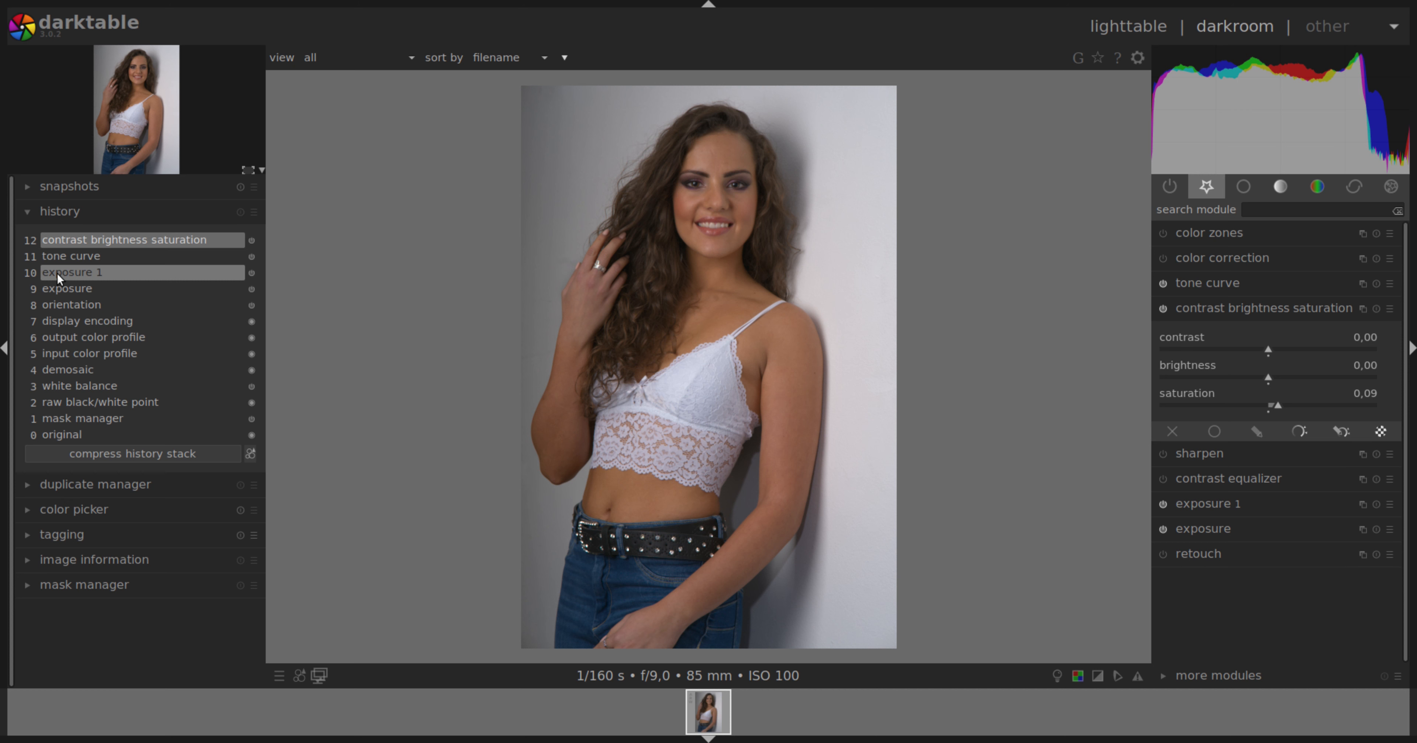
Try rolling the edit back to the second exposure entry and compressing the history stack, and undo it
left_click(60, 273)
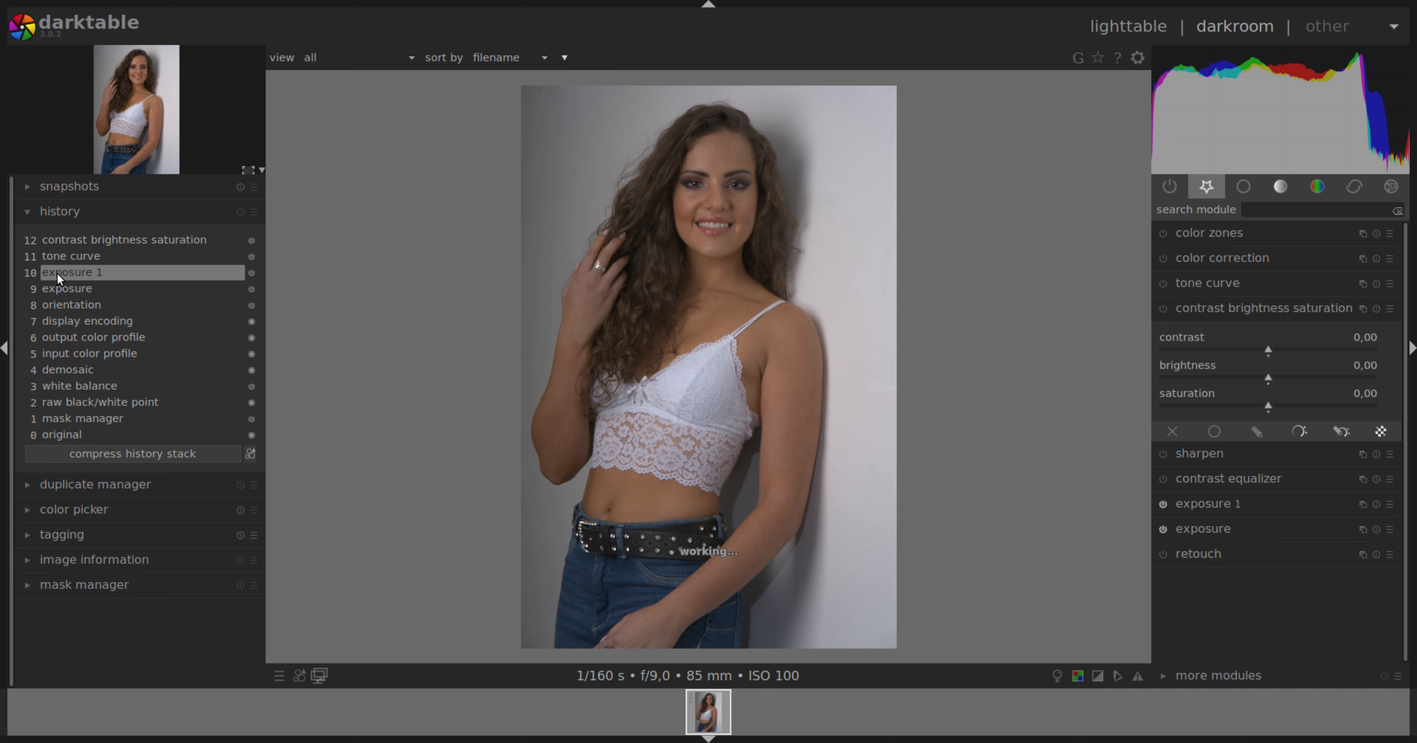
left_click(65, 240)
left_click(57, 270)
left_click(141, 451)
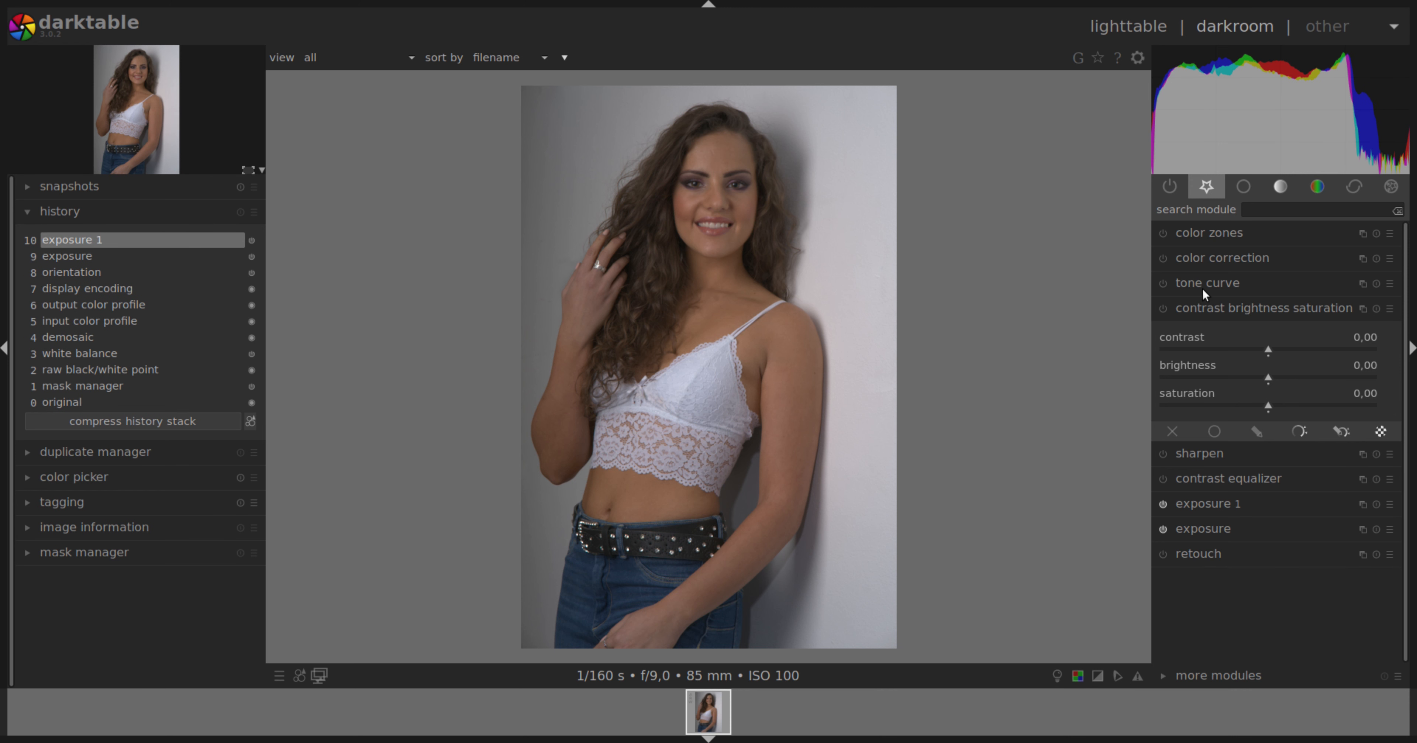
key("ctrl+z")
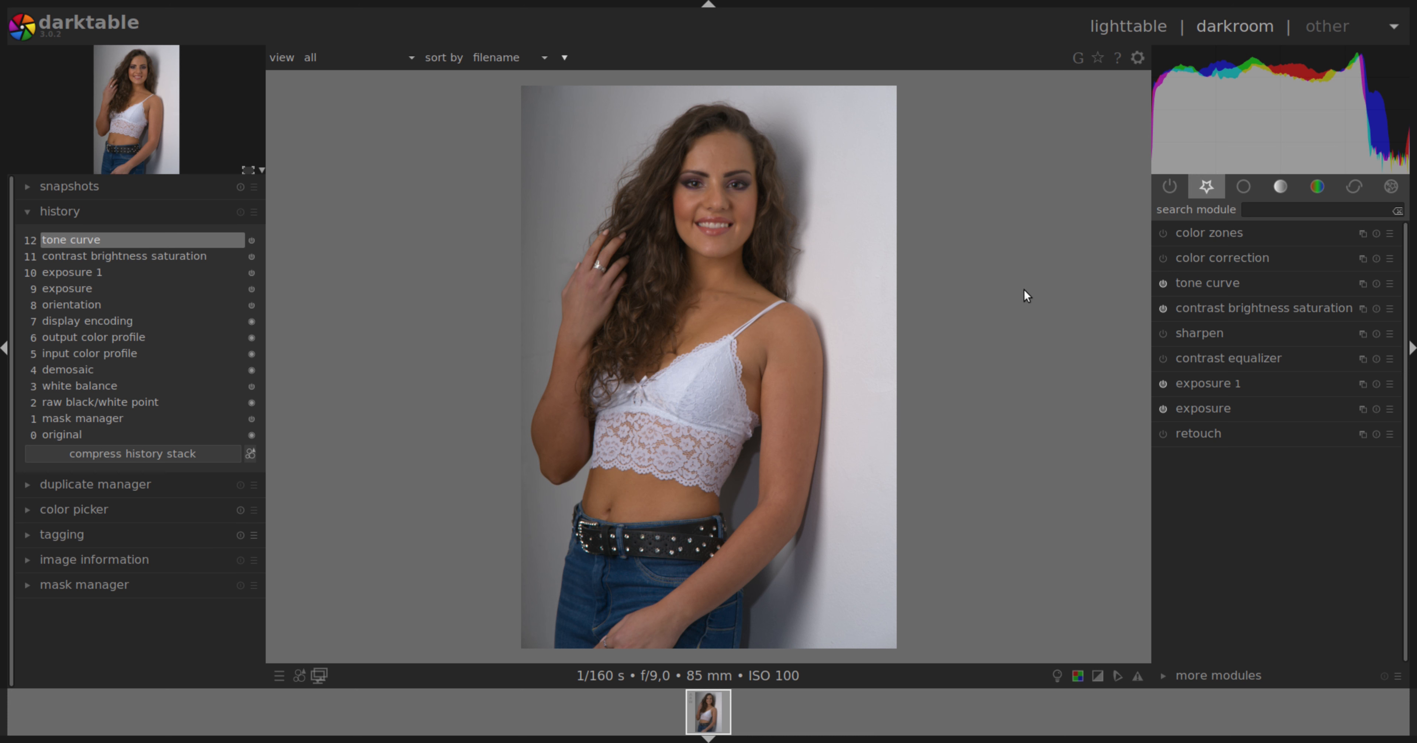
Add a new tone curve instance and brush its drawn mask over the long hair between the raised hand and the face
left_click(1364, 283)
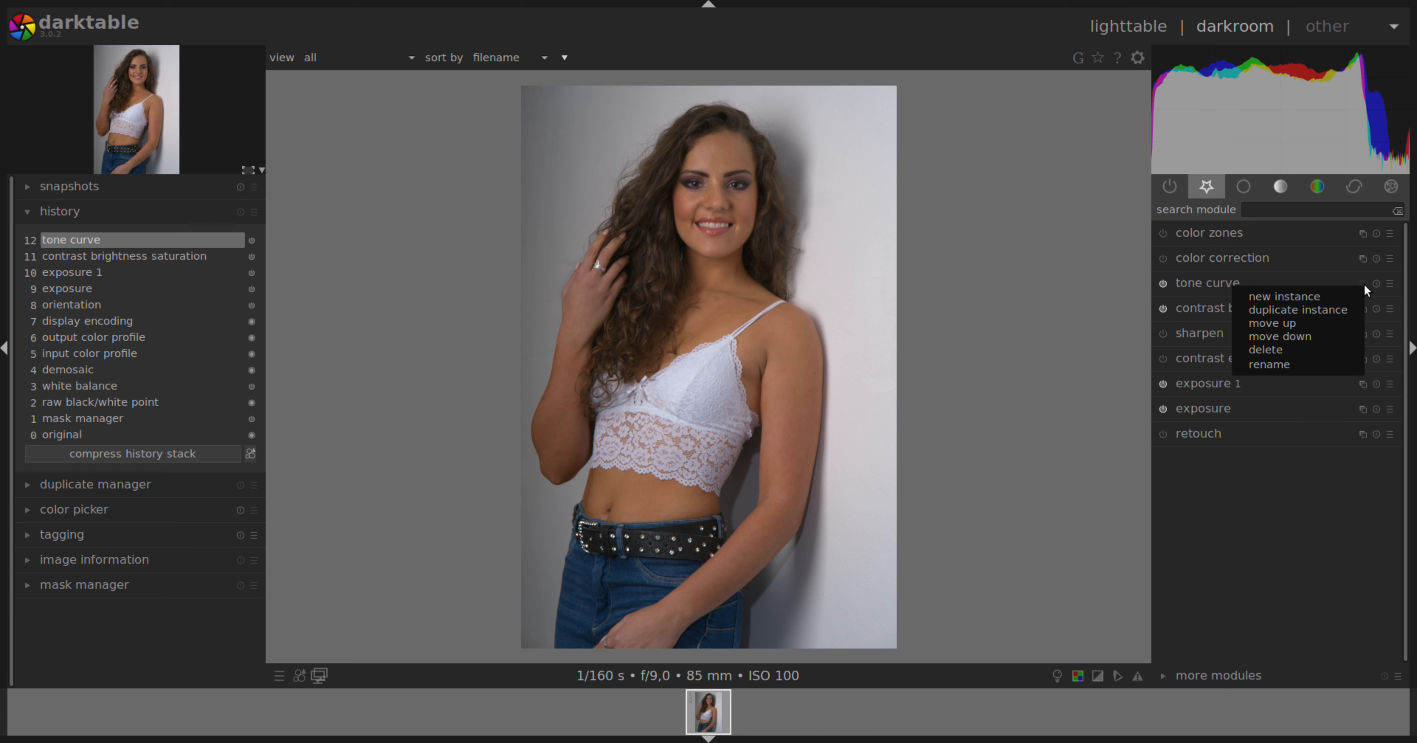
left_click(1311, 294)
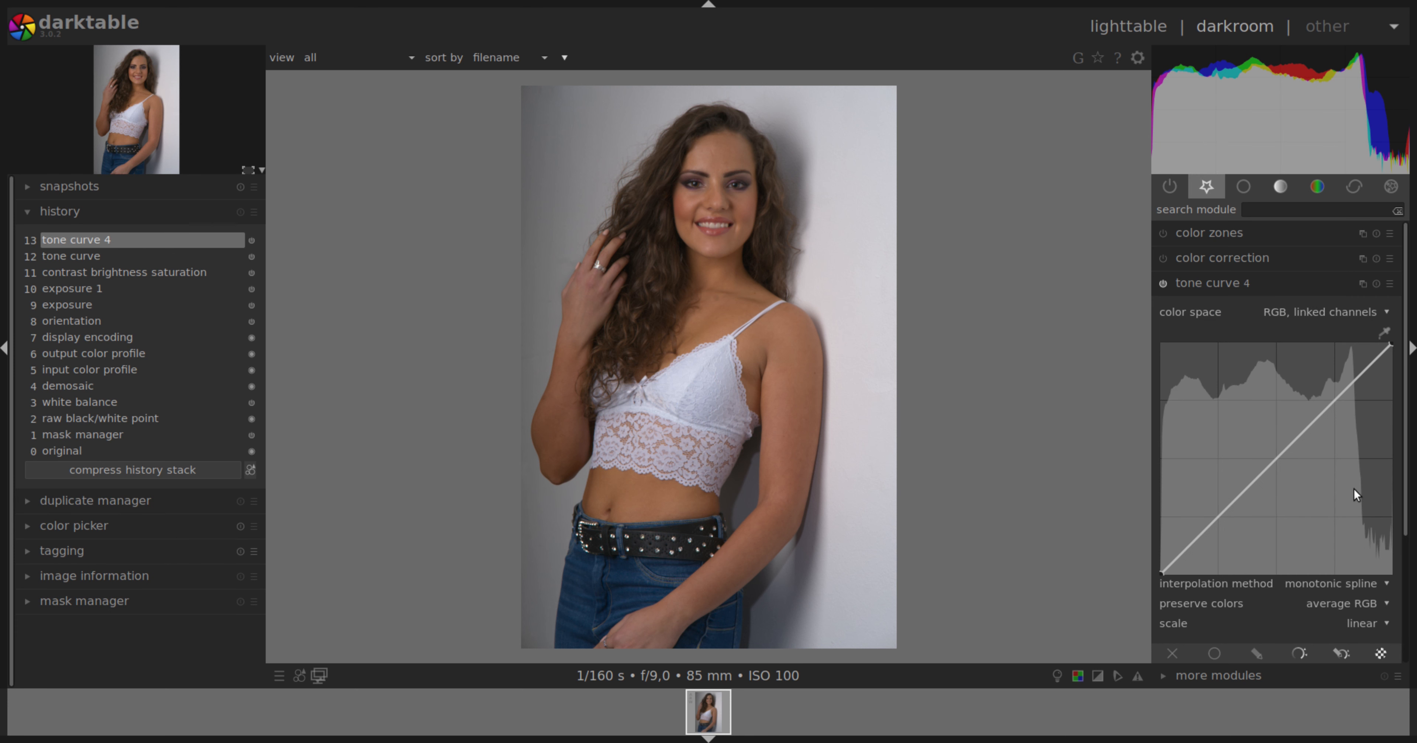
left_click_drag(1404, 465, 1401, 537)
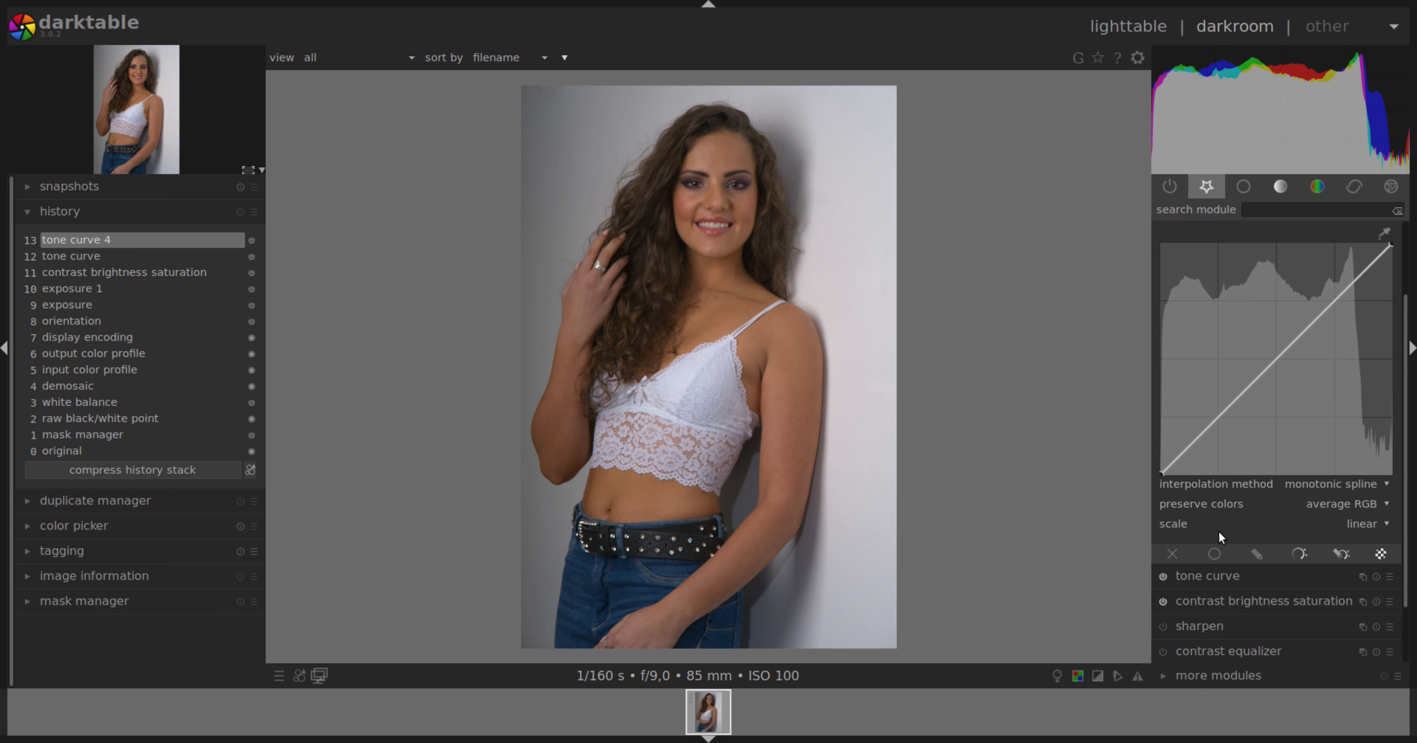
left_click(1255, 556)
left_click_drag(1403, 450, 1404, 506)
left_click(1313, 557)
scroll(660, 250, "up", 6)
scroll(657, 248, "up", 5)
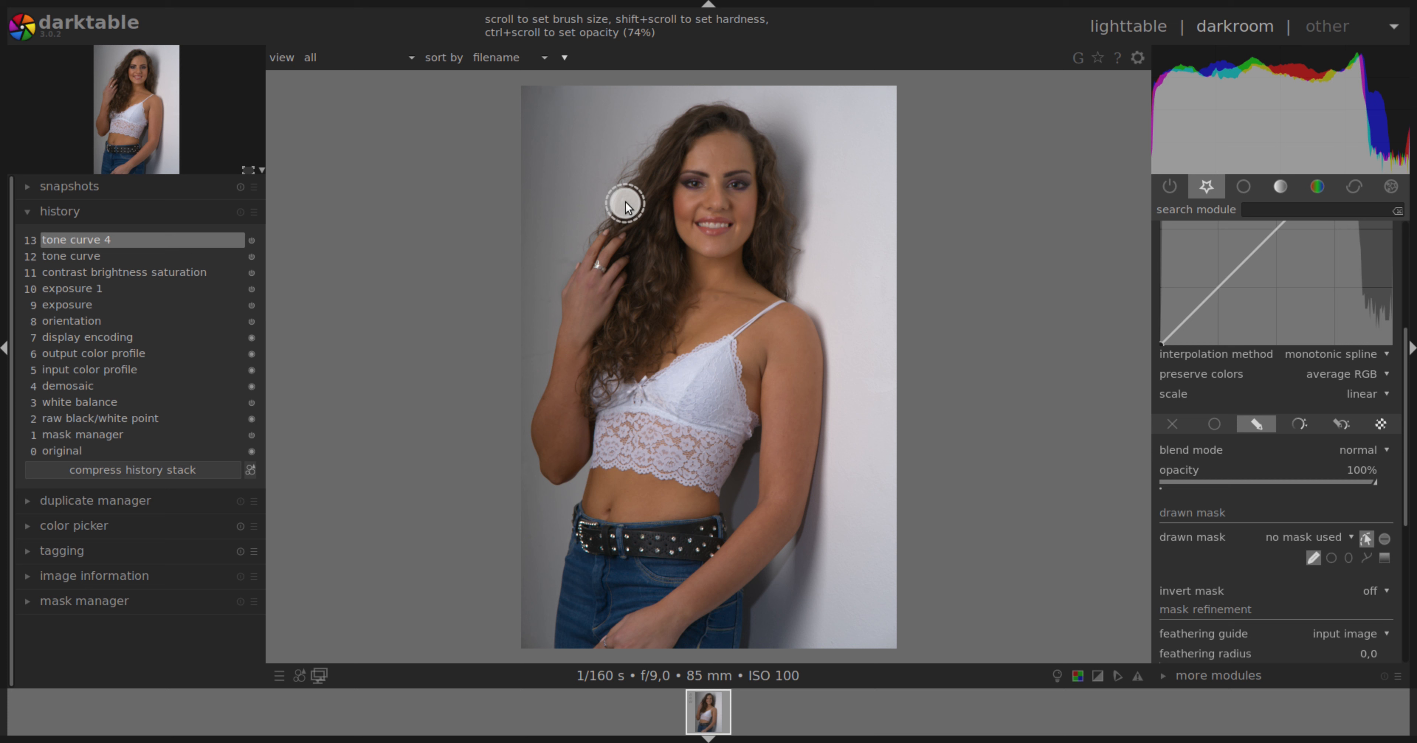
mouse_move(642, 214)
left_mouse_down()
mouse_move(643, 304)
mouse_move(605, 363)
mouse_move(654, 339)
mouse_move(672, 288)
mouse_move(652, 182)
left_mouse_up()
Add a brush stroke to the tone curve mask along the hair at the crown, above the forehead
scroll(652, 179, "up", 3)
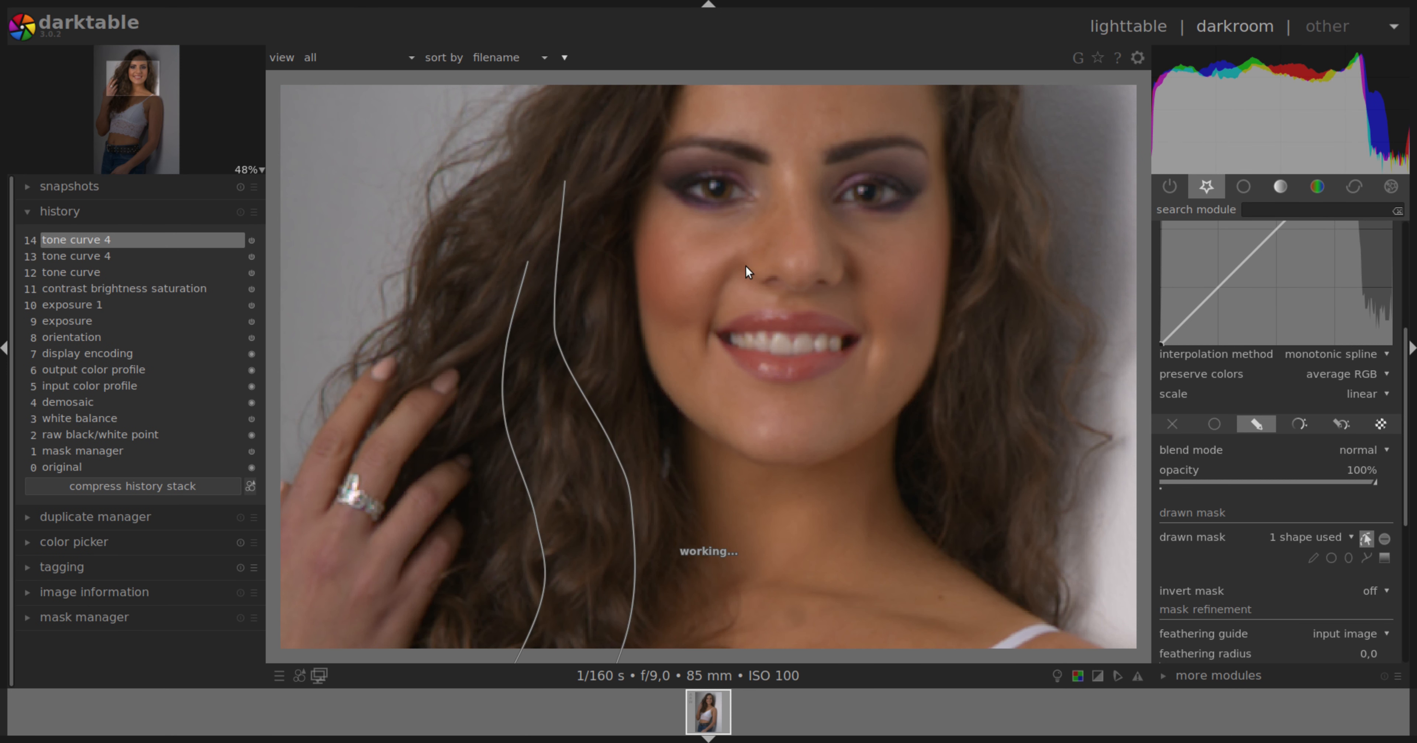
left_click_drag(148, 77, 143, 56)
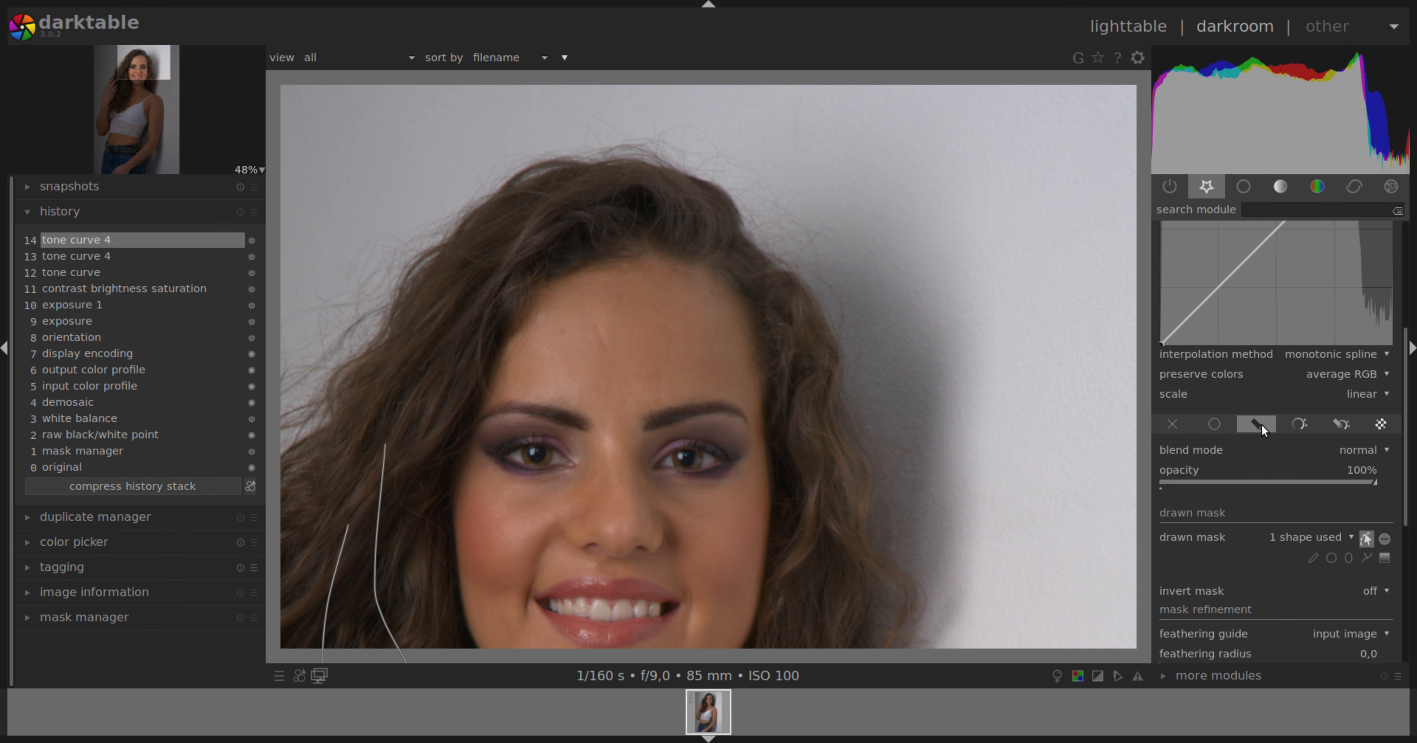
left_click(1310, 557)
scroll(431, 352, "down", 3)
mouse_move(434, 352)
left_mouse_down()
mouse_move(516, 242)
mouse_move(565, 217)
mouse_move(651, 209)
left_mouse_up()
left_click_drag(682, 234, 683, 233)
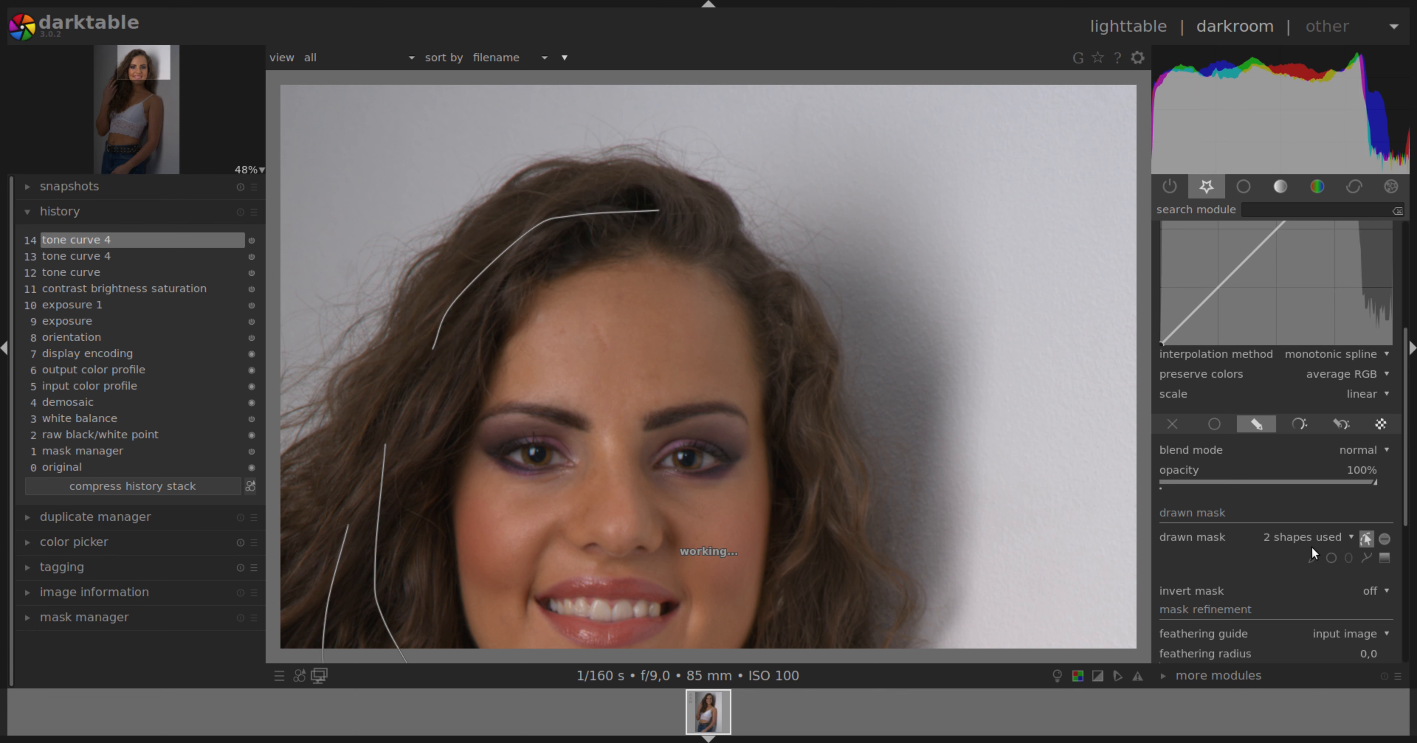
Brush two more mask strokes over the hair hanging on the wall-shadow side of the face
left_click(1313, 558)
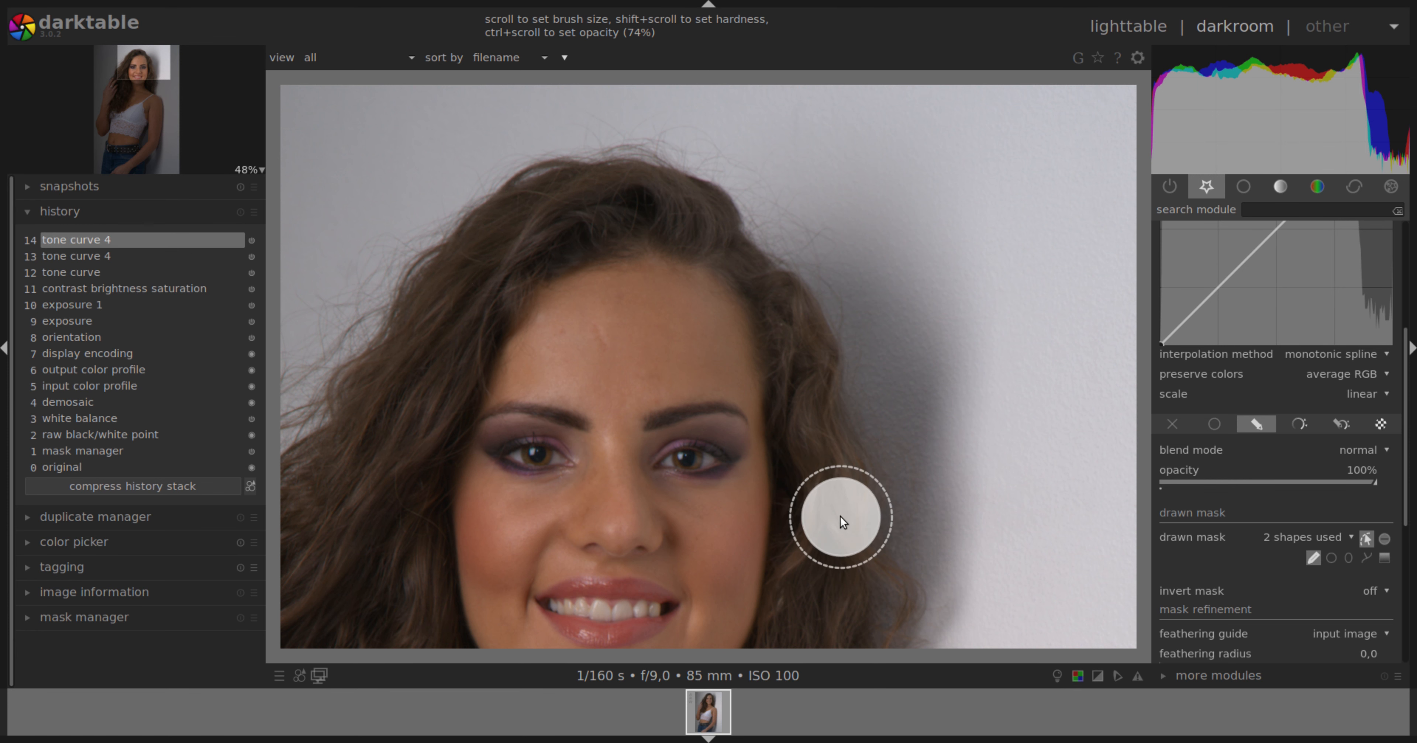
left_click_drag(836, 515, 823, 650)
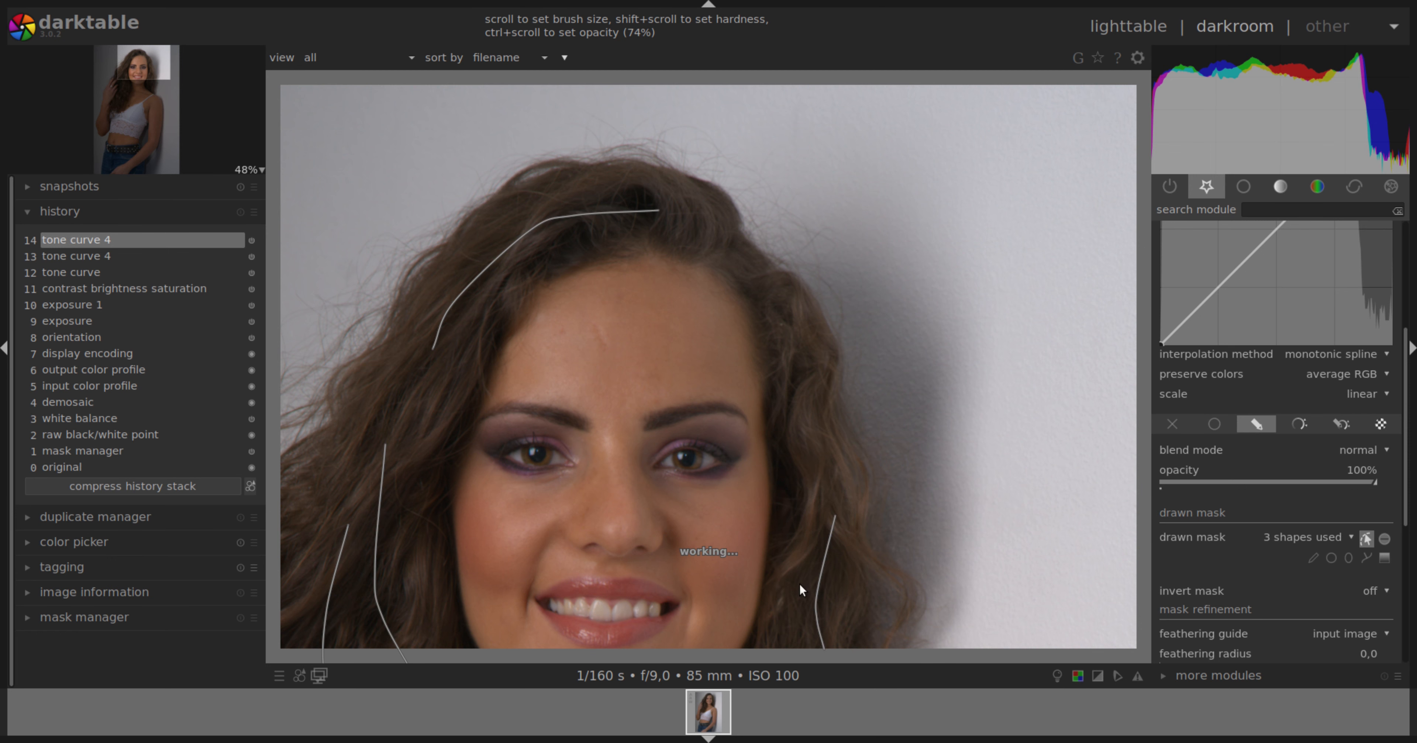
left_click_drag(156, 70, 154, 77)
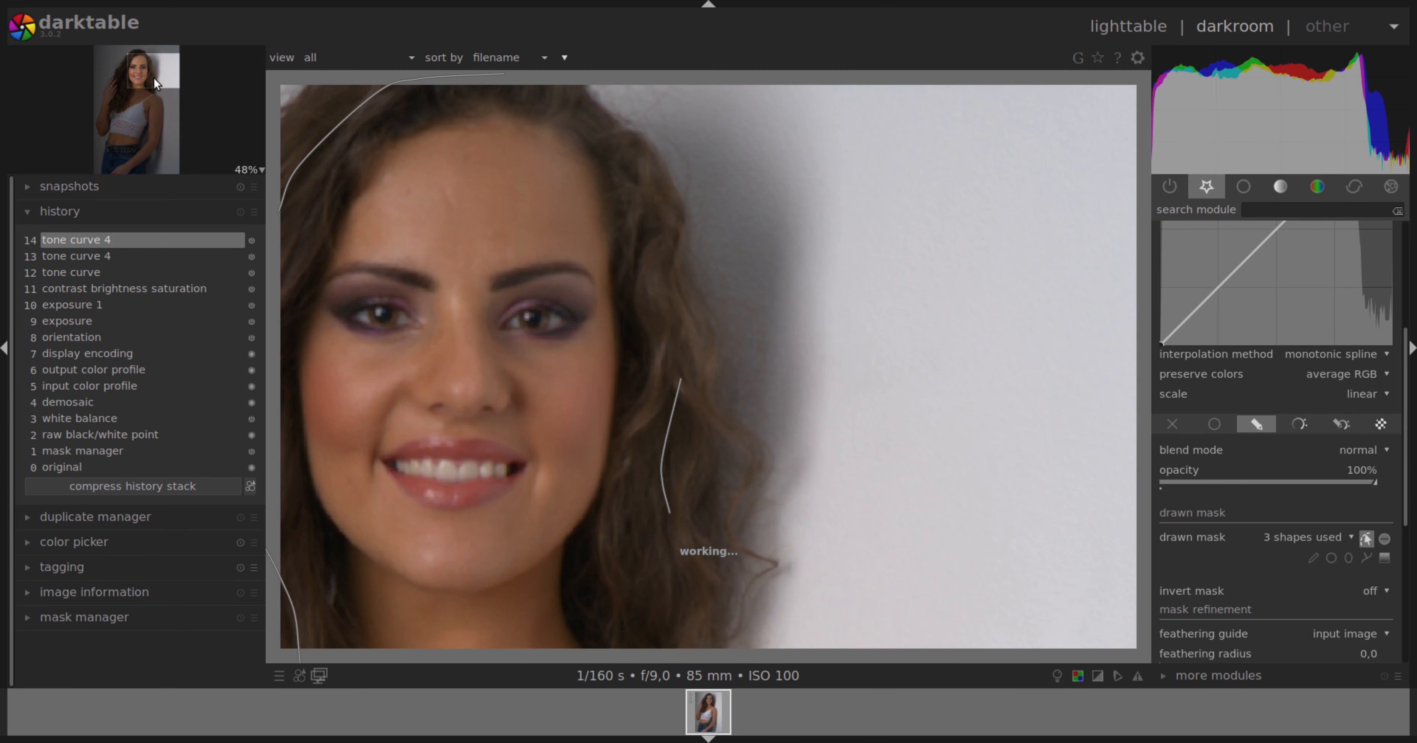
left_click(1312, 558)
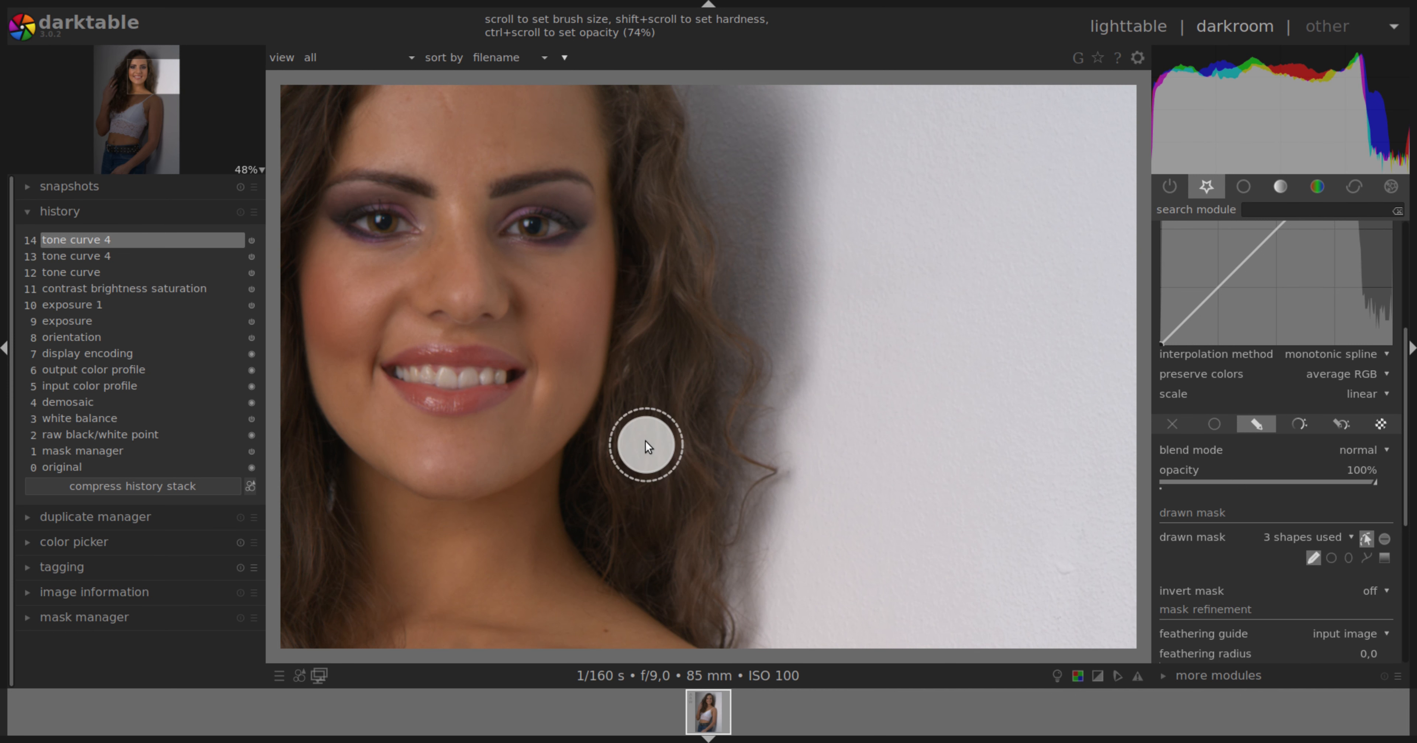
left_click_drag(634, 469, 679, 343)
Display the mask overlay and brush over the uncovered hair beside the forehead and eye on the wall-shadow side
left_click_drag(1406, 508, 1406, 588)
left_click(1386, 592)
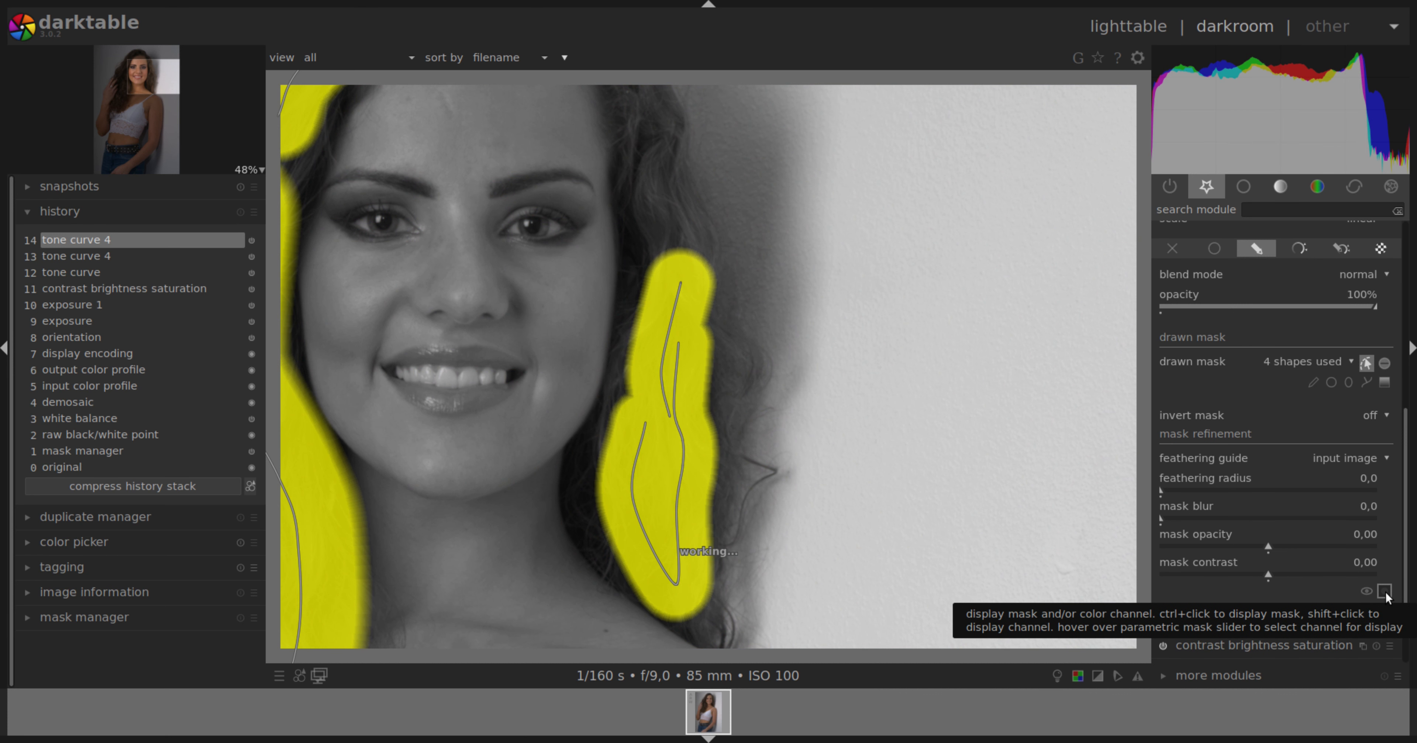
left_click(1313, 382)
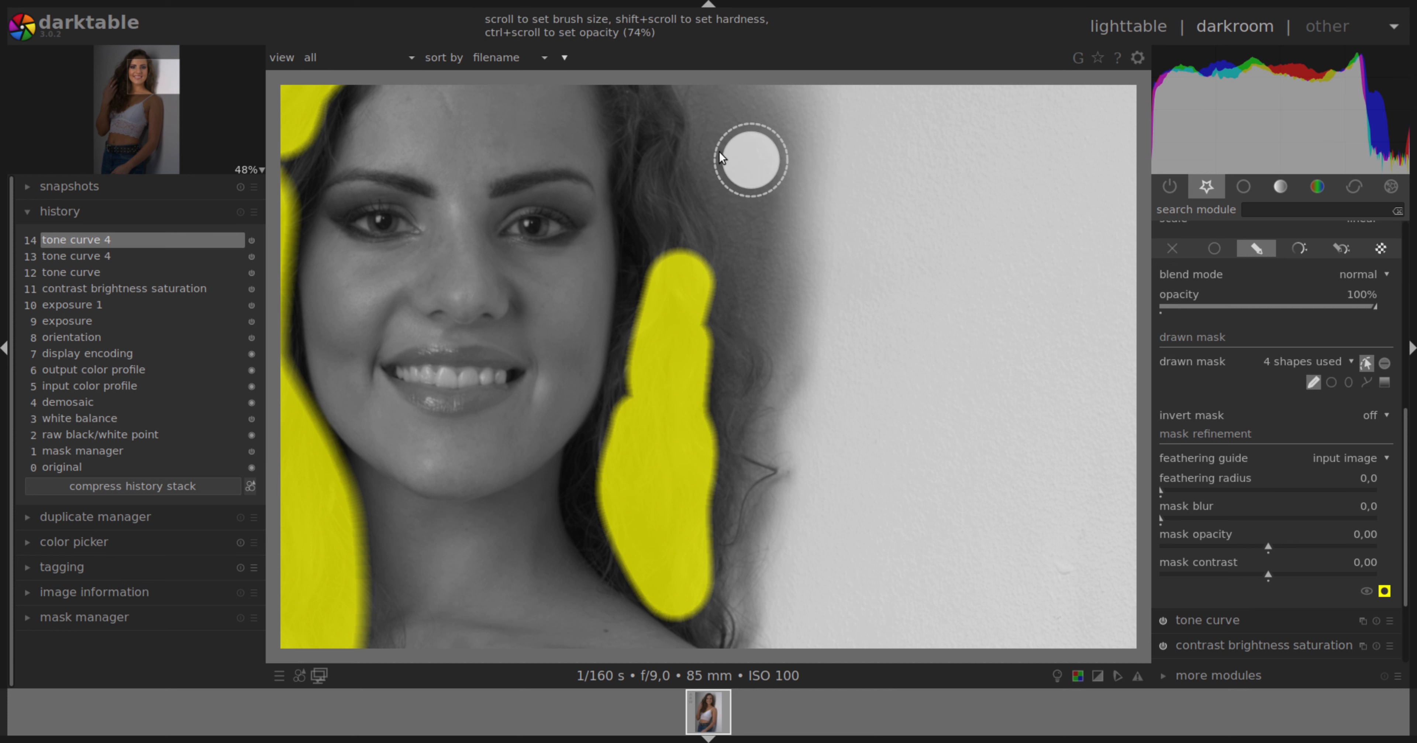
left_click_drag(655, 128, 665, 267)
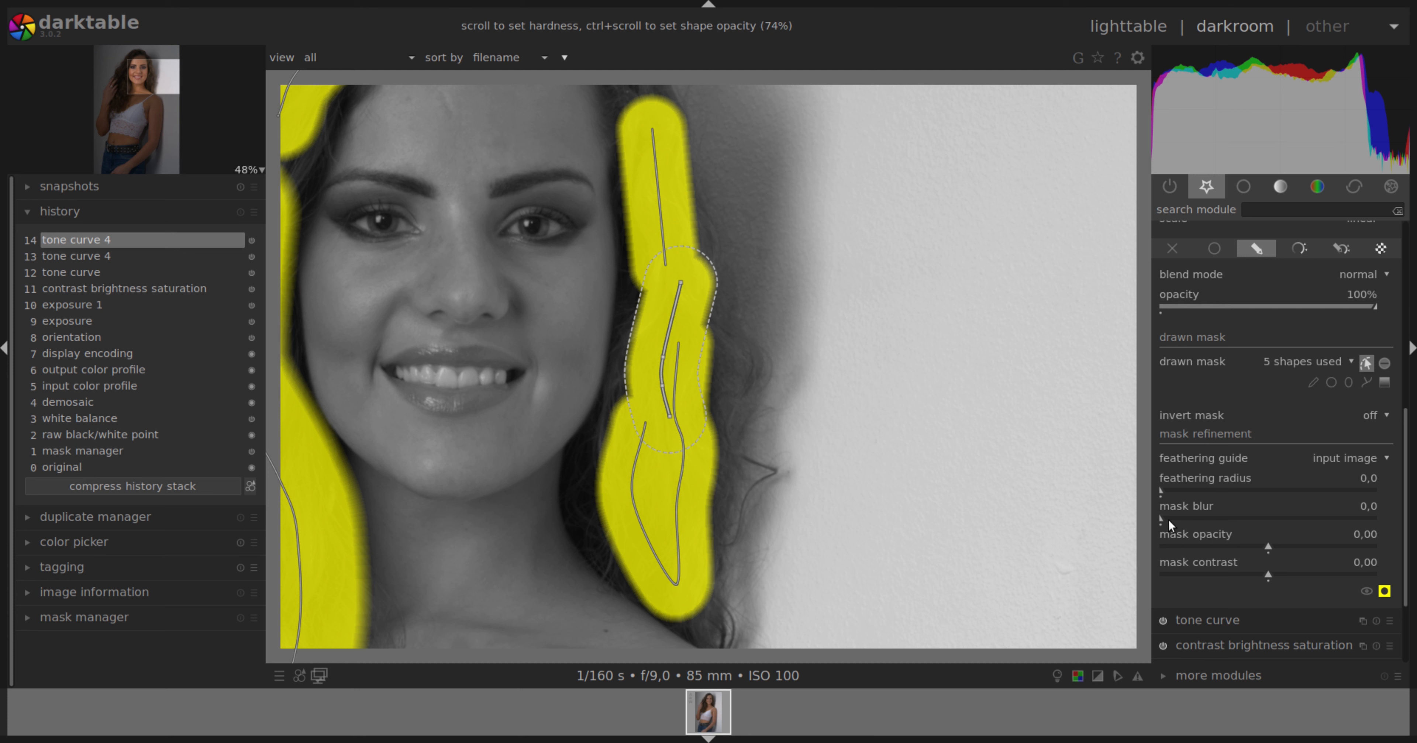
Set the mask blur to 23.0, and hide the mask overlay and the shape outlines
left_click_drag(1159, 516, 1193, 518)
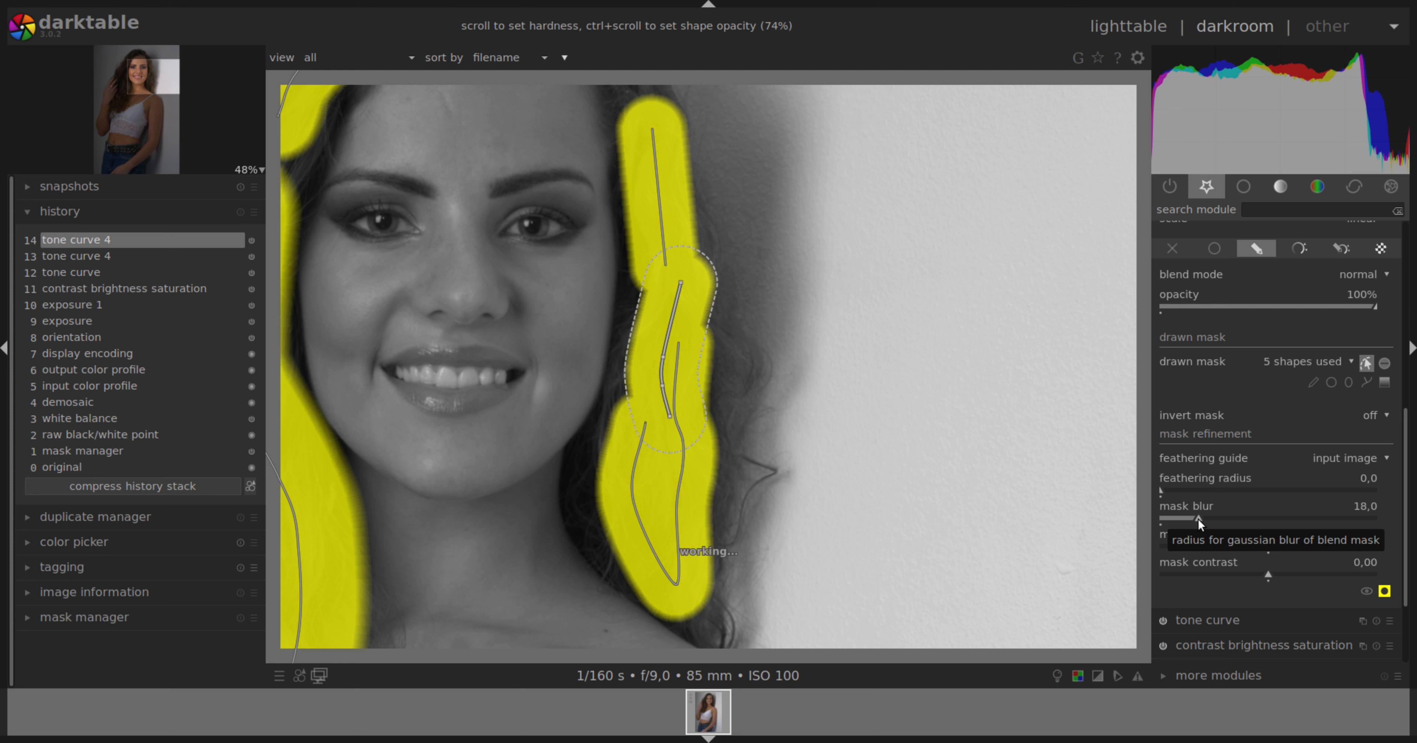
left_click(1385, 591)
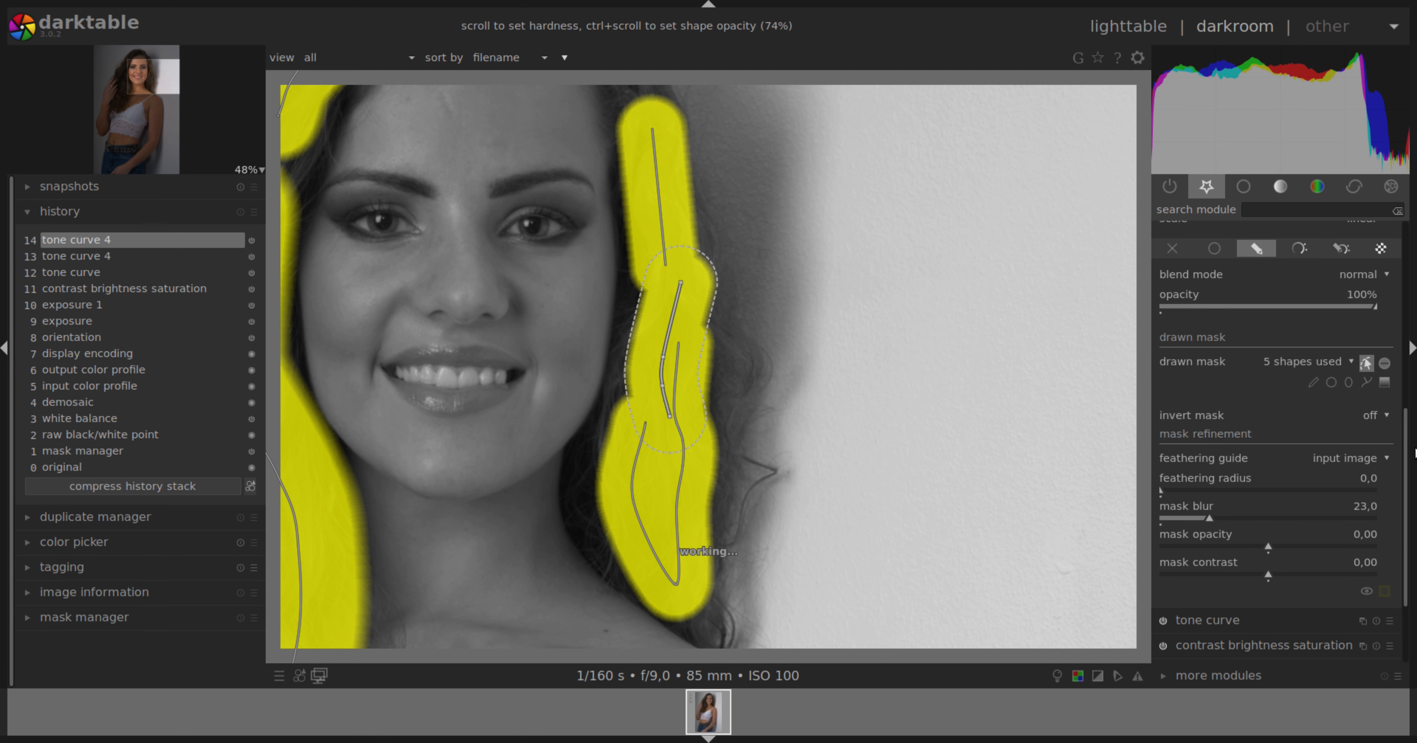
left_click_drag(1405, 426, 1409, 329)
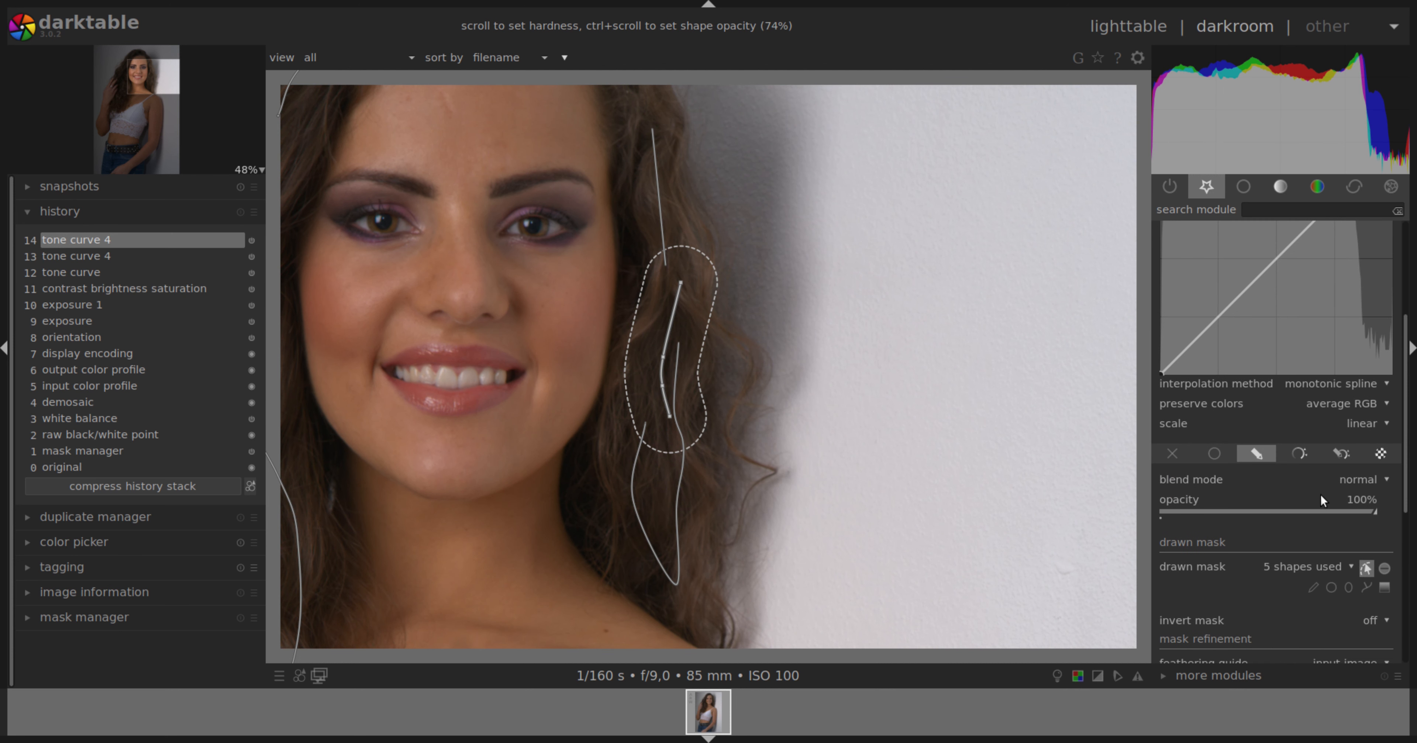
left_click(1369, 570)
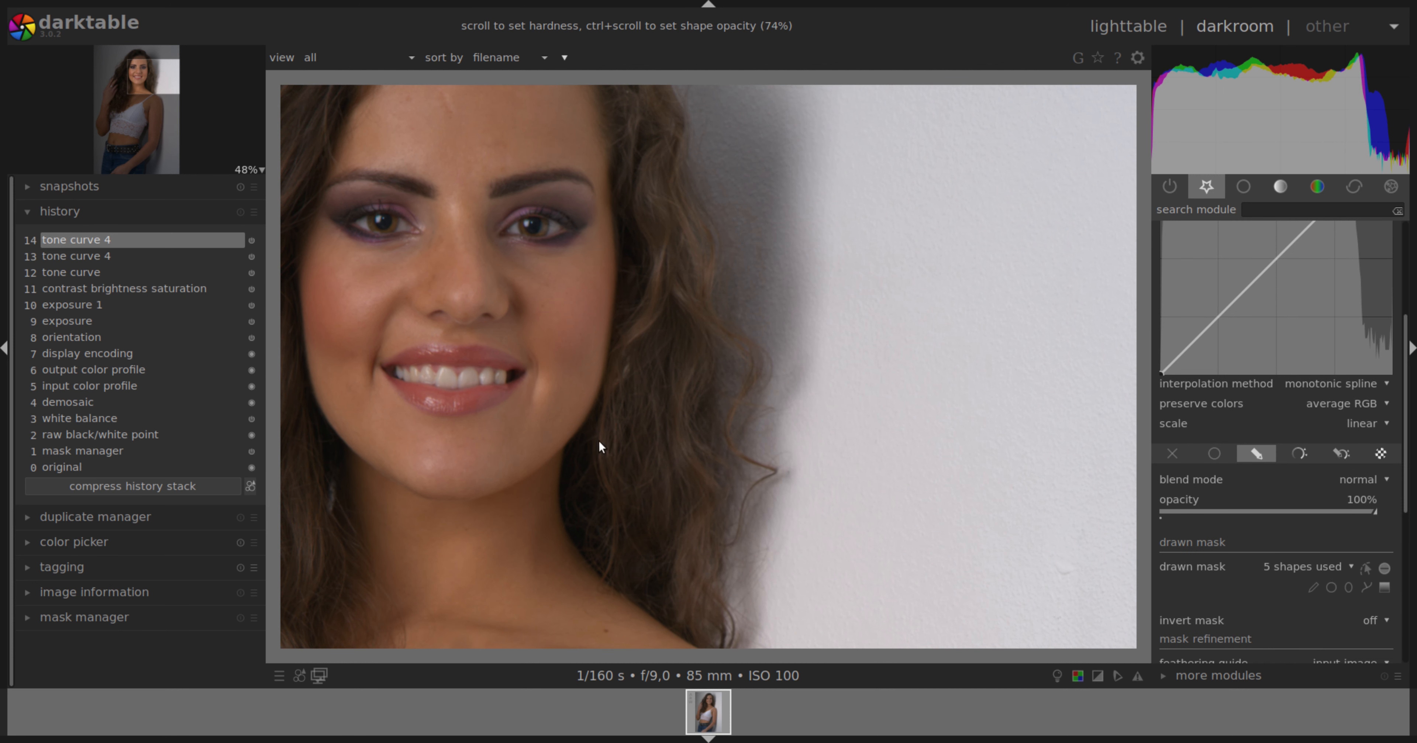
Brighten the masked hair by raising the midtones of the new tone curve instance with one curve point
left_click(141, 75)
left_click_drag(141, 75, 138, 68)
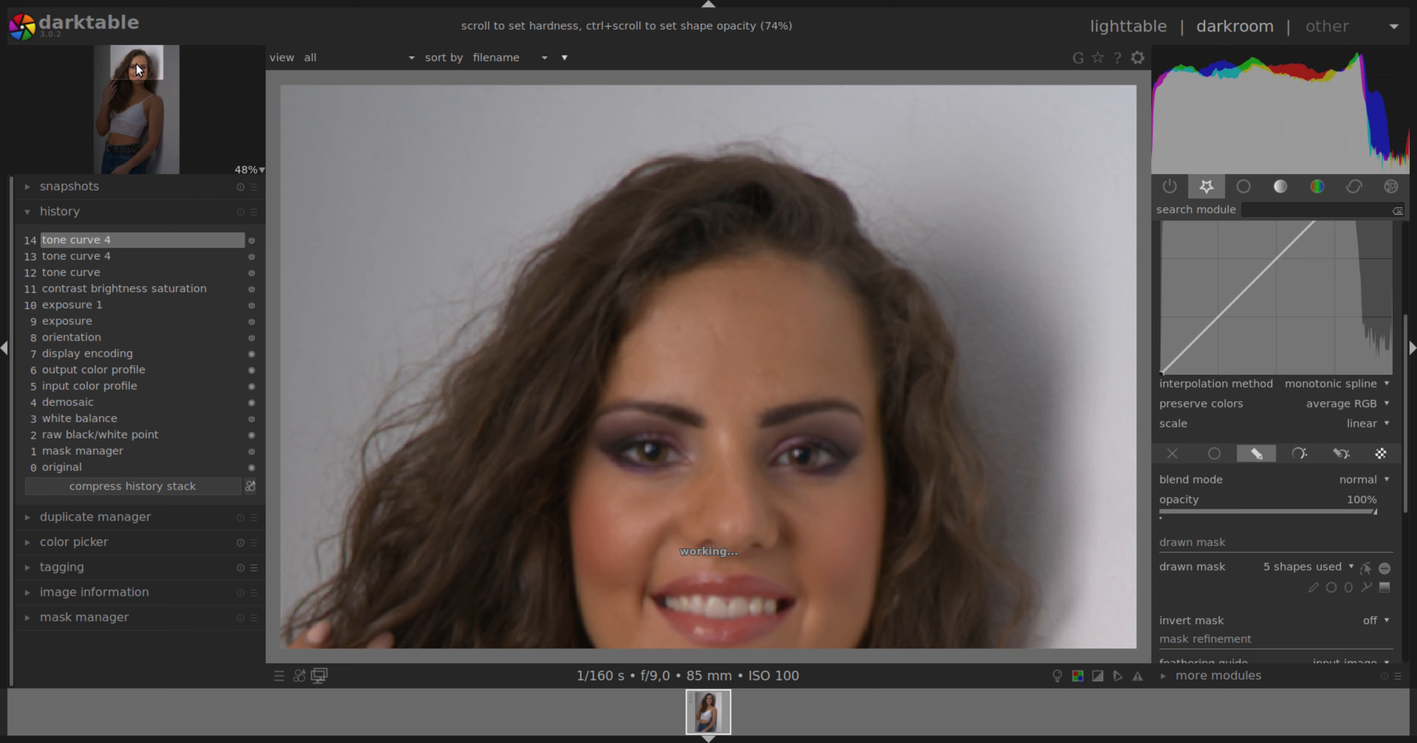
scroll(644, 319, "down", 2)
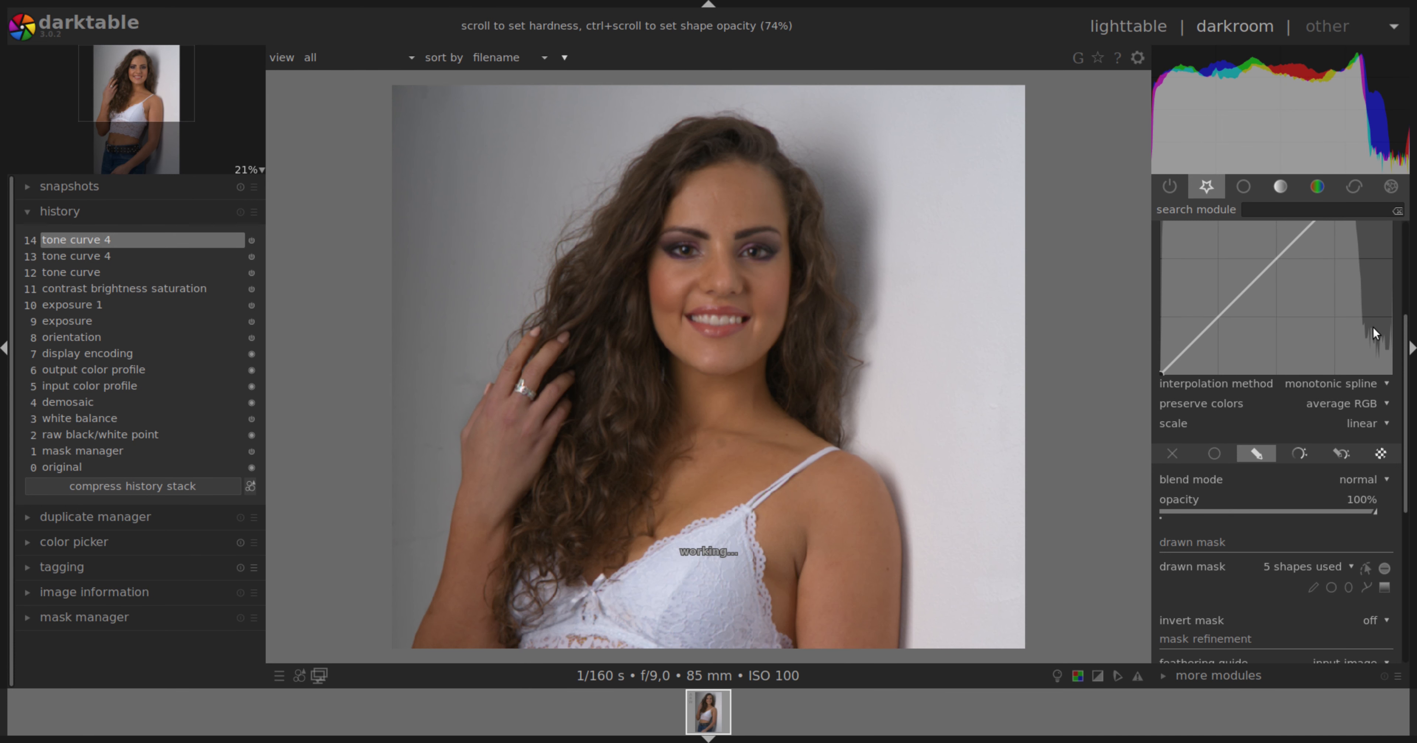
scroll(1408, 330, "up", 4)
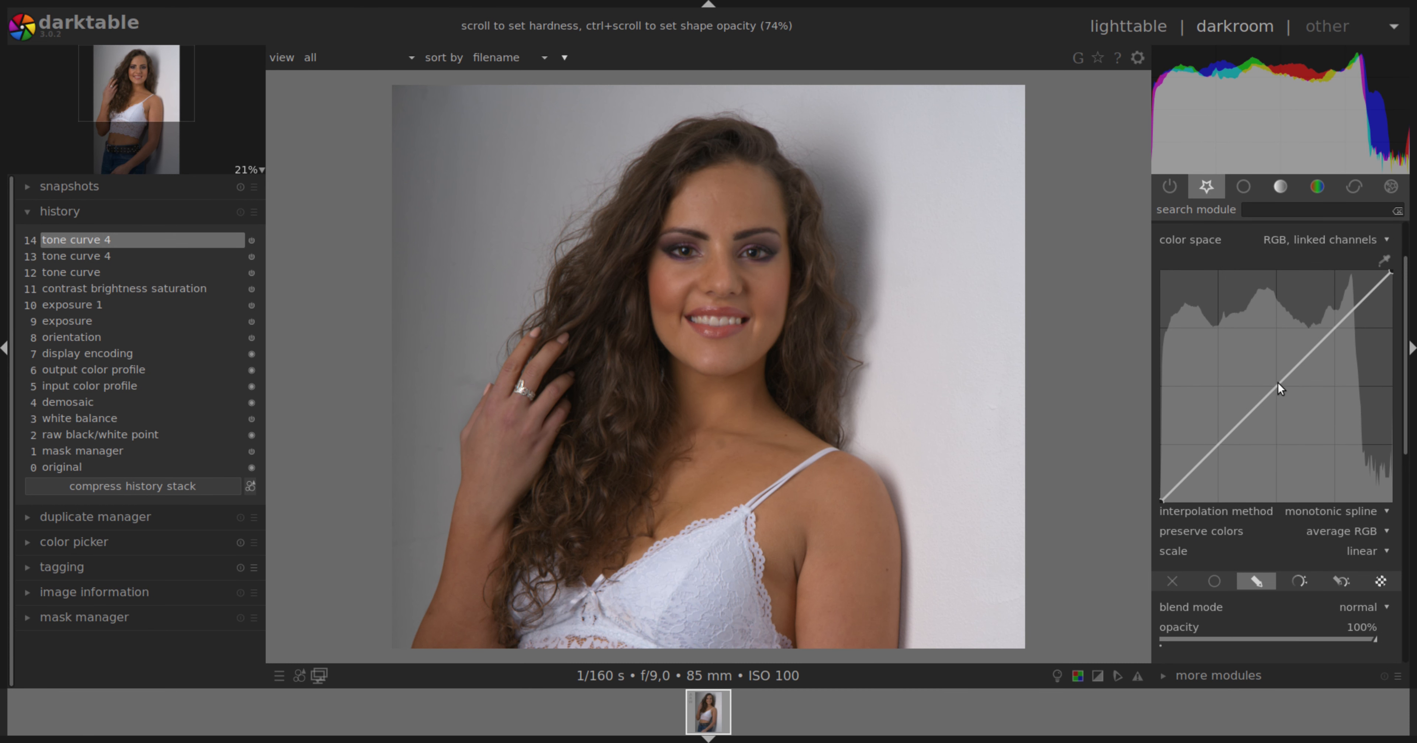
left_click_drag(1279, 384, 1264, 352)
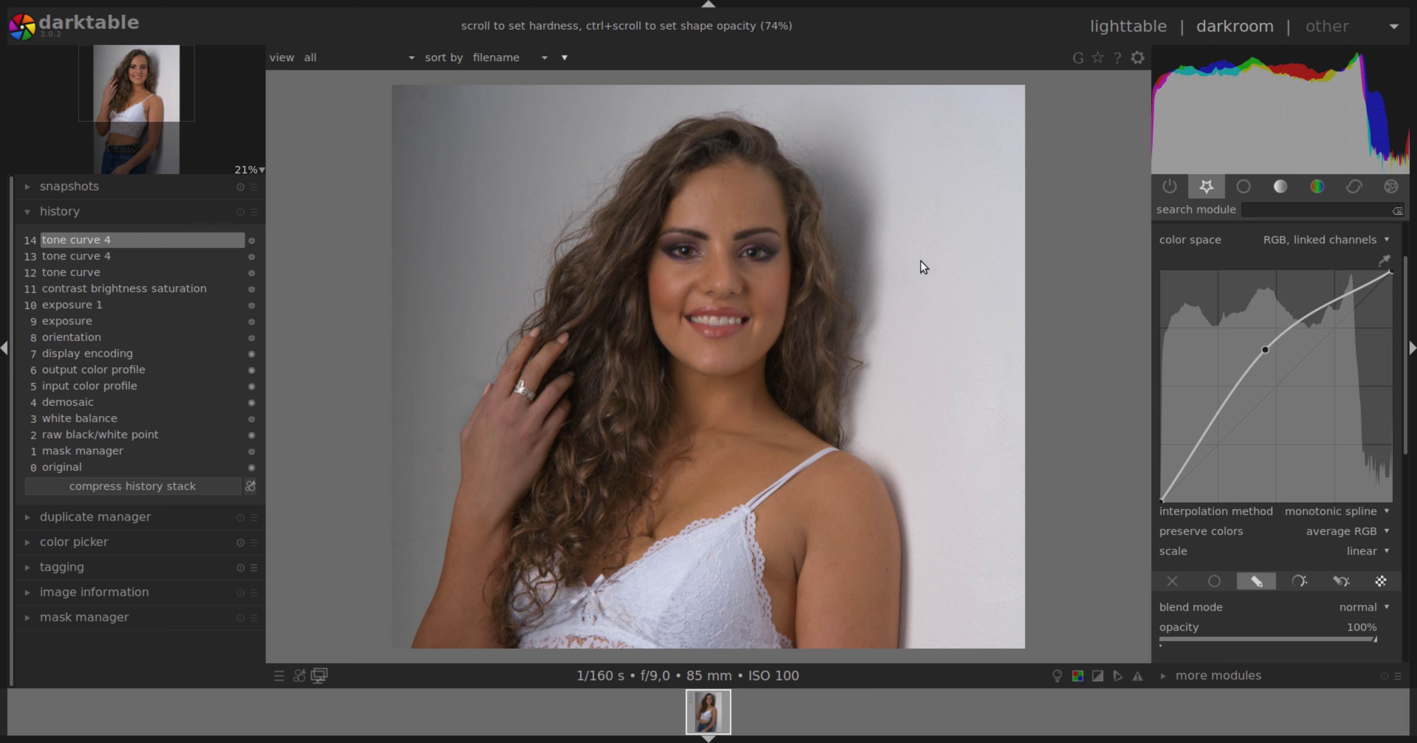
Add both eyes to the tone curve mask with a smaller brush, and hide the shape outlines
scroll(1406, 451, "down", 2)
scroll(1406, 451, "down", 3)
left_click(1313, 574)
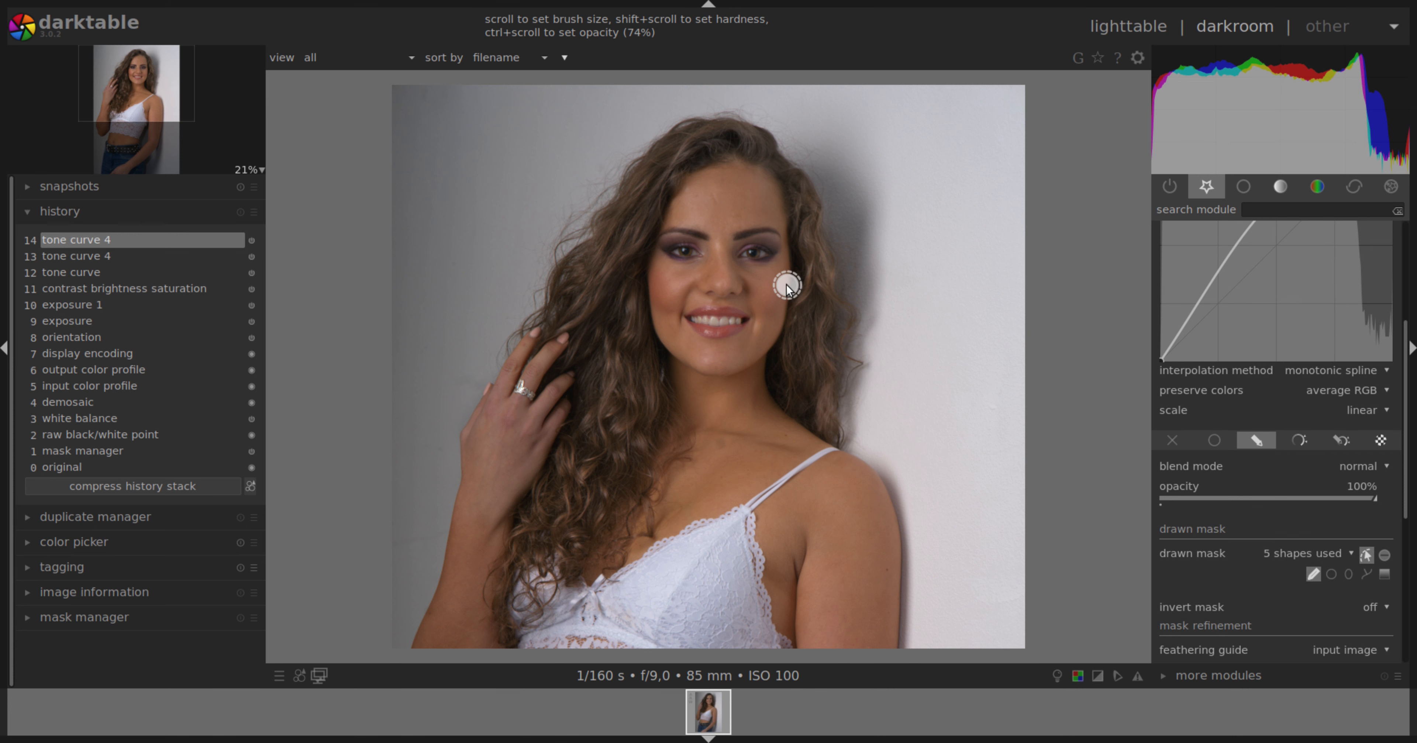
scroll(767, 275, "down", 2)
left_click_drag(763, 252, 763, 253)
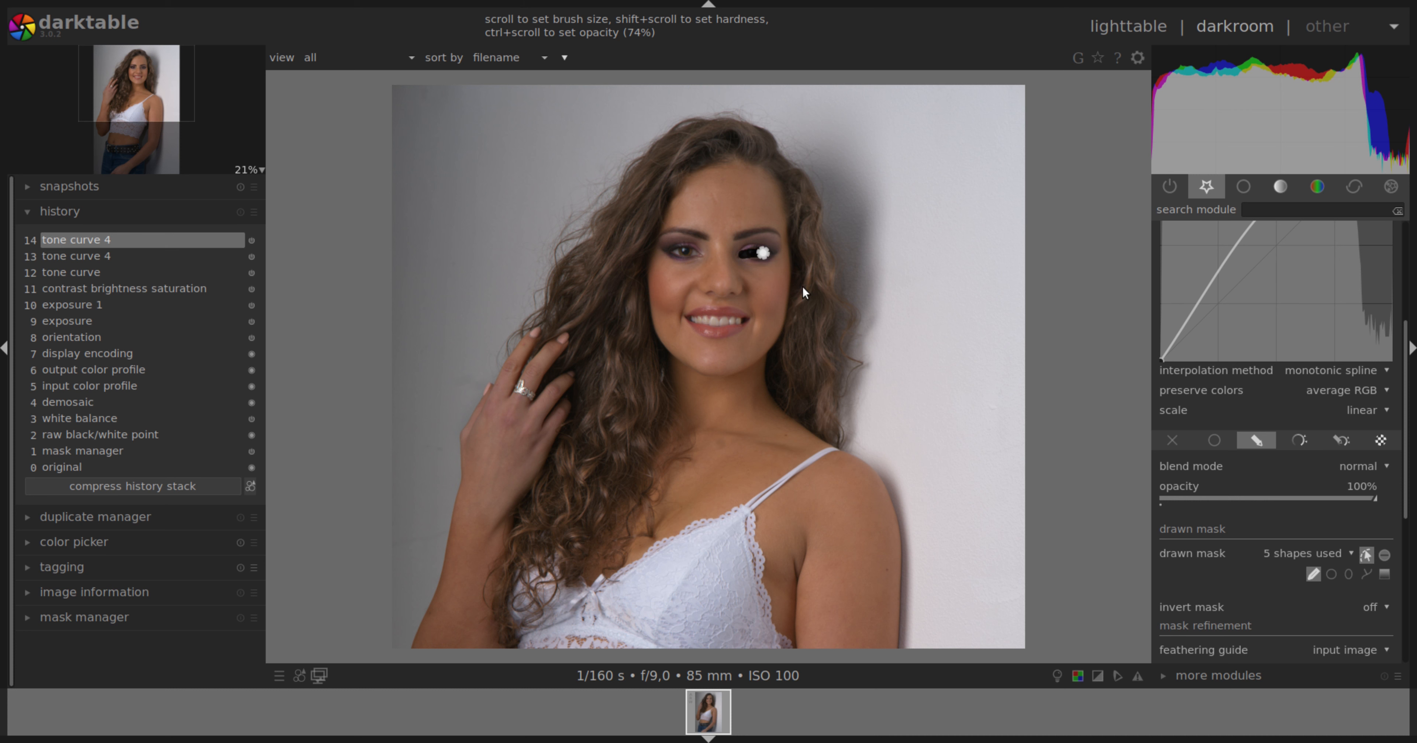
left_click(1311, 574)
left_click_drag(692, 252, 692, 252)
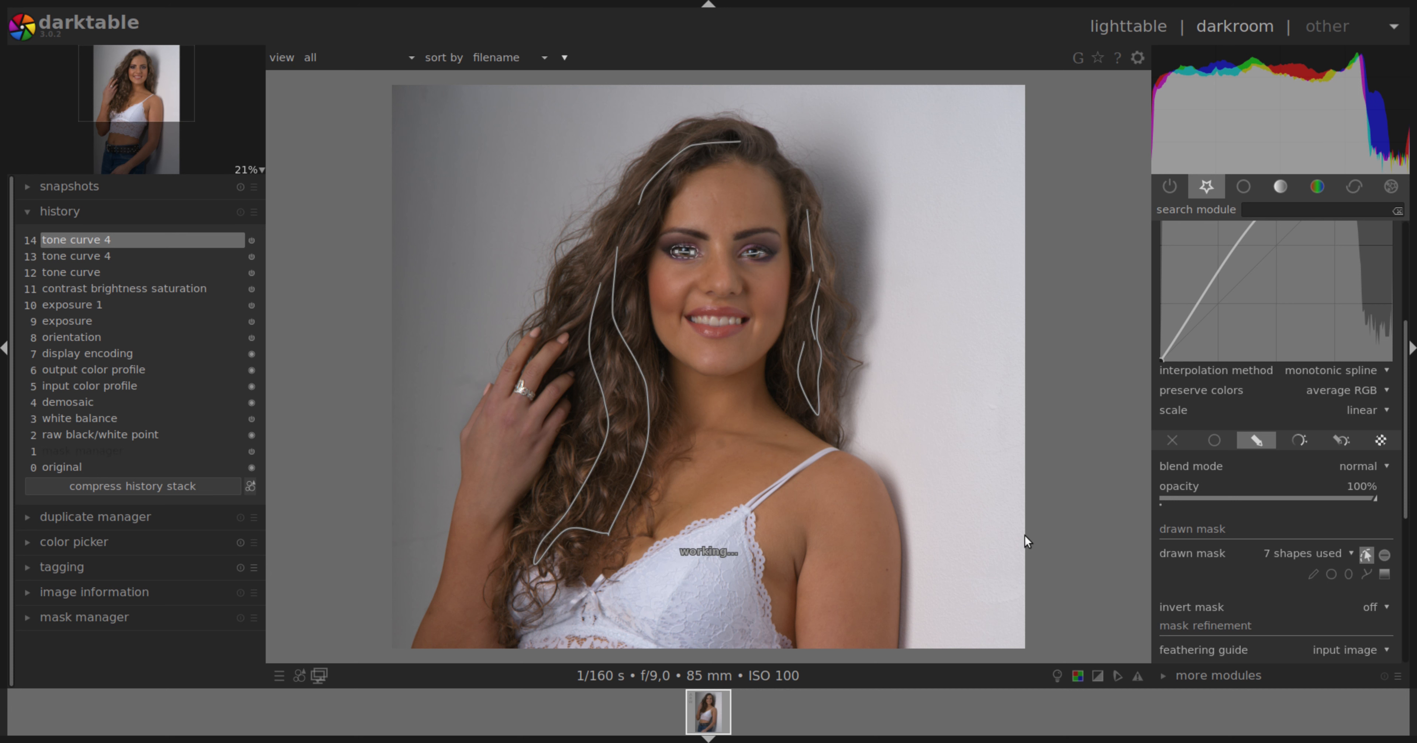
left_click(1364, 556)
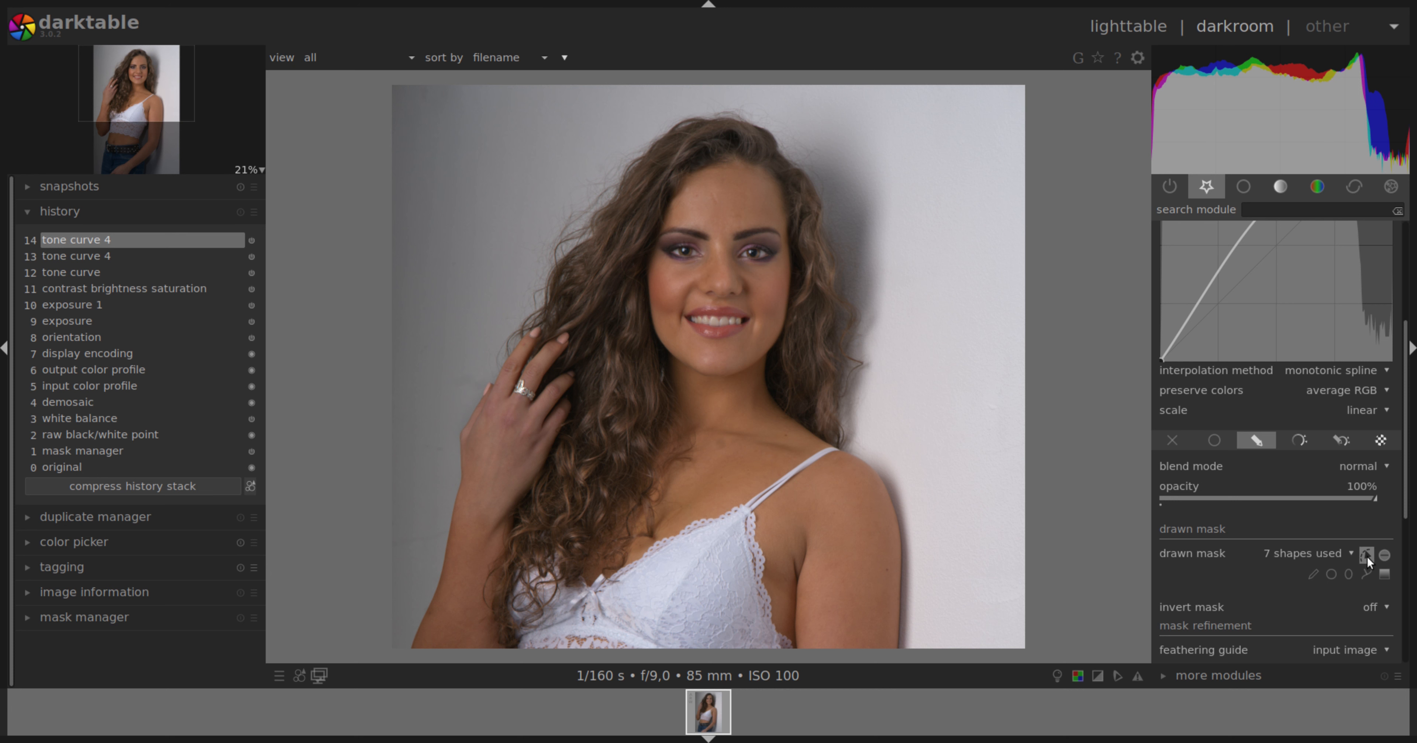
Compare the photo at the first tone curve history entry with the latest one, and collapse the tone curve module
left_click(96, 274)
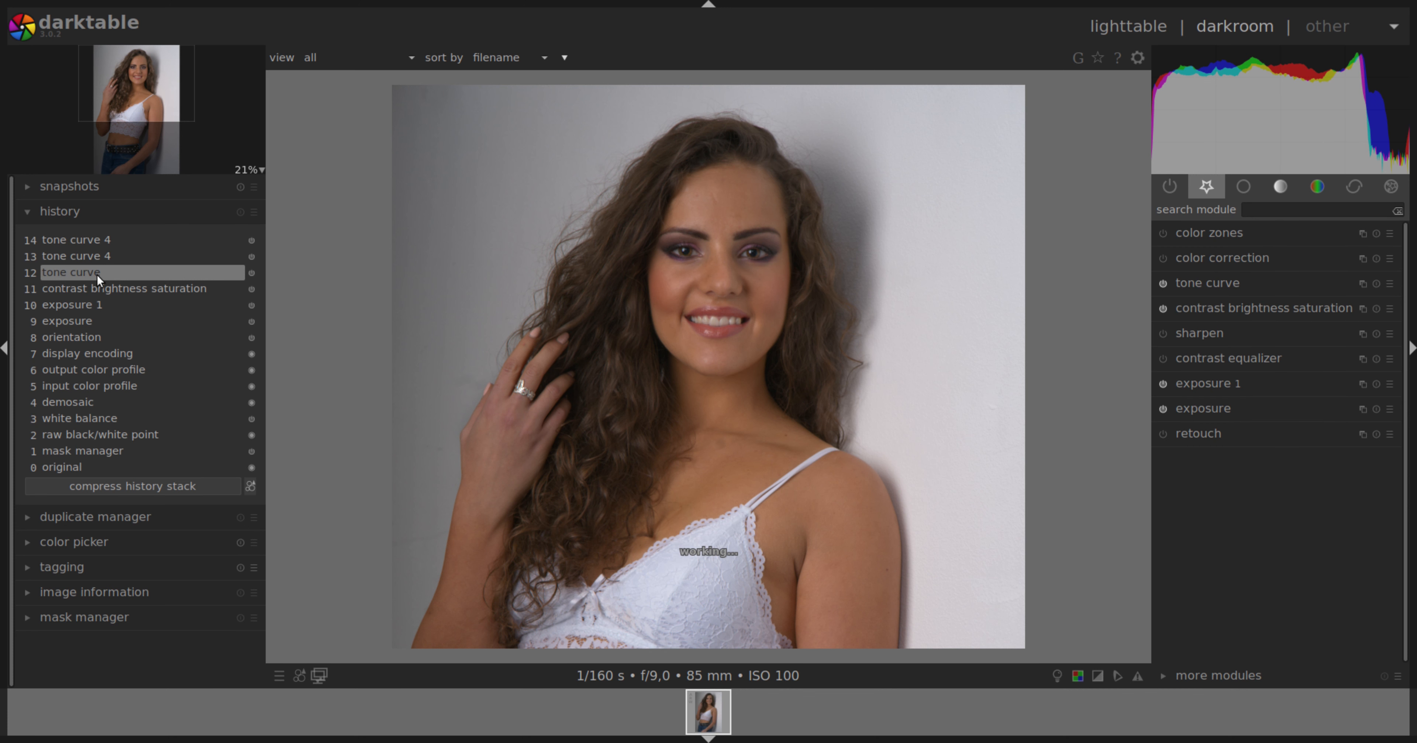
left_click(95, 240)
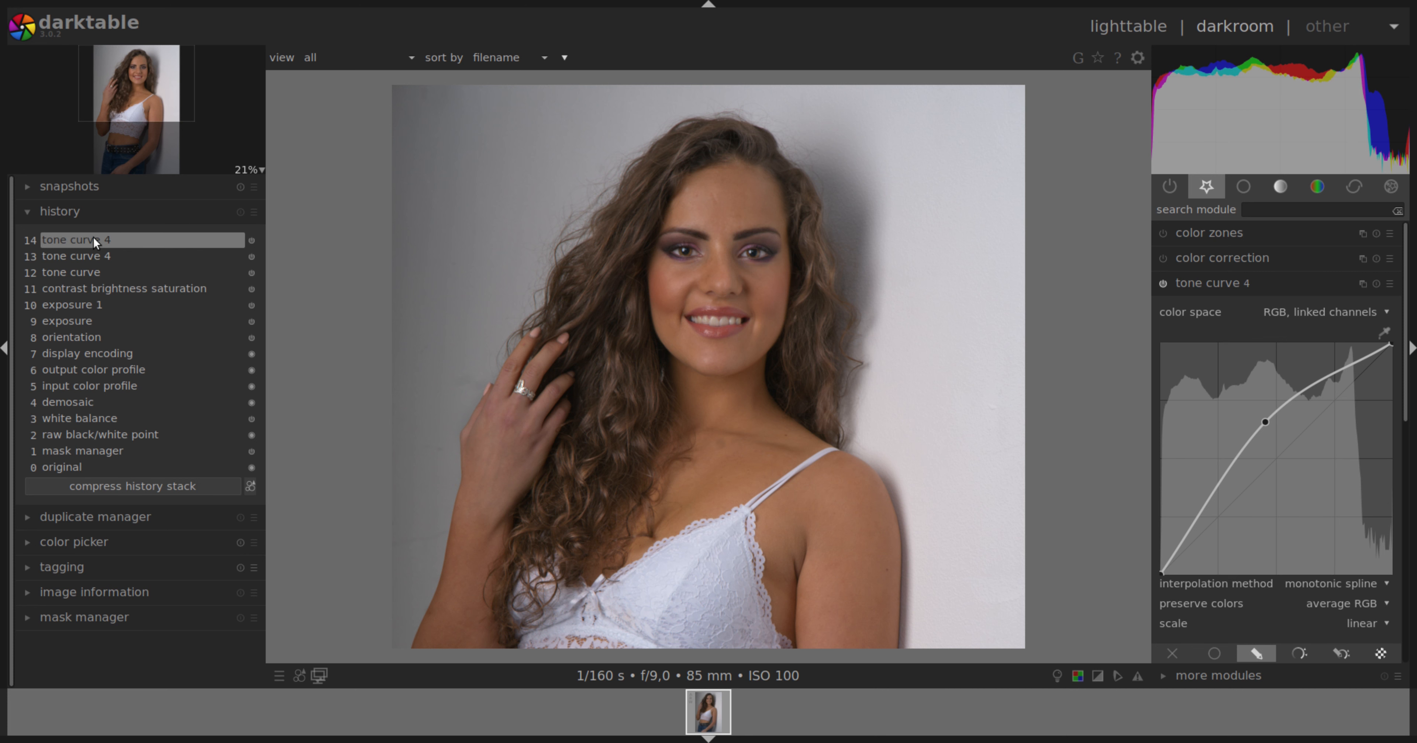
left_click(1300, 284)
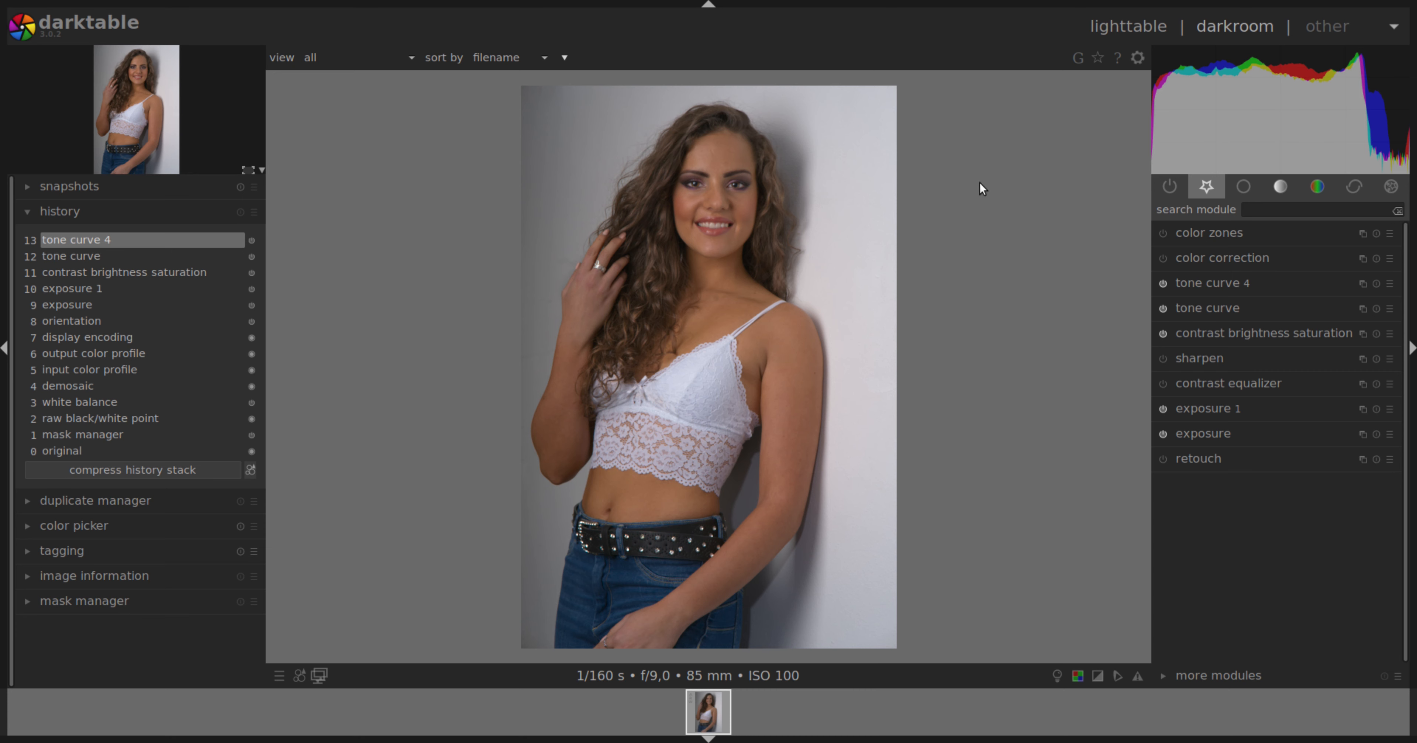
Heal the mark in the middle of the forehead with a path shape in the retouch module
scroll(720, 343, "up", 3)
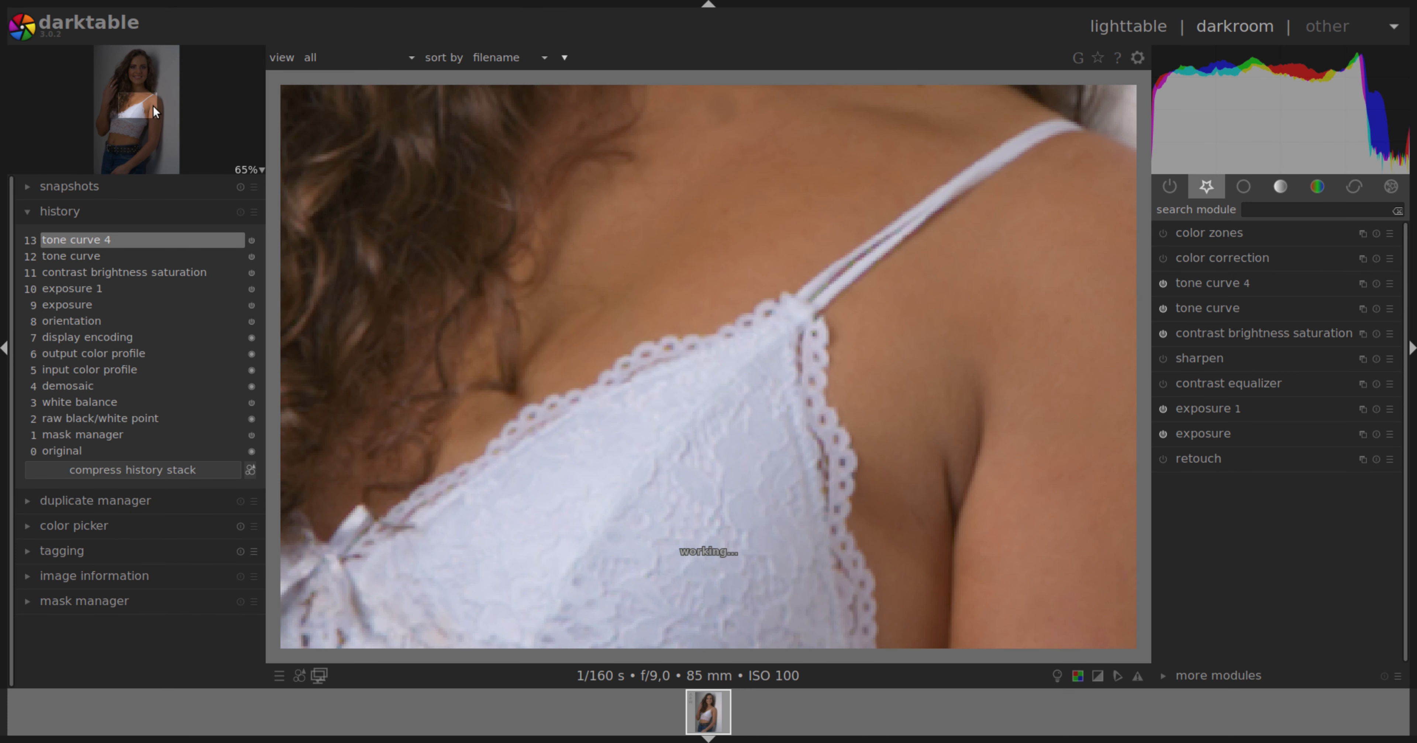
left_click_drag(153, 107, 140, 66)
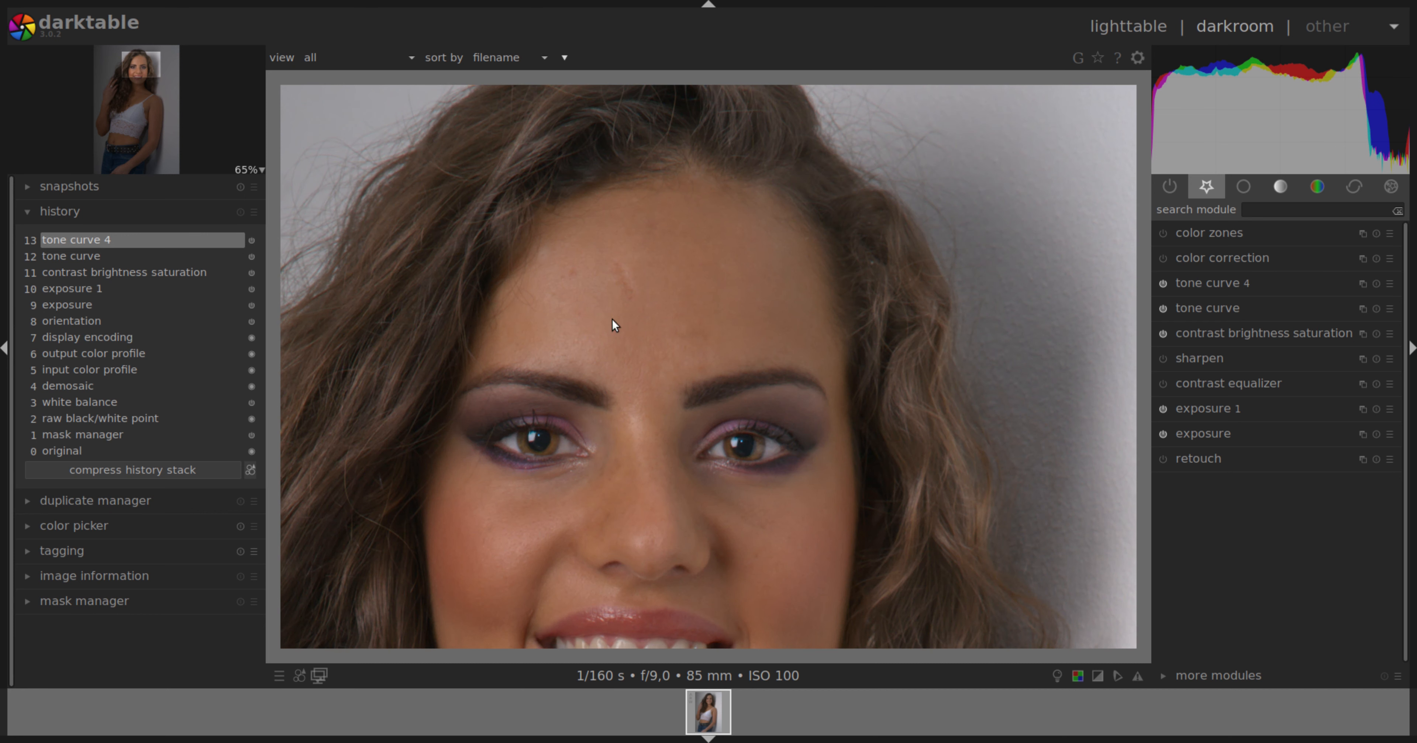
scroll(725, 339, "up", 1)
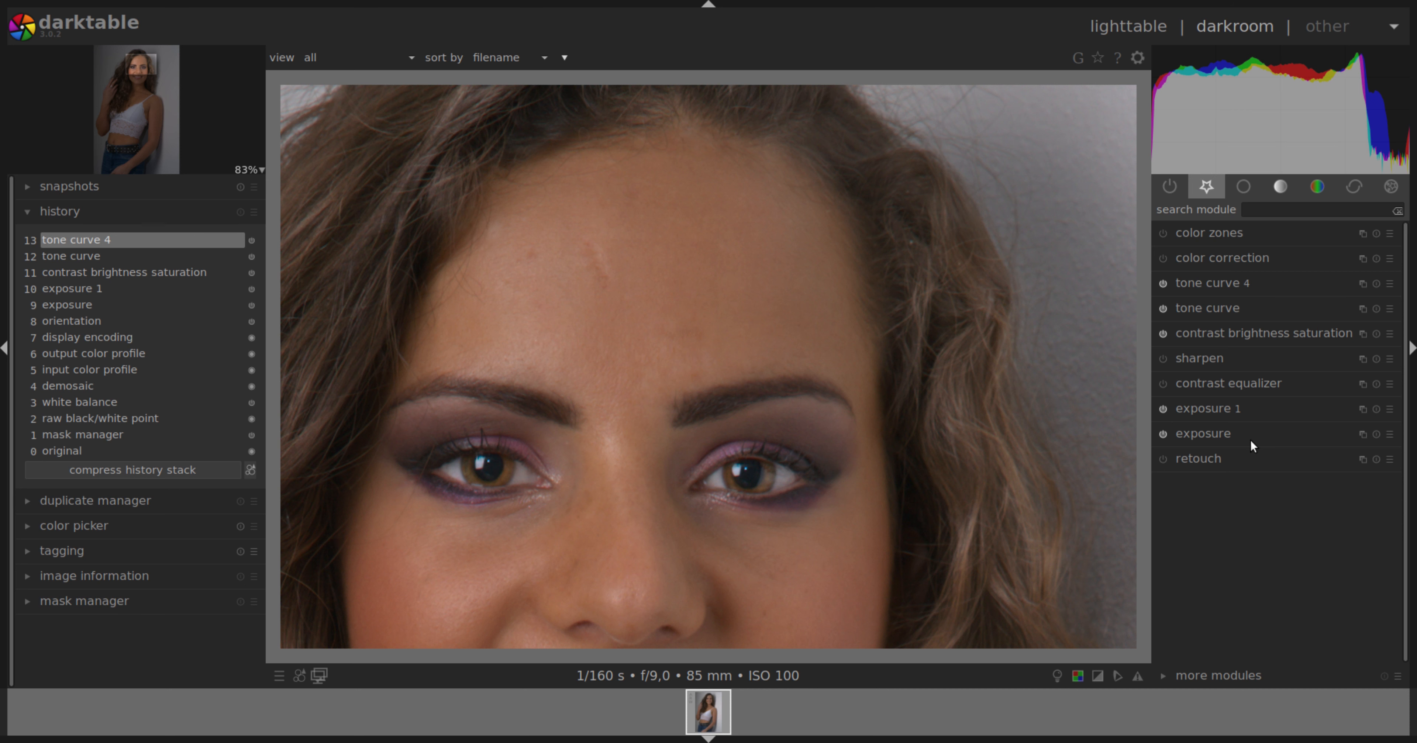
left_click(1249, 456)
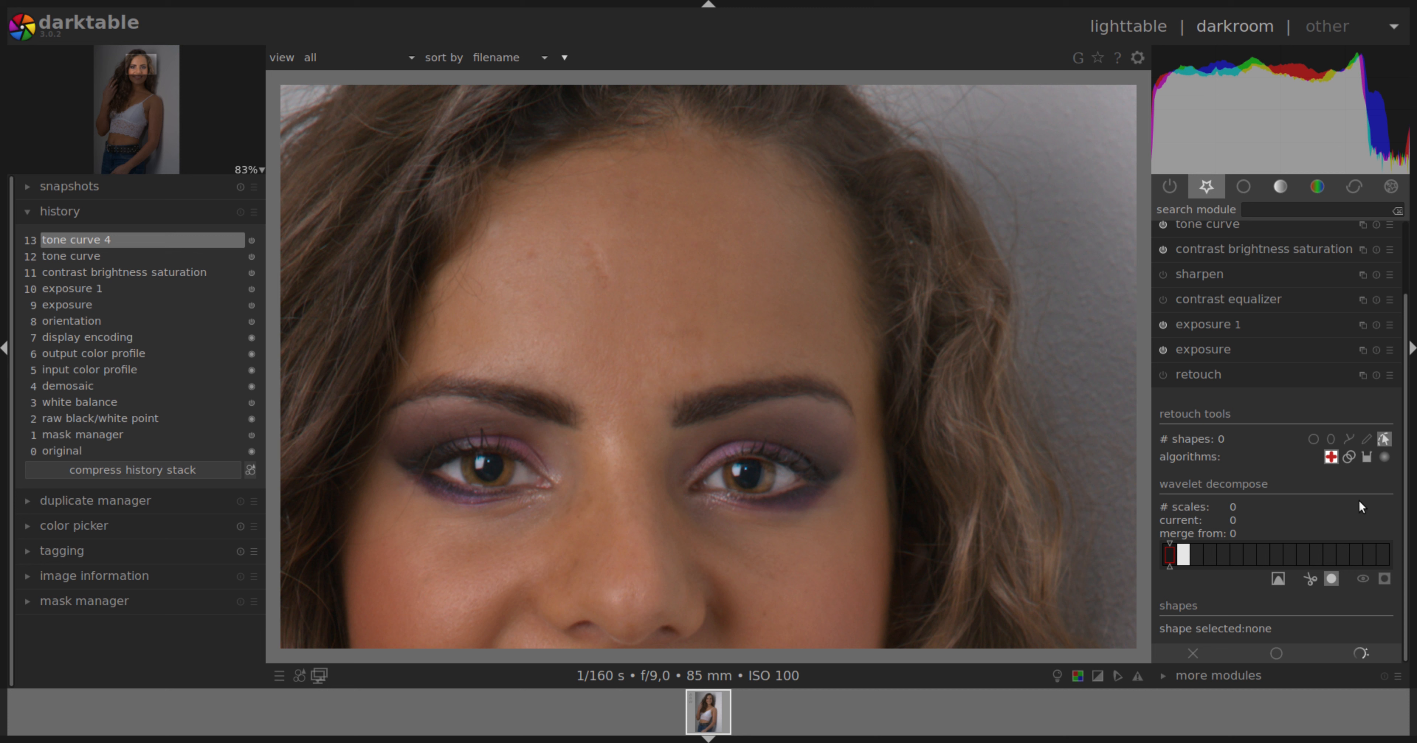
left_click(1349, 439)
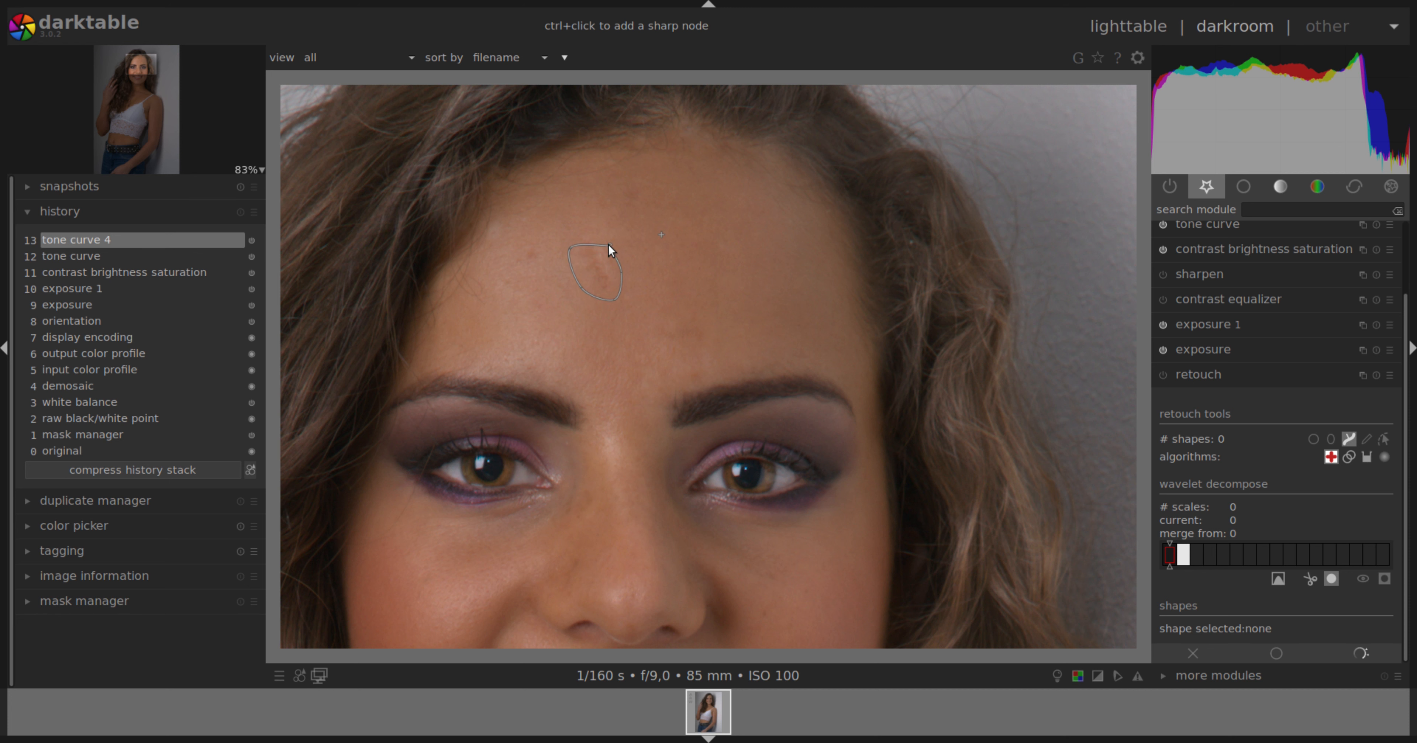
left_click(578, 237)
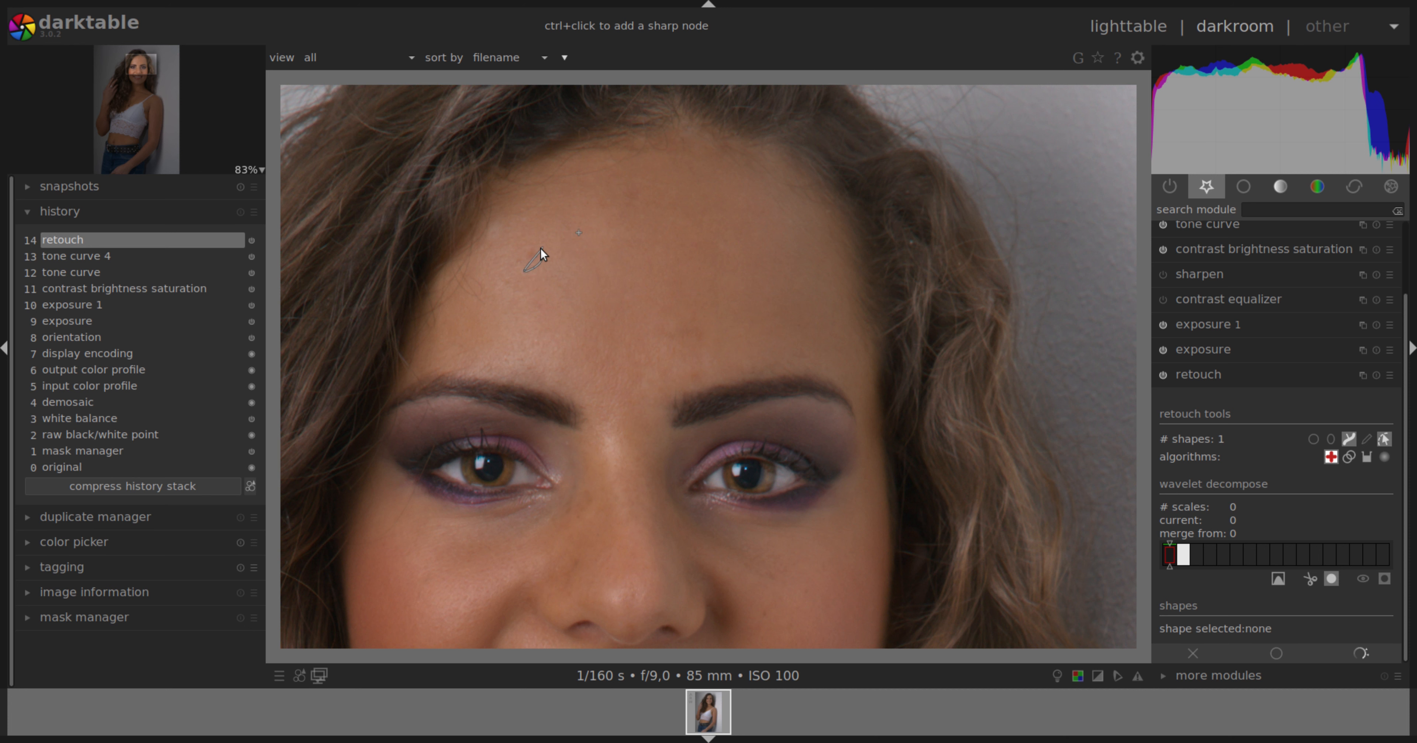
Heal the blemishes on the side of the forehead with a path and those above the inner eyebrow with a brush shape
right_click(514, 263)
left_click(1366, 438)
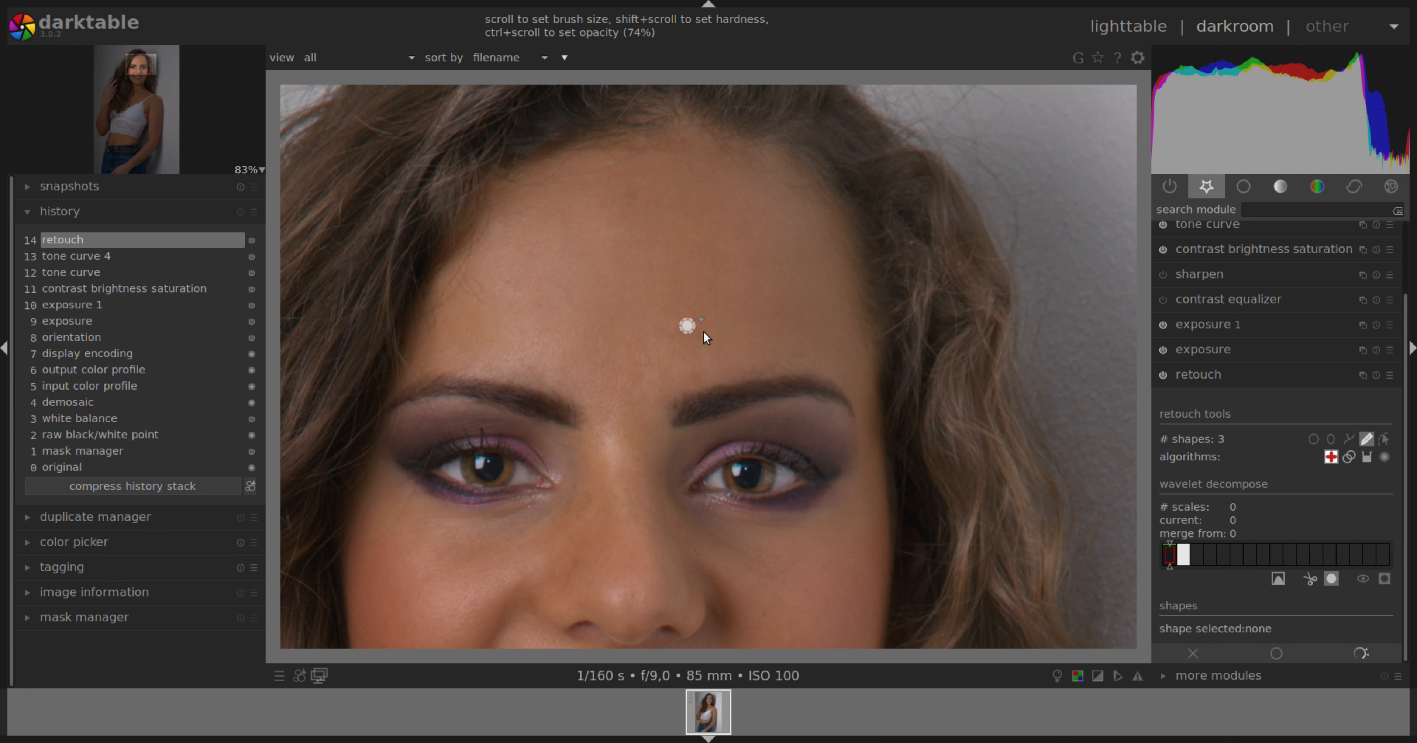
mouse_move(664, 335)
left_mouse_down()
mouse_move(700, 338)
mouse_move(698, 371)
mouse_move(669, 366)
mouse_move(664, 346)
mouse_move(678, 362)
mouse_move(704, 352)
mouse_move(669, 341)
mouse_move(691, 363)
left_mouse_up()
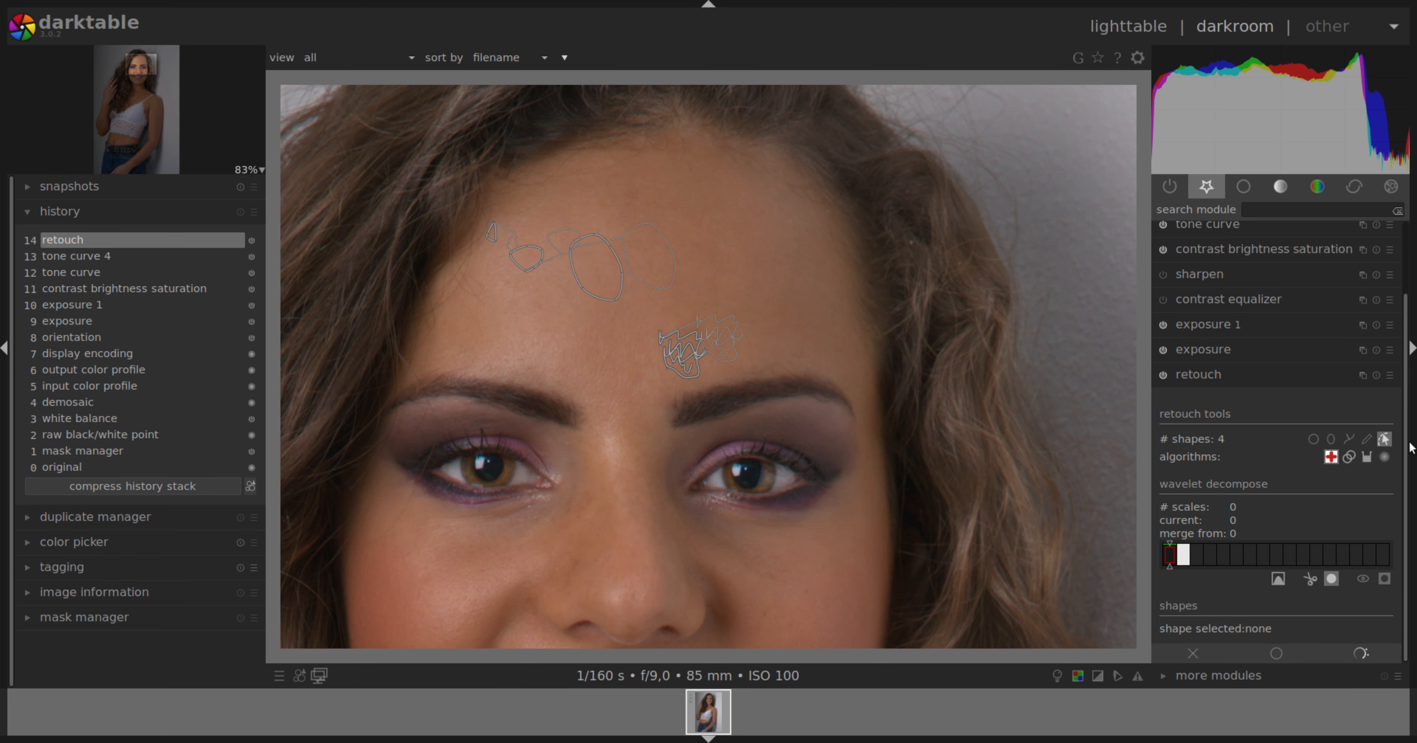
Heal the patch of skin just below the collarbones with a path shape in the retouch module
left_click_drag(143, 65, 138, 92)
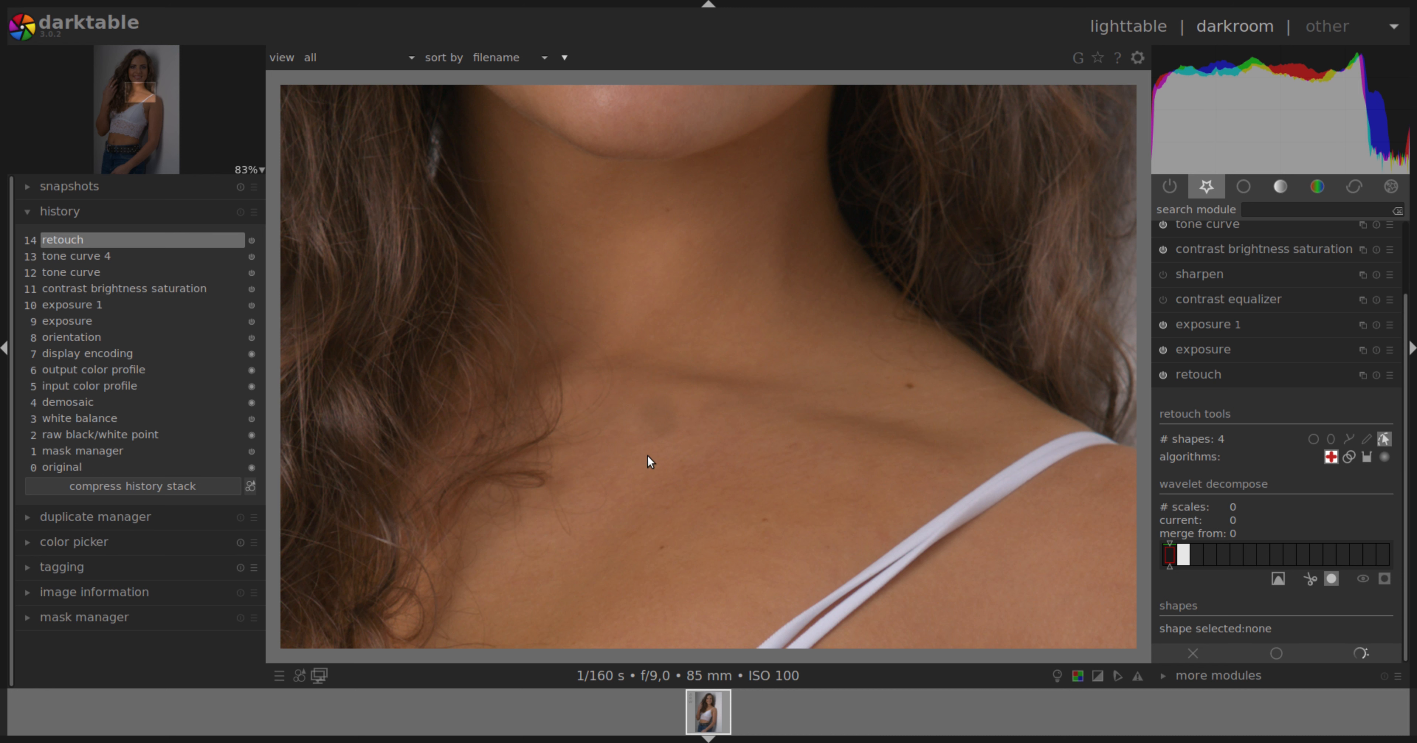
left_click(1348, 438)
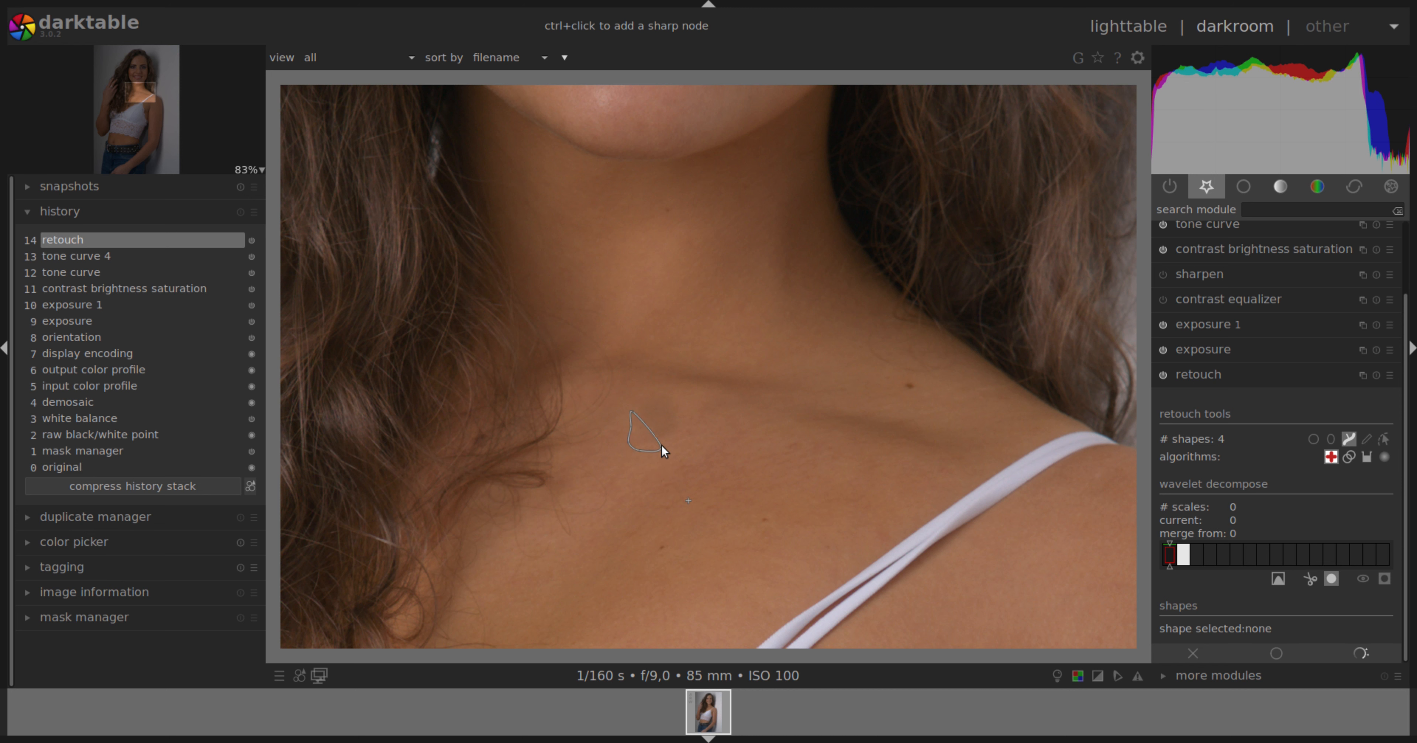
right_click(631, 404)
Switch the retouch module to uniform blending in normal mode and slightly lower its opacity
left_click(1275, 652)
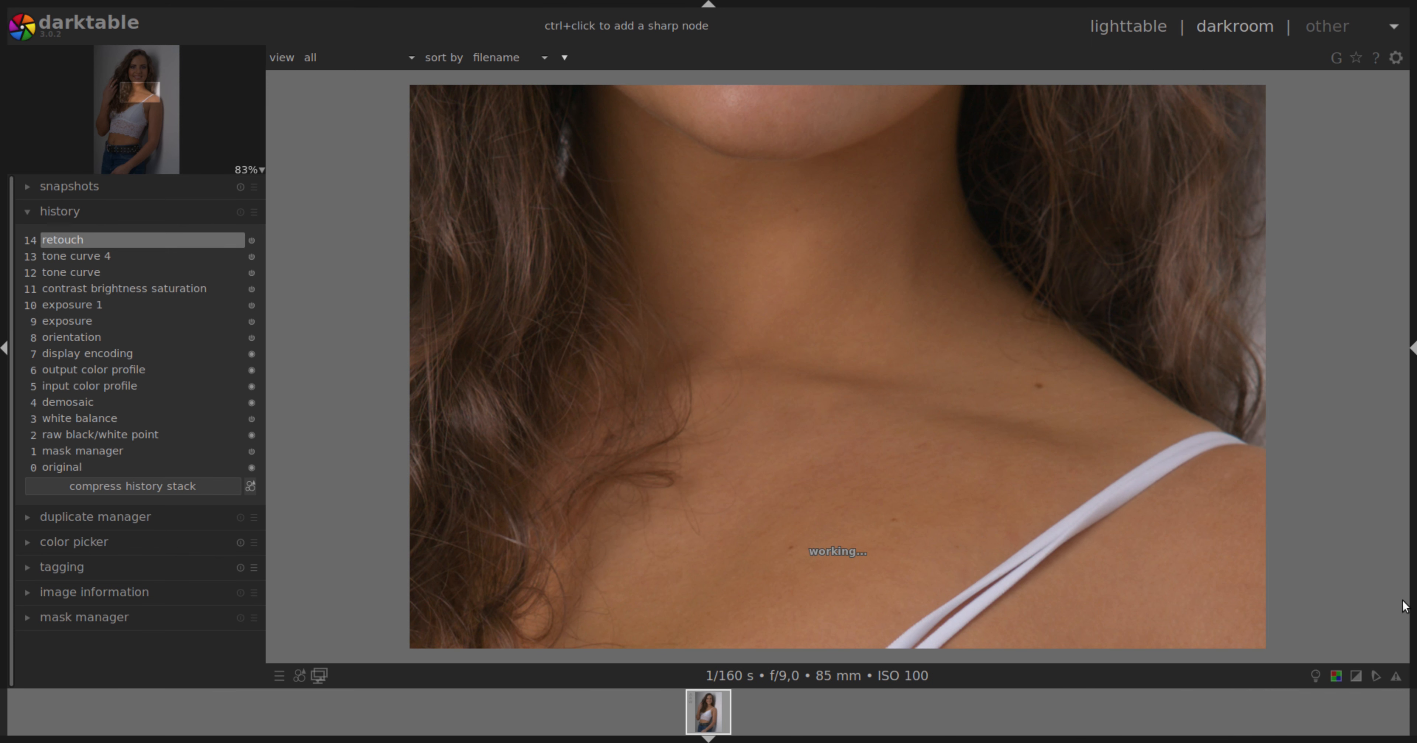
left_click(1414, 605)
left_click(1406, 379)
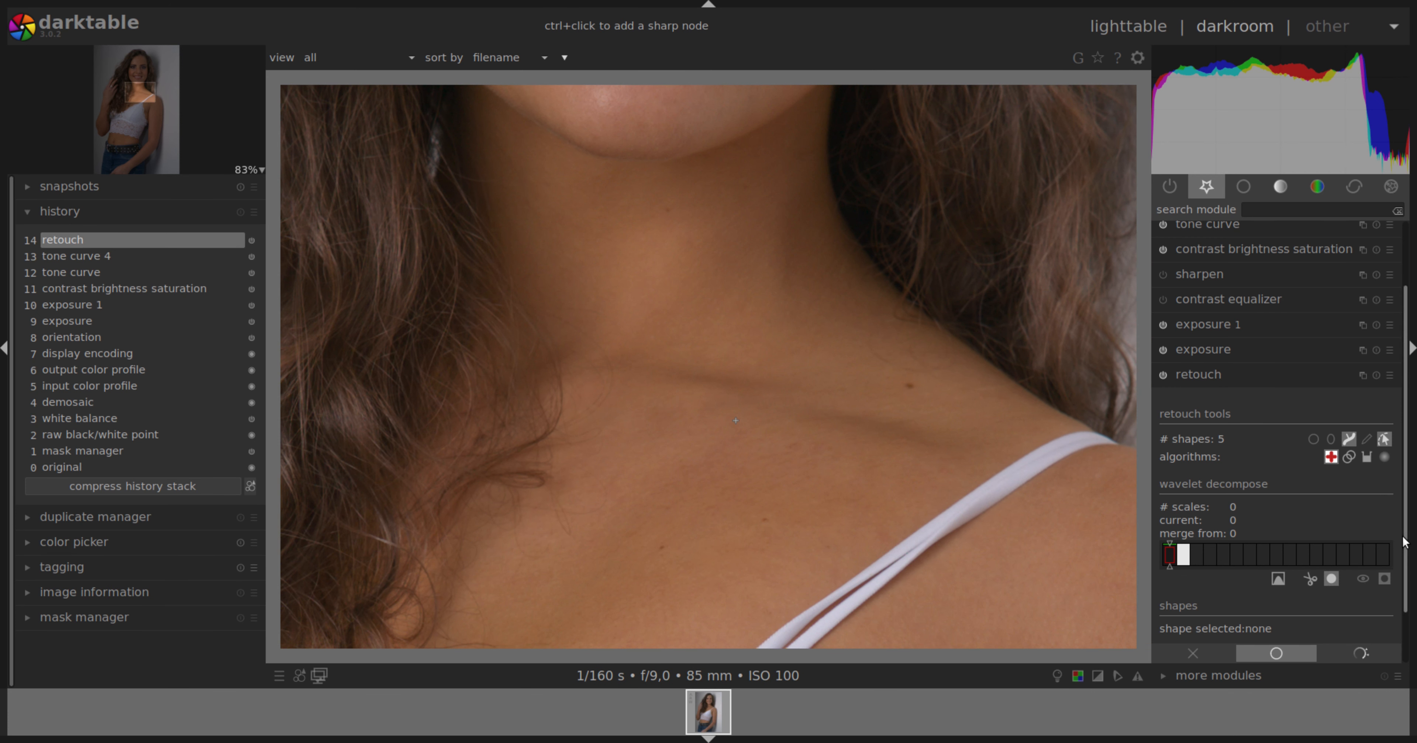
scroll(1402, 542, "down", 2)
left_click(1374, 646)
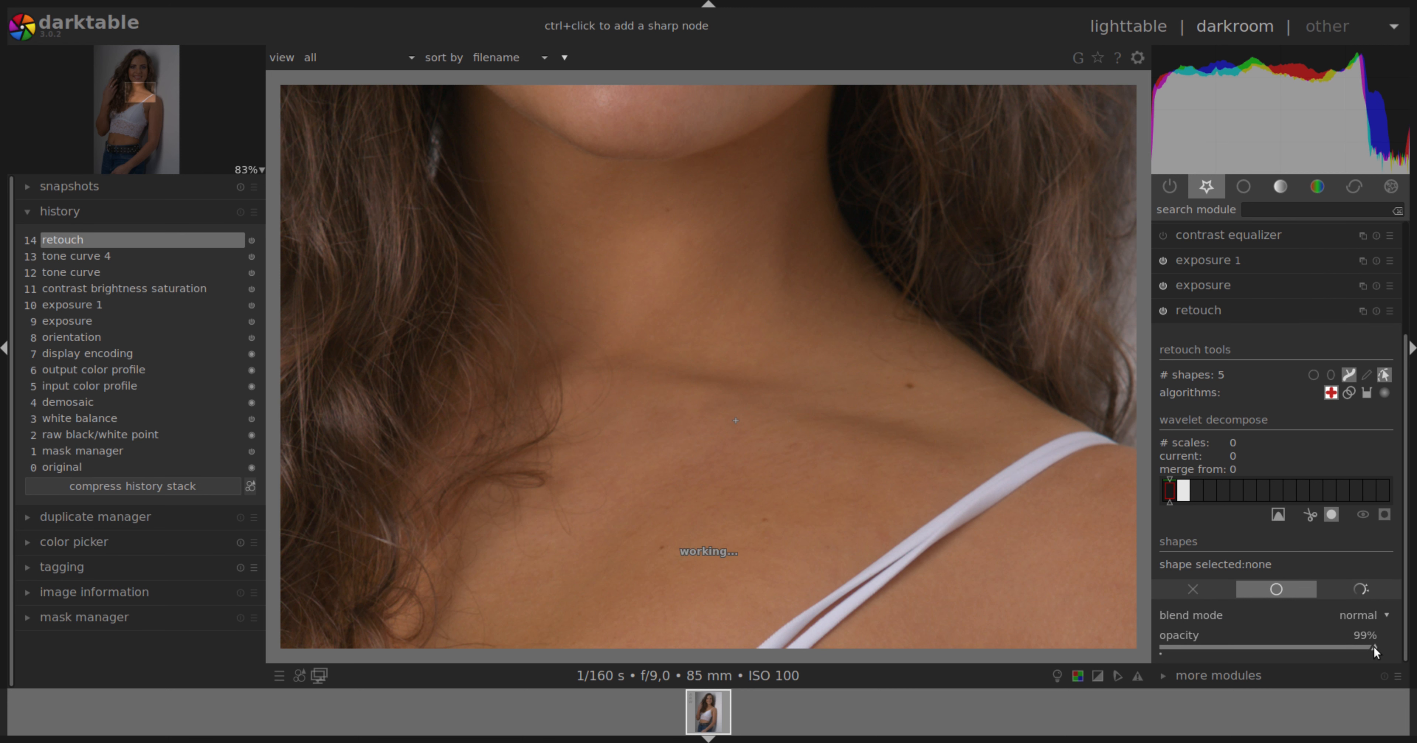
left_click_drag(1363, 647, 1360, 647)
scroll(1405, 305, "up", 3)
scroll(1405, 305, "up", 1)
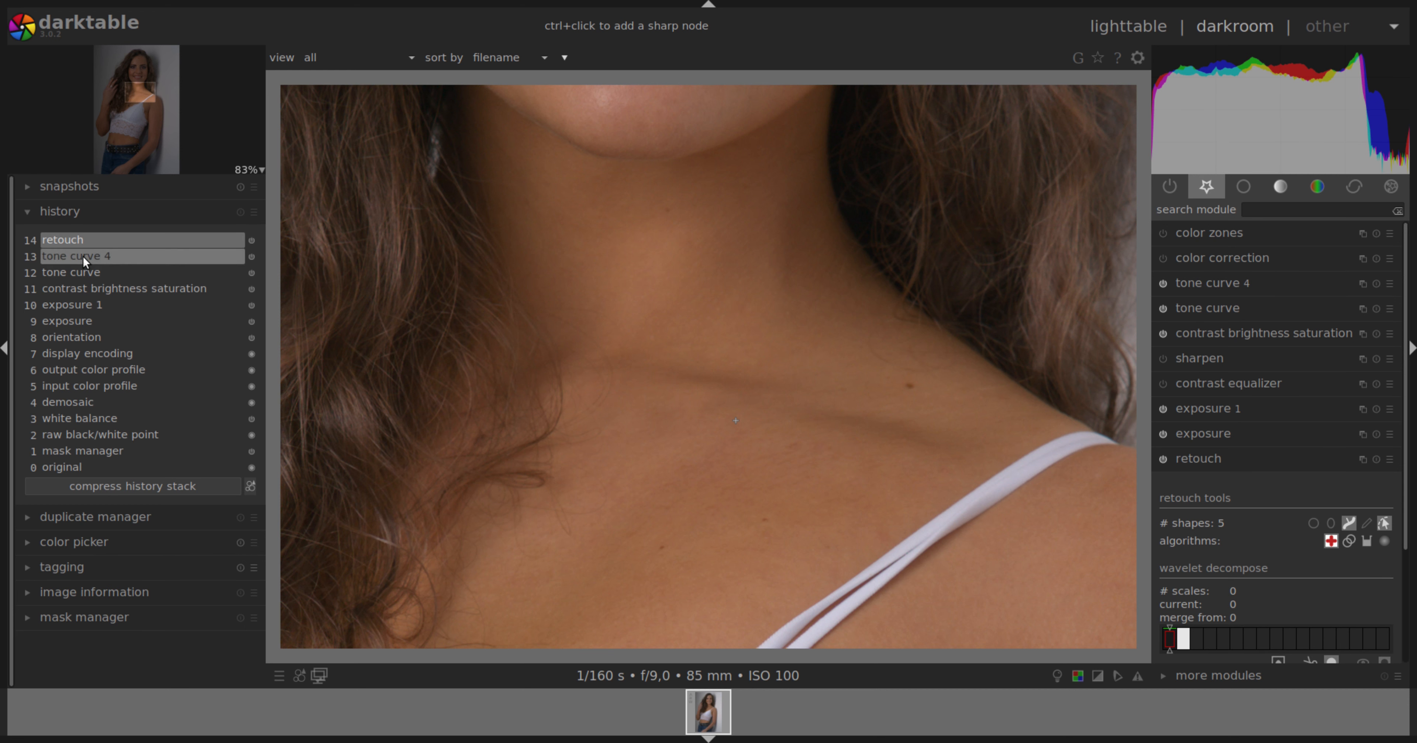
Compare the face at the tone curve 4 history entry with the retouch entry, and return to the whole photo
left_click_drag(133, 79, 136, 67)
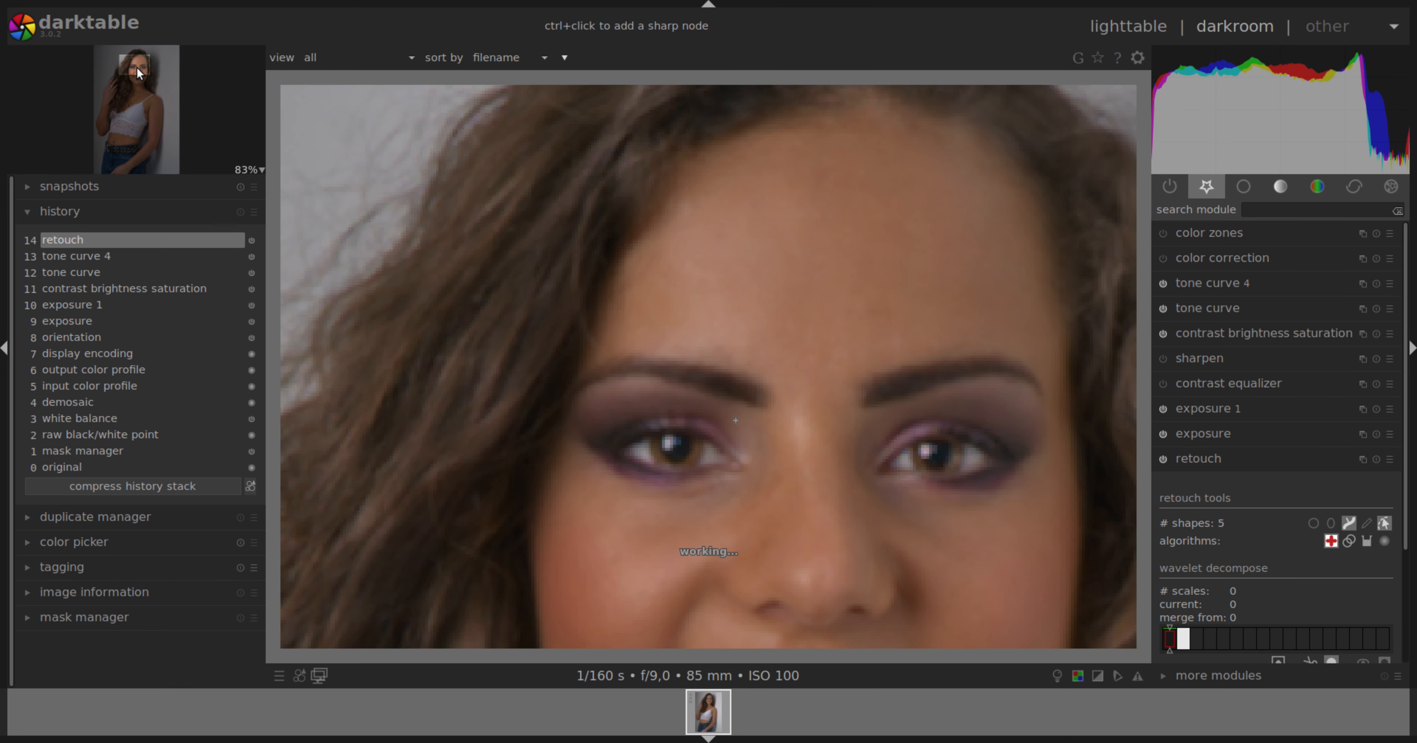
left_click(80, 257)
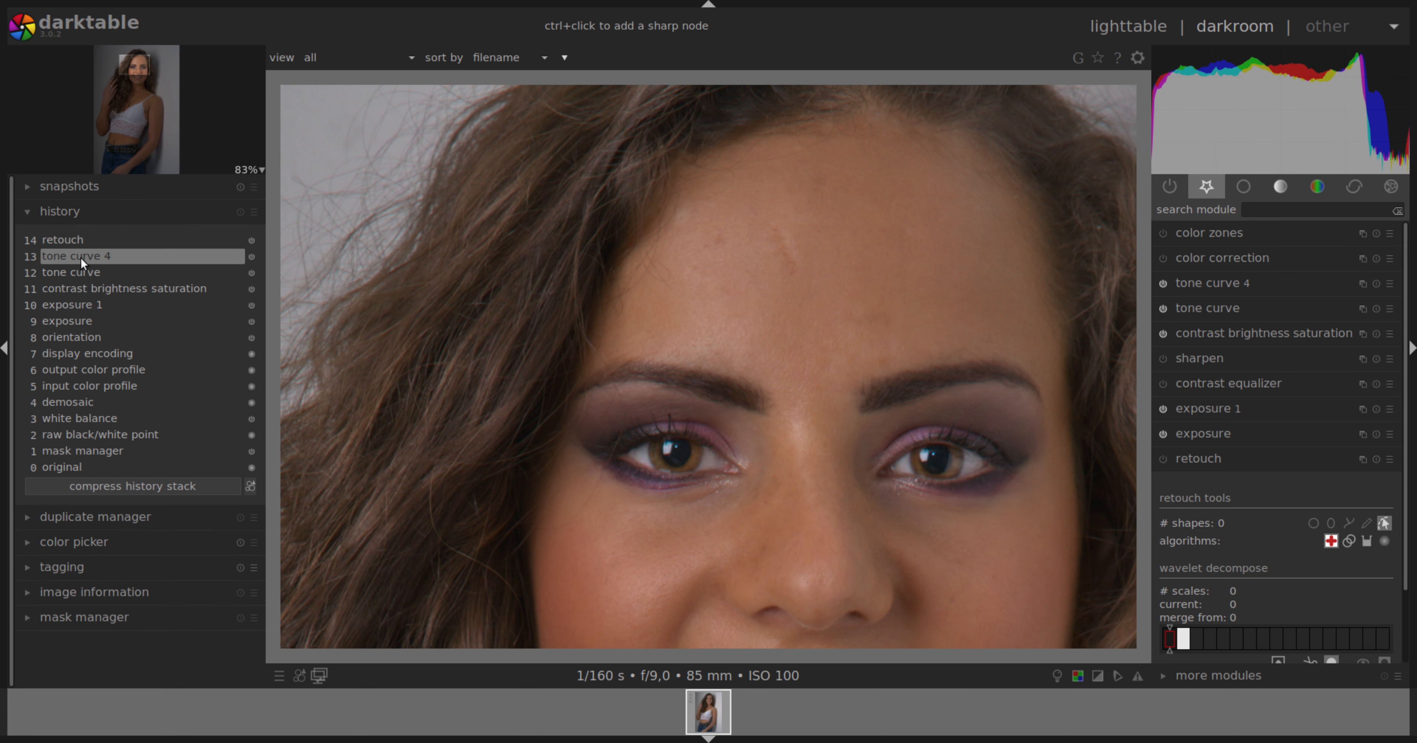
left_click(65, 237)
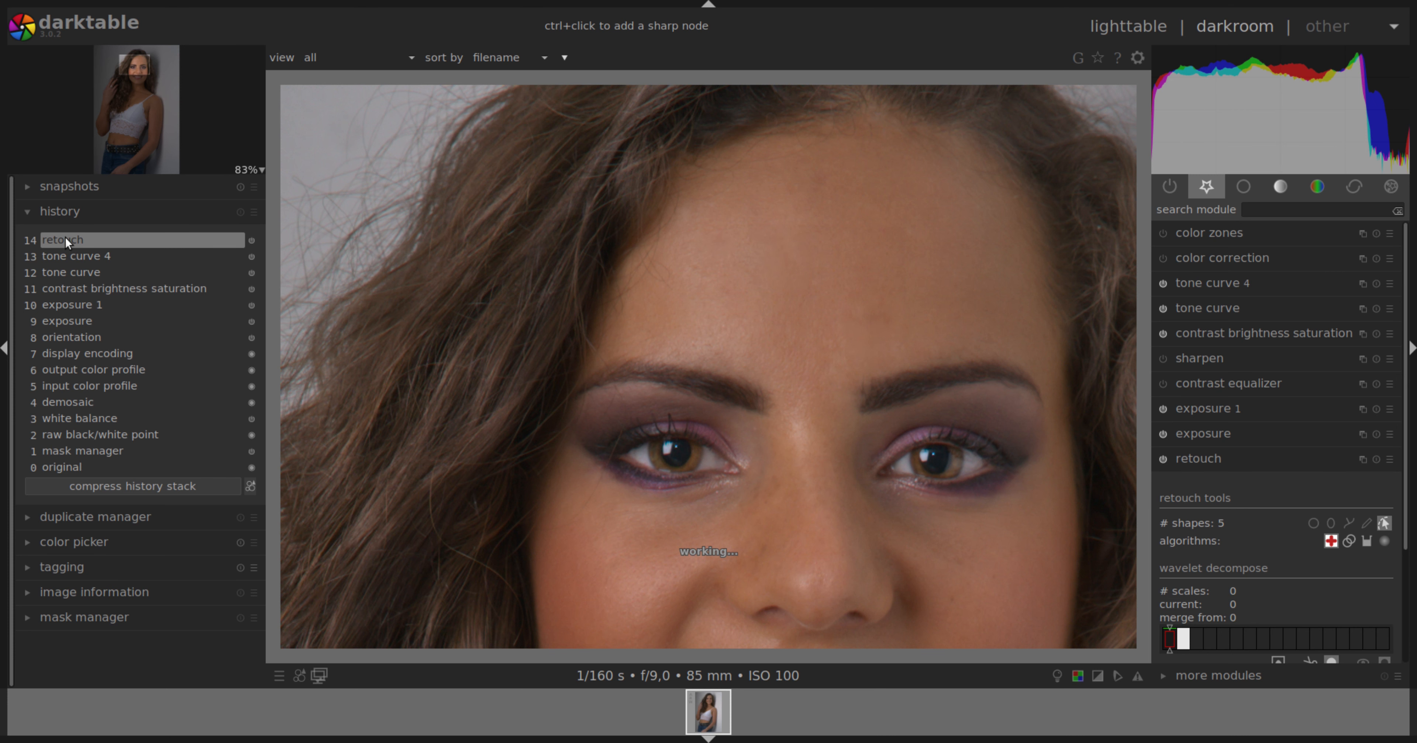
scroll(808, 341, "down", 3)
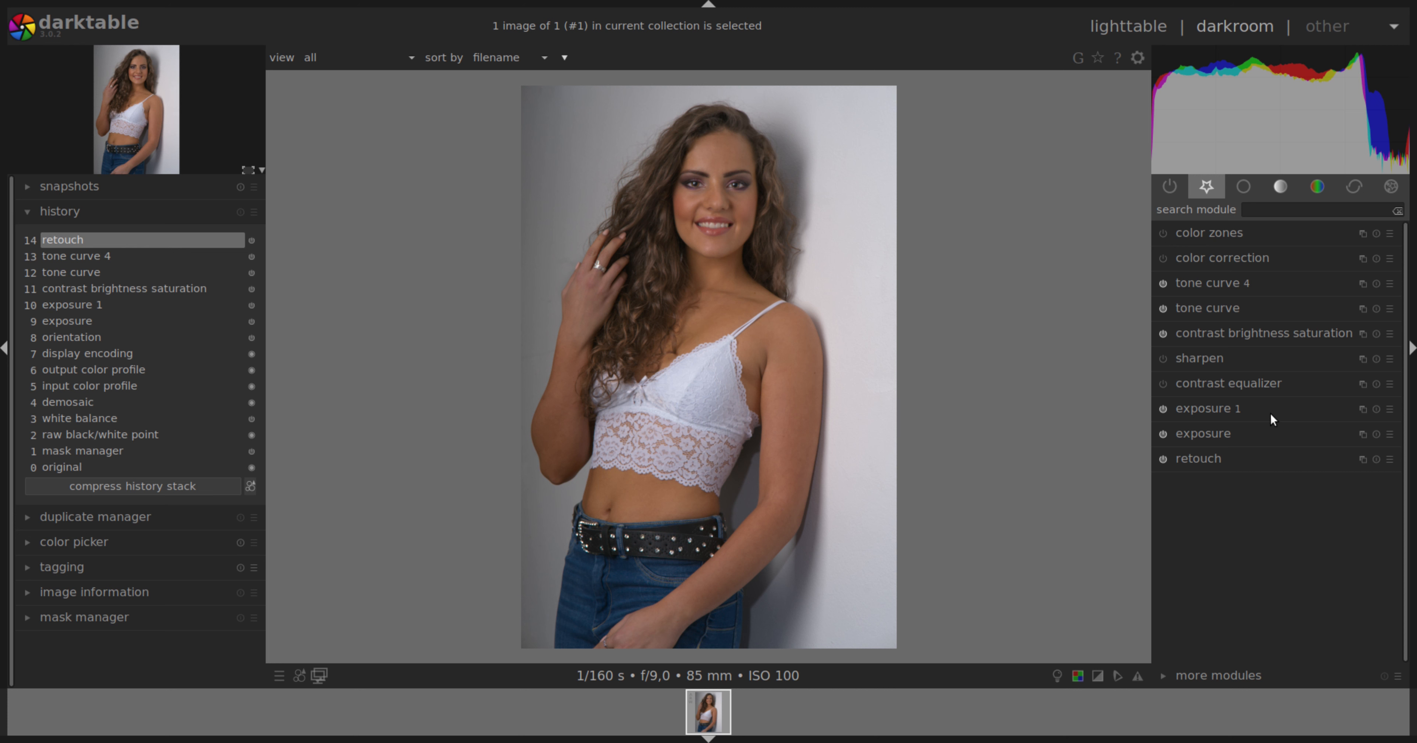
Apply the "my retouch" preset to the contrast equalizer and set its mask blur to 25.7
left_click(1223, 385)
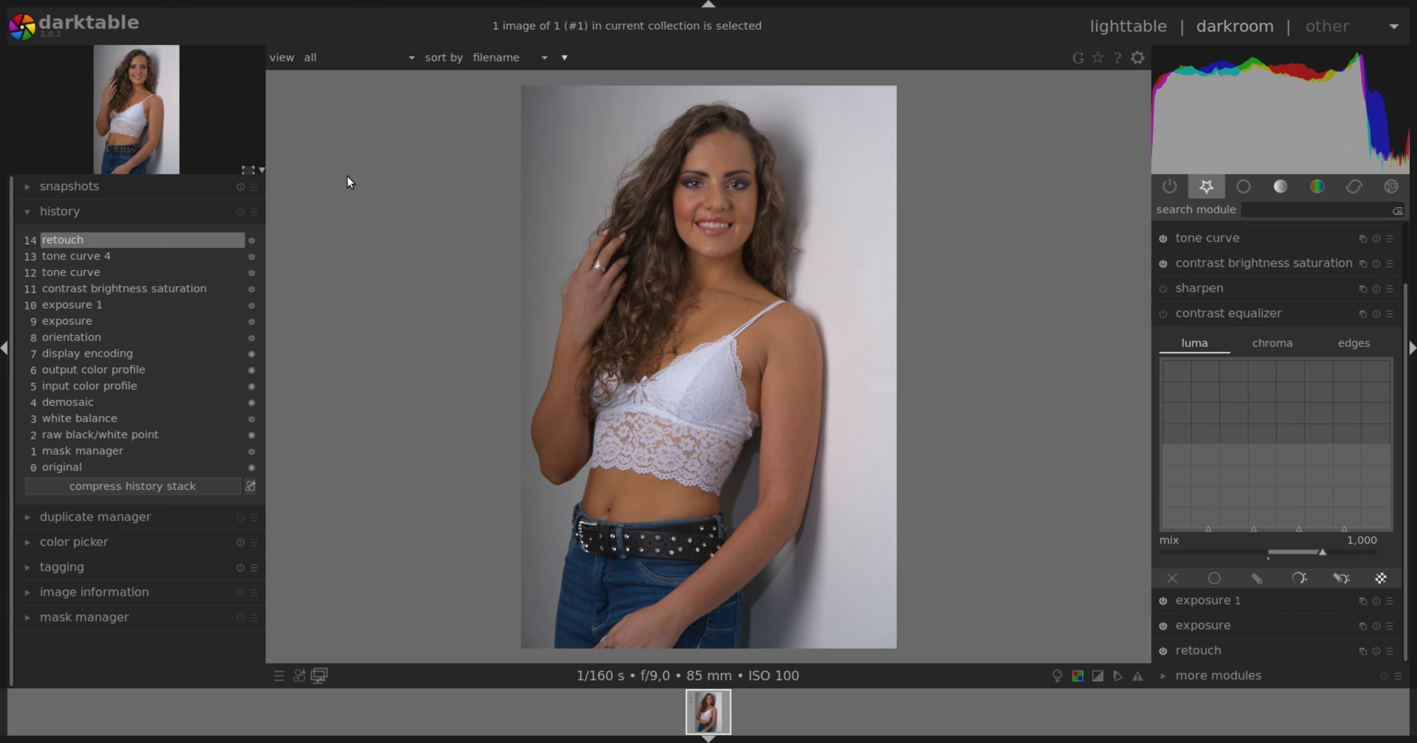
scroll(688, 346, "up", 3)
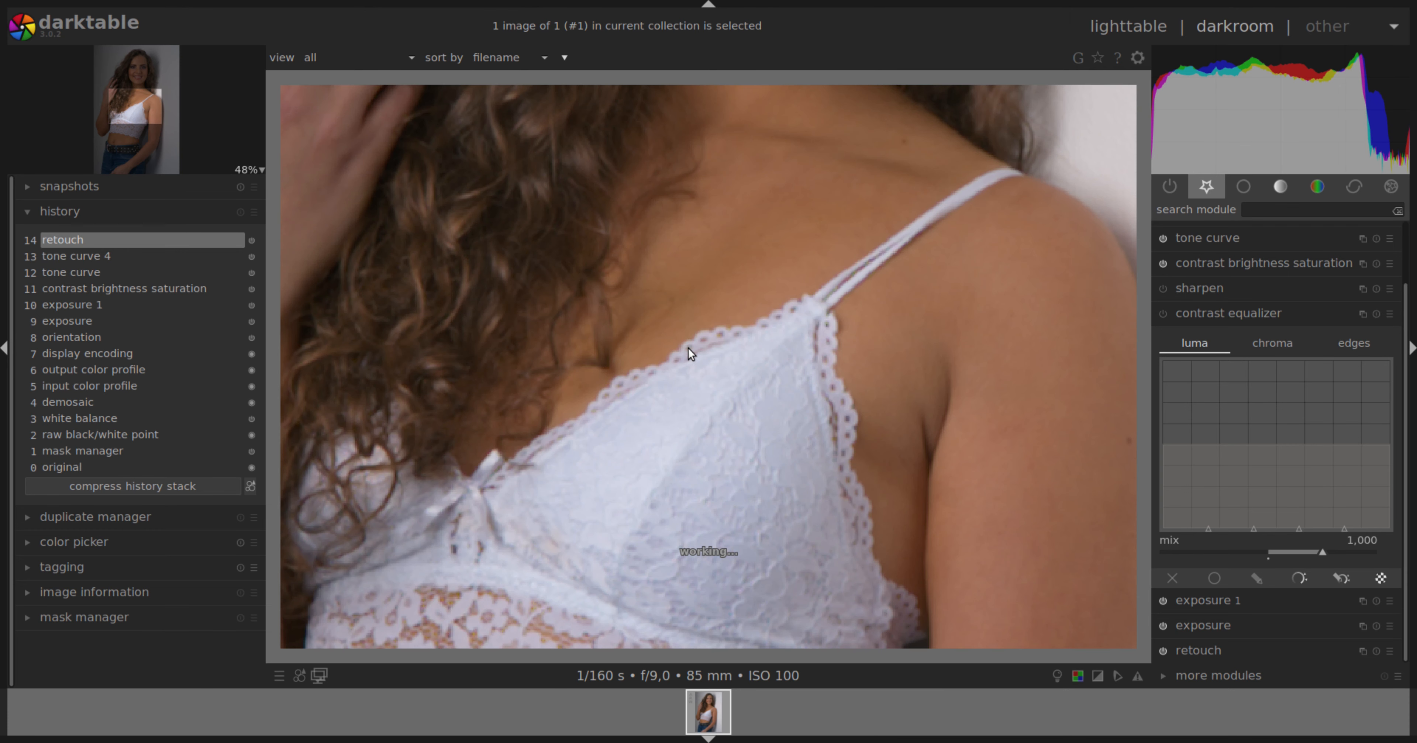
left_click_drag(688, 346, 669, 668)
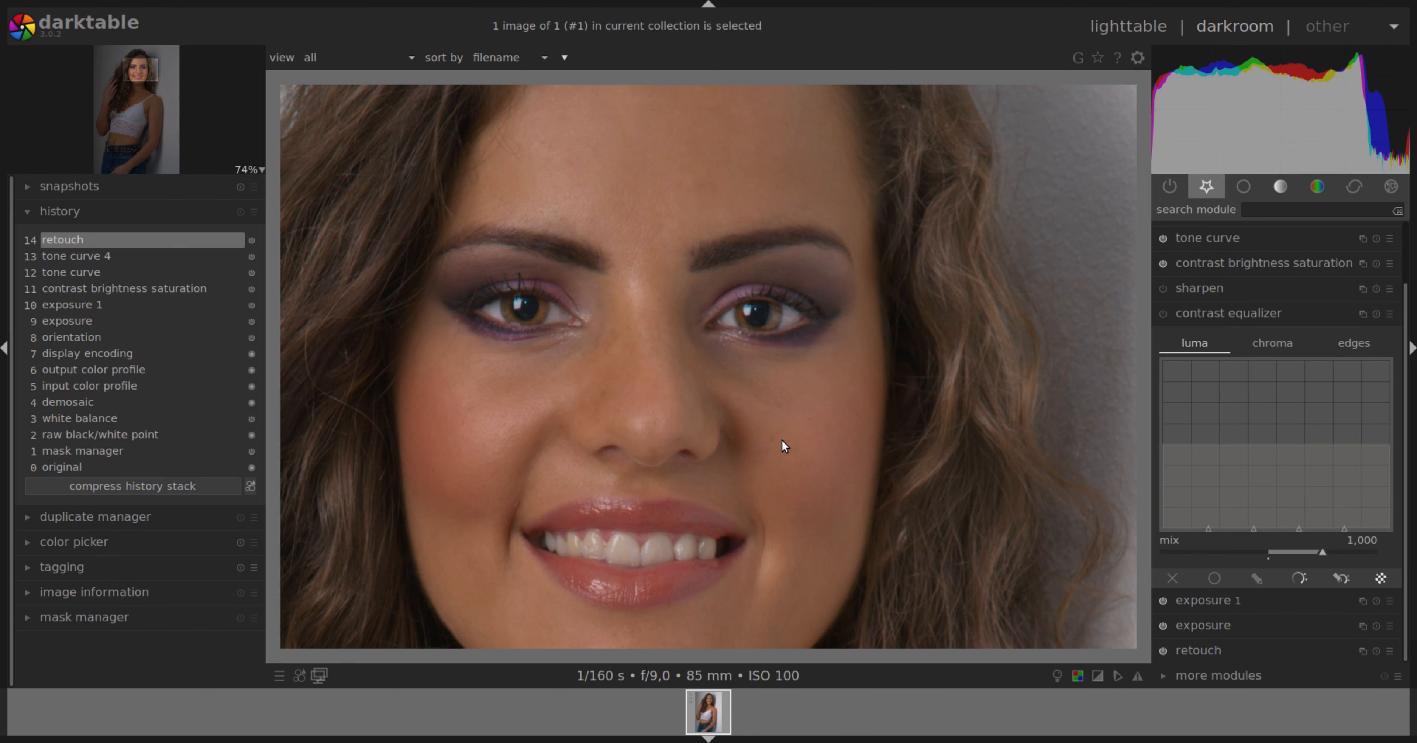
scroll(782, 440, "down", 1)
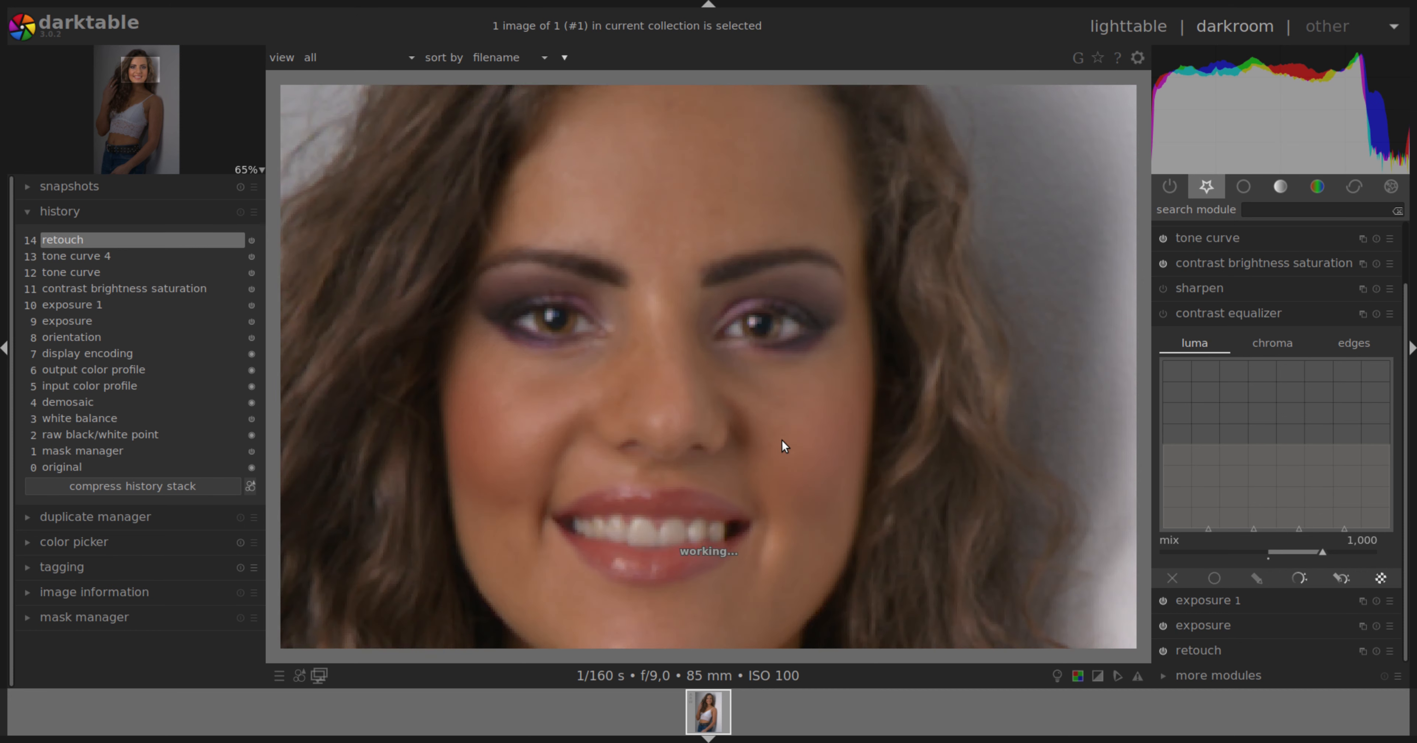
left_click(1388, 315)
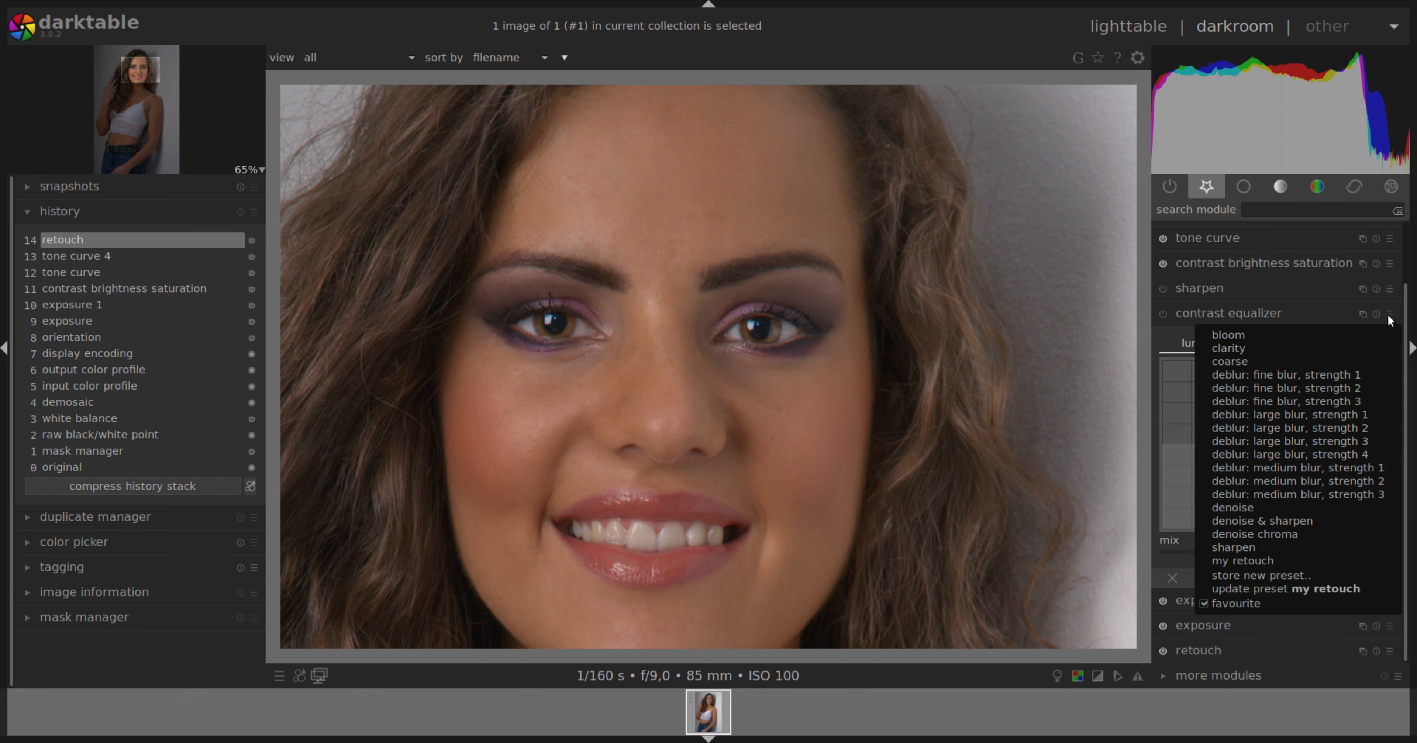
left_click(1254, 560)
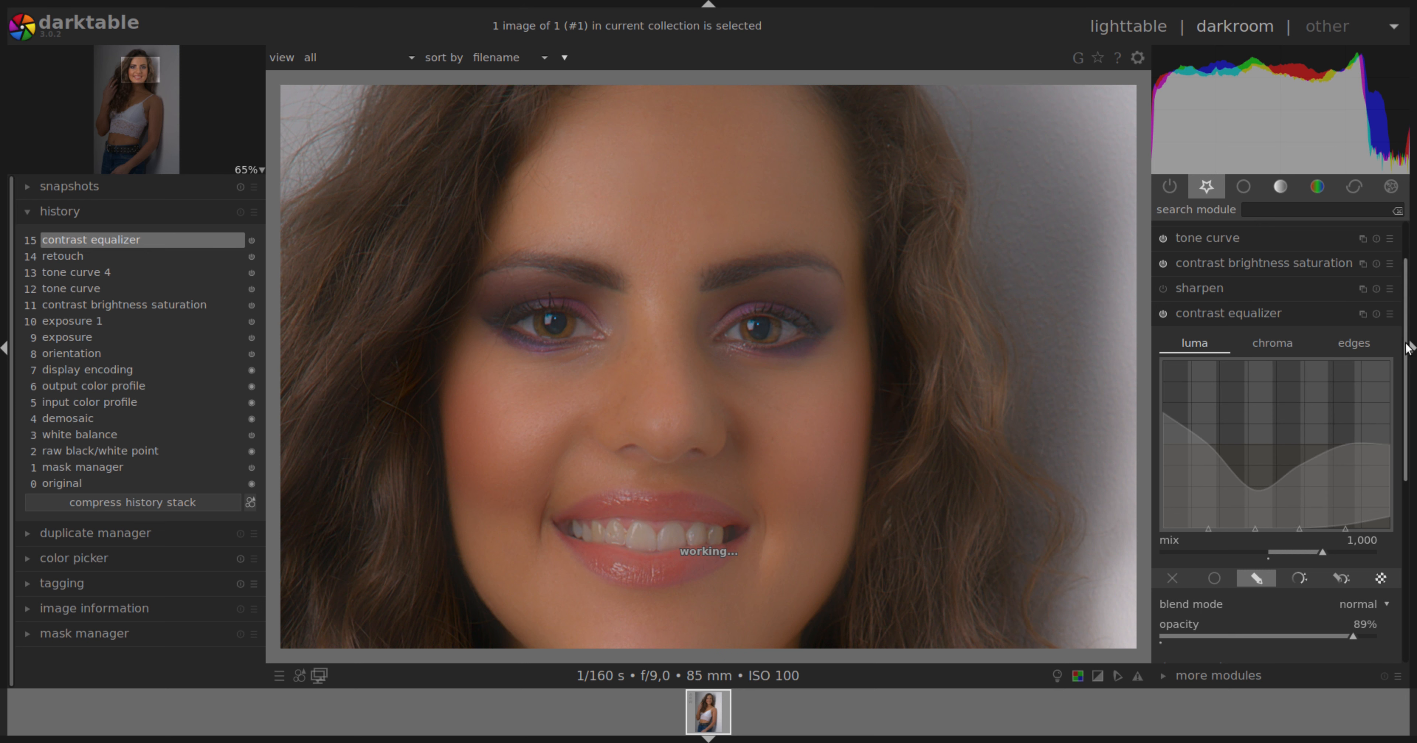
left_click_drag(1410, 348, 1413, 487)
left_click_drag(1160, 595, 1216, 601)
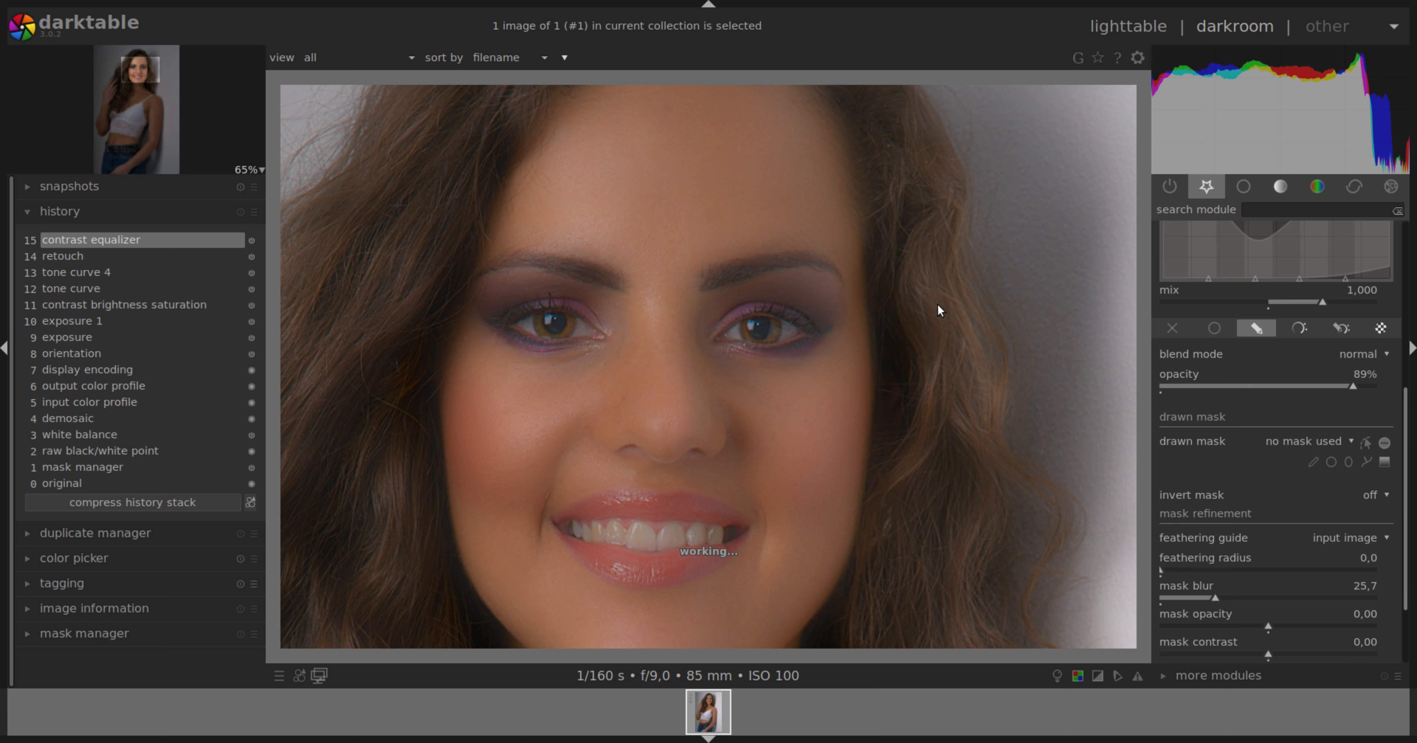
Paint a brush mask over the forehead for the contrast equalizer
left_click(1312, 462)
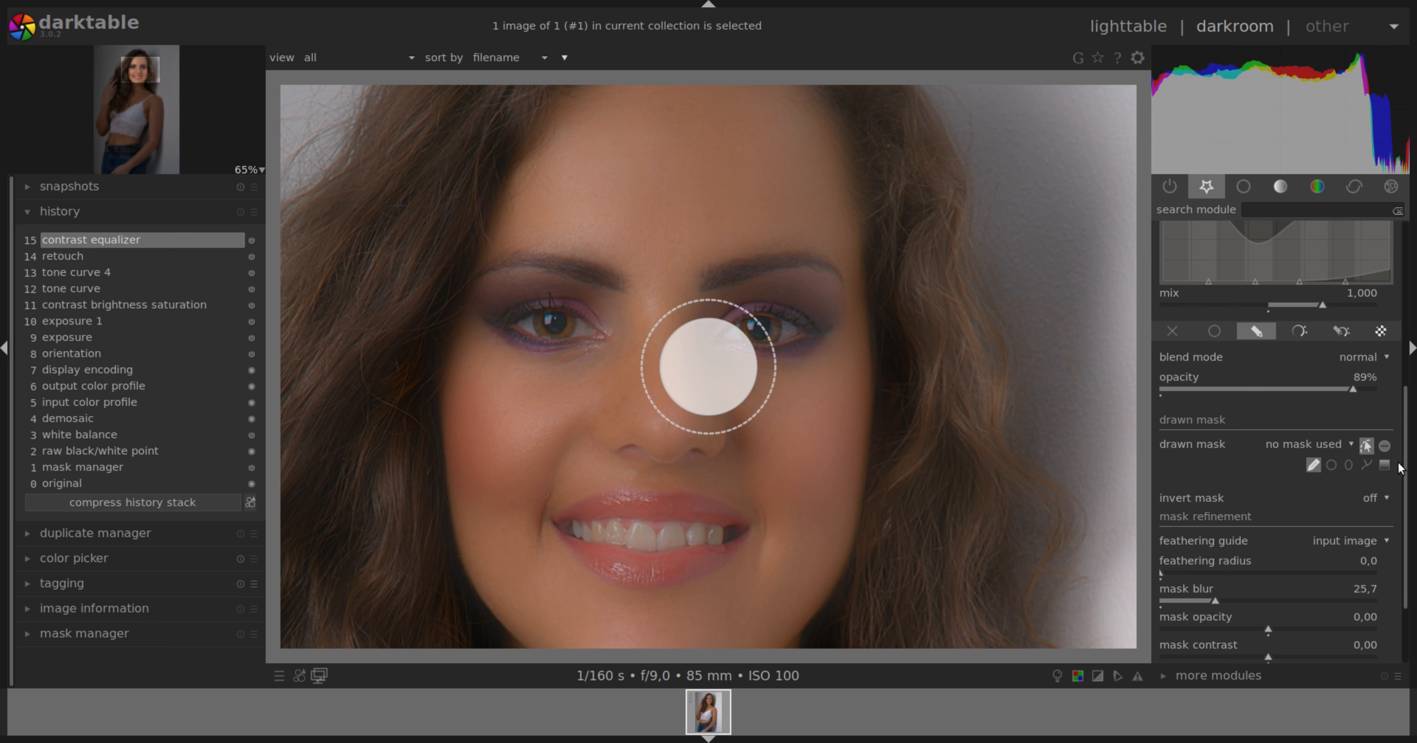
scroll(1404, 451, "up", 1)
scroll(1404, 451, "up", 2)
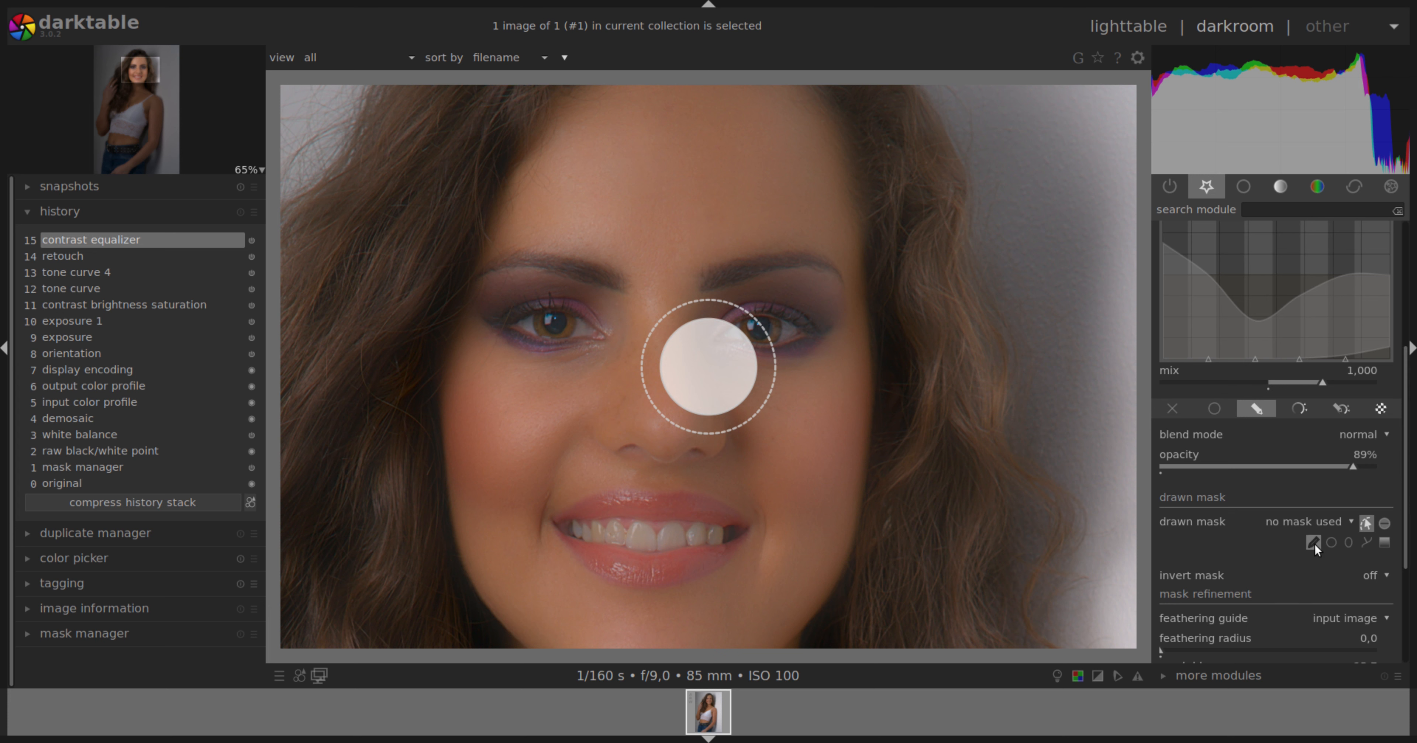
mouse_move(750, 187)
left_mouse_down()
mouse_move(591, 185)
mouse_move(706, 187)
mouse_move(754, 156)
mouse_move(689, 128)
mouse_move(624, 139)
left_mouse_up()
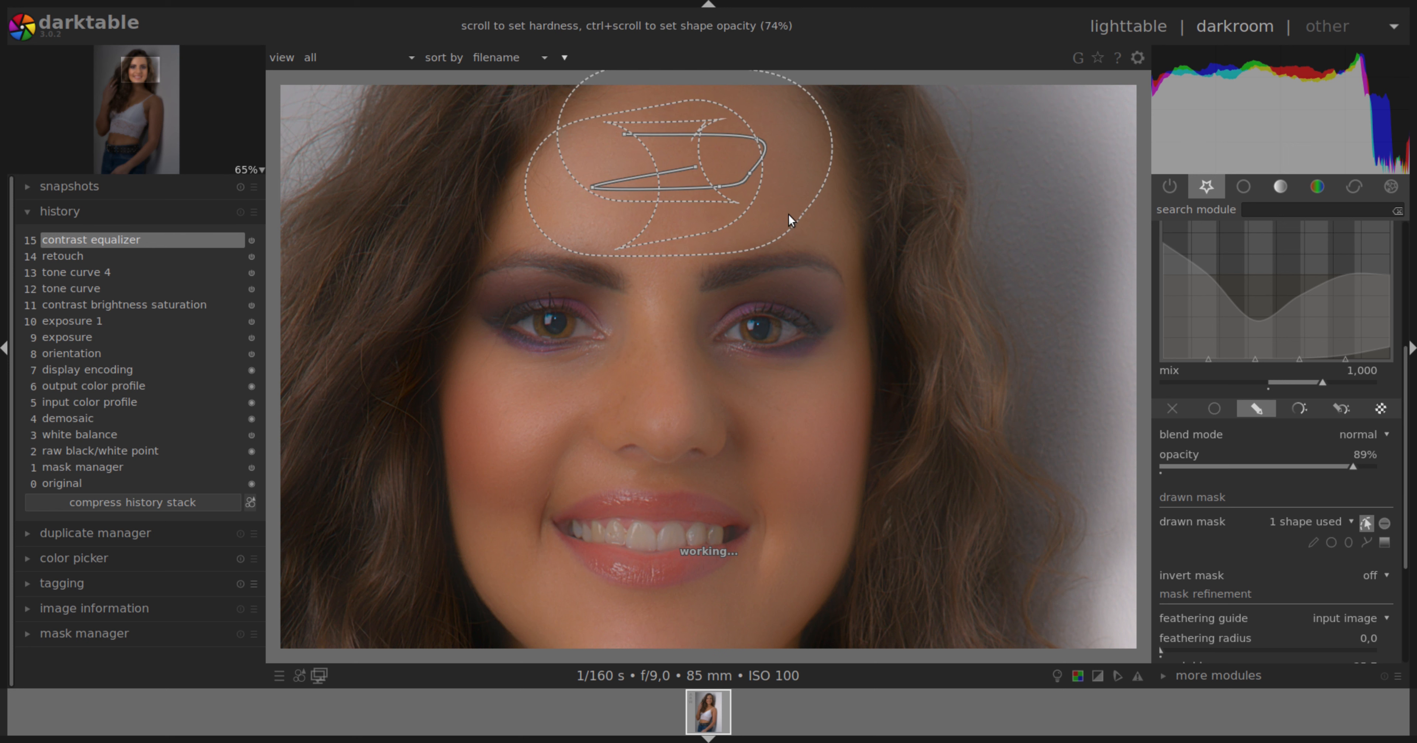
Add the skin under both eyes to the contrast equalizer mask with a smaller brush
left_click(1312, 542)
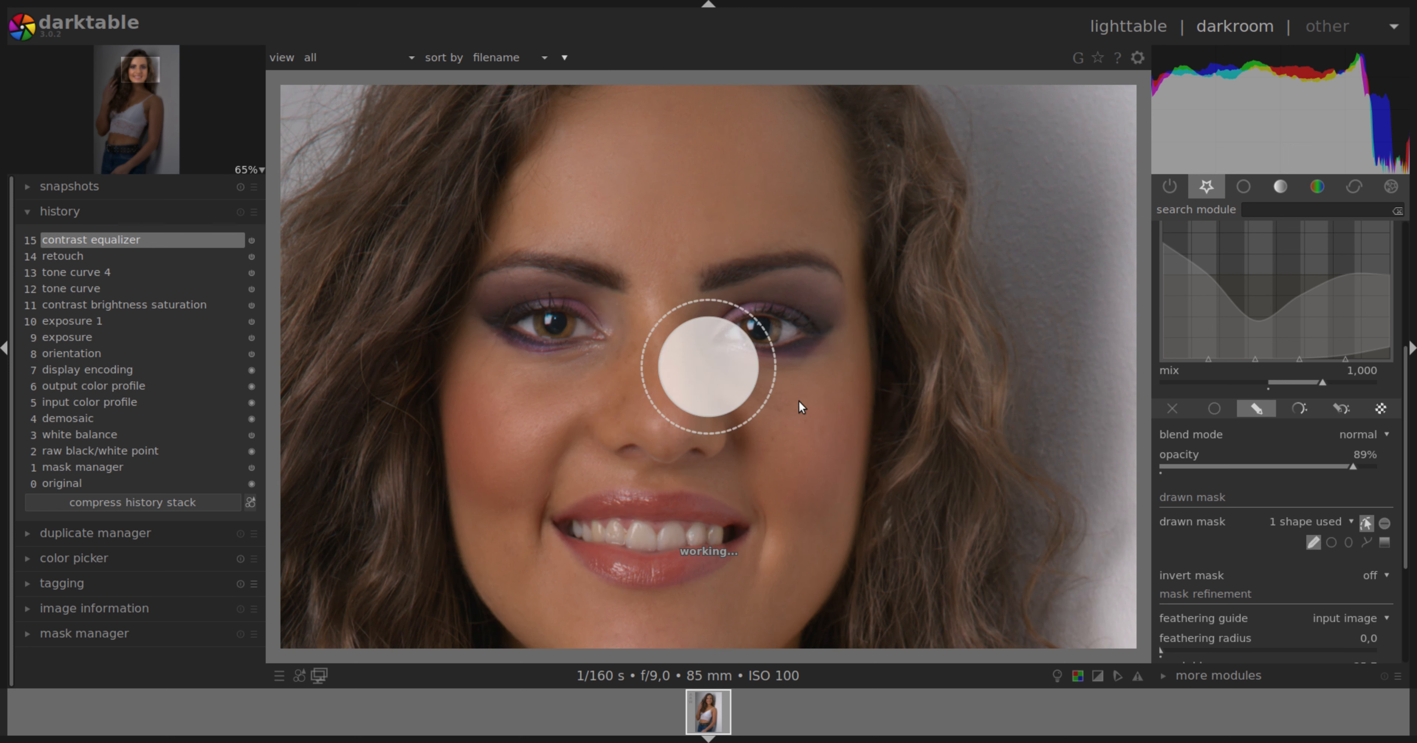
scroll(715, 362, "down", 3)
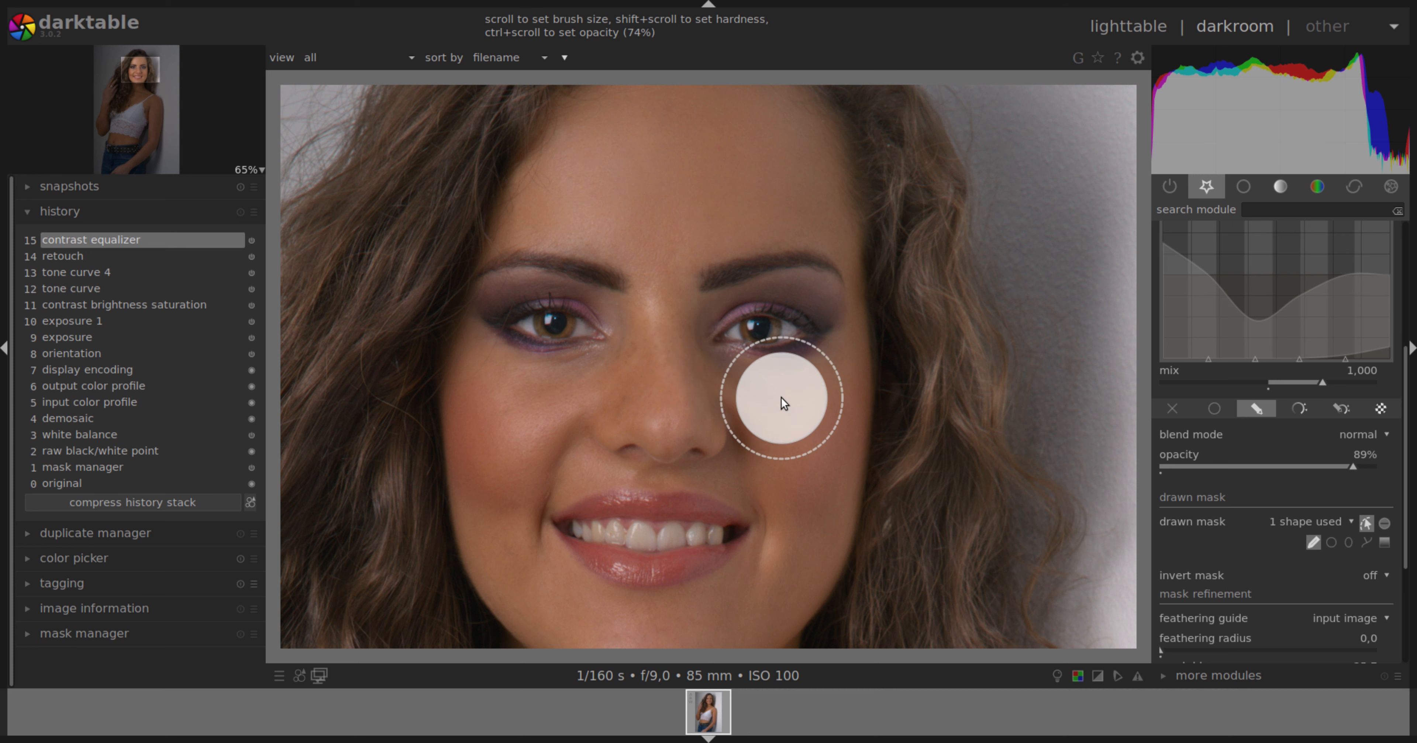
scroll(782, 397, "down", 2)
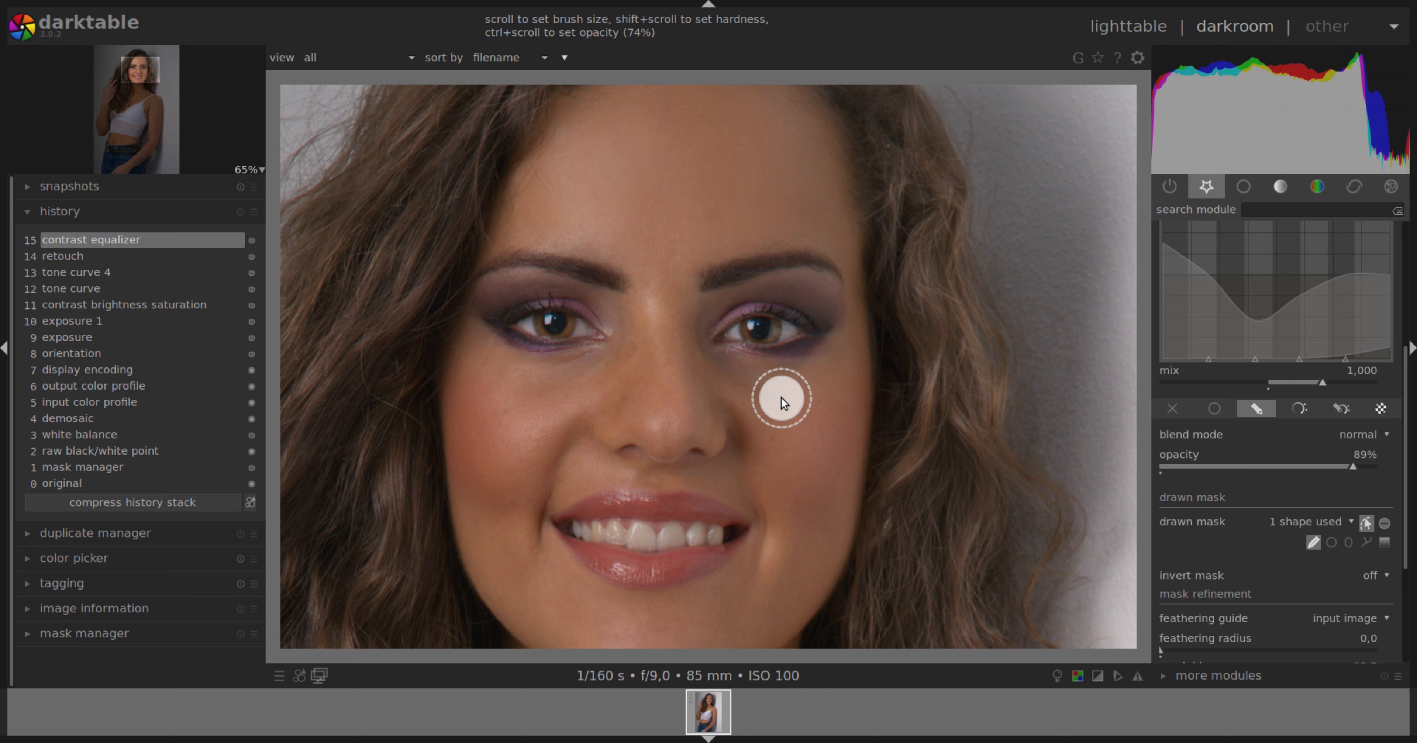
left_click_drag(729, 363, 824, 356)
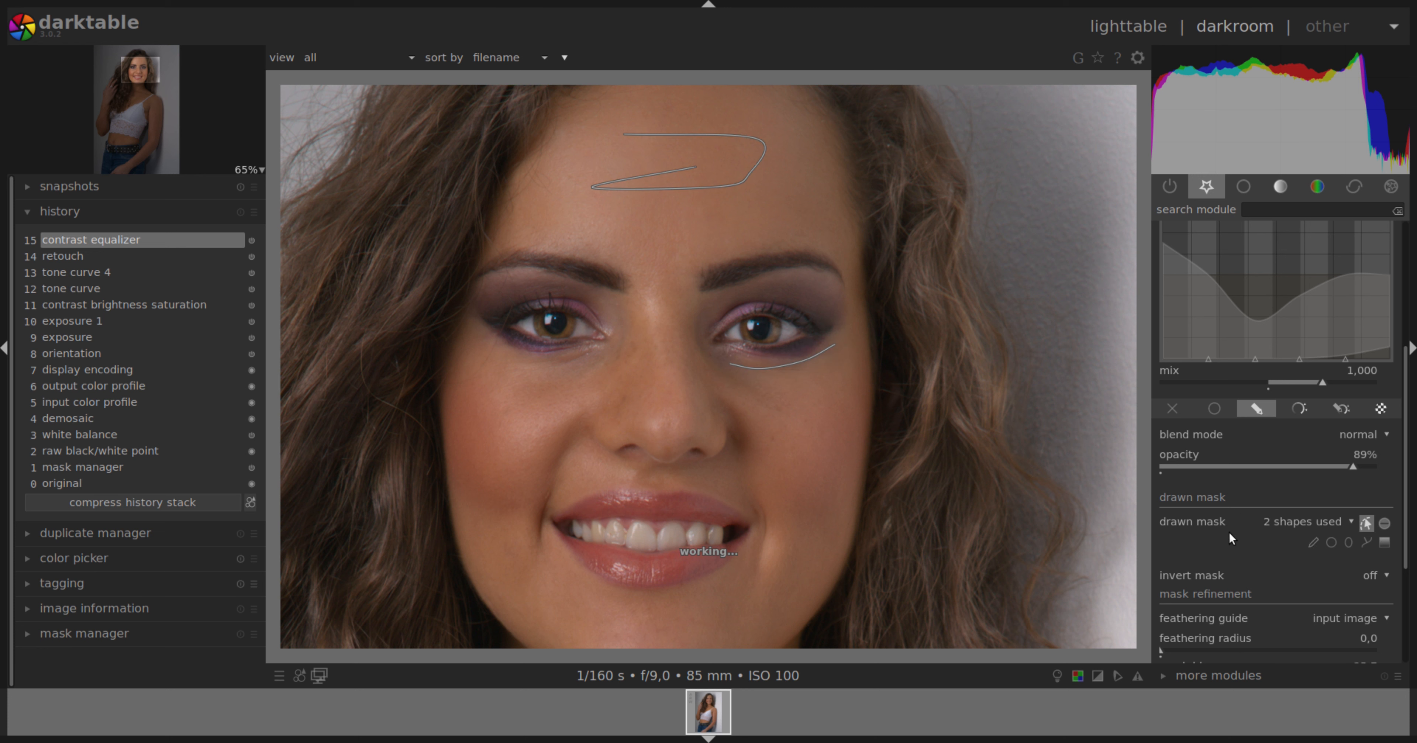
left_click(1314, 542)
mouse_move(500, 356)
left_mouse_down()
mouse_move(555, 371)
mouse_move(595, 352)
left_mouse_up()
Add the bridge of the nose and the cheek fold beside the nose and mouth to the mask with a slightly larger brush
left_click(1314, 542)
scroll(503, 440, "up", 4)
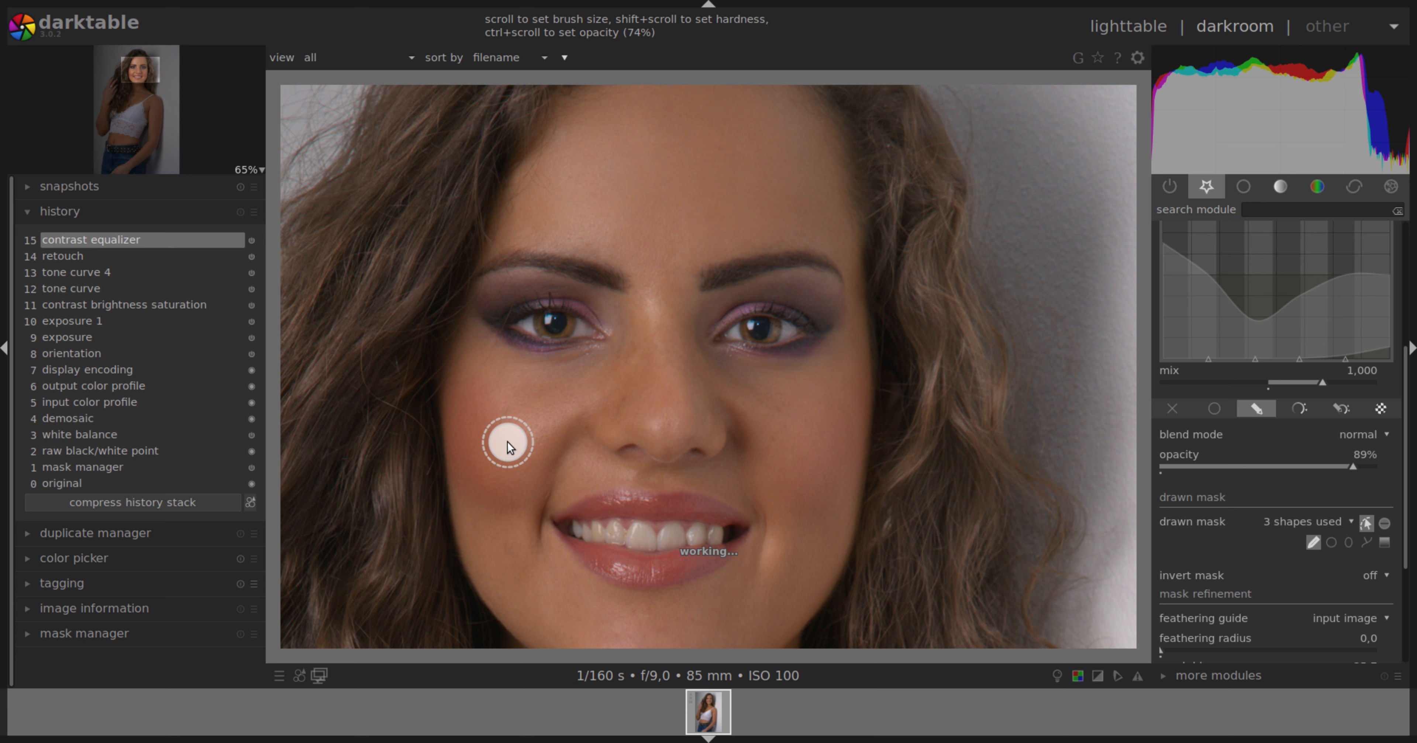
left_click_drag(661, 300, 673, 418)
left_click(1309, 543)
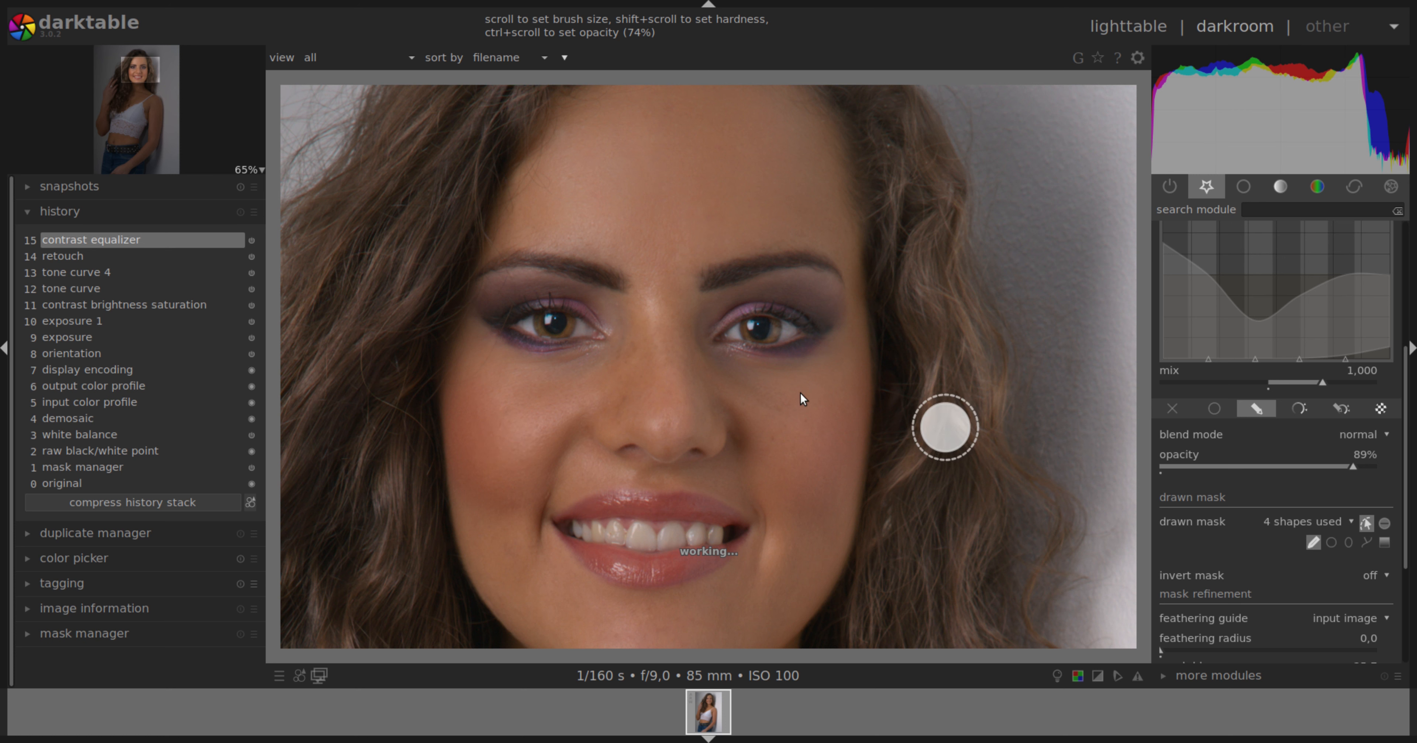
mouse_move(733, 381)
left_mouse_down()
mouse_move(797, 496)
mouse_move(805, 543)
left_mouse_up()
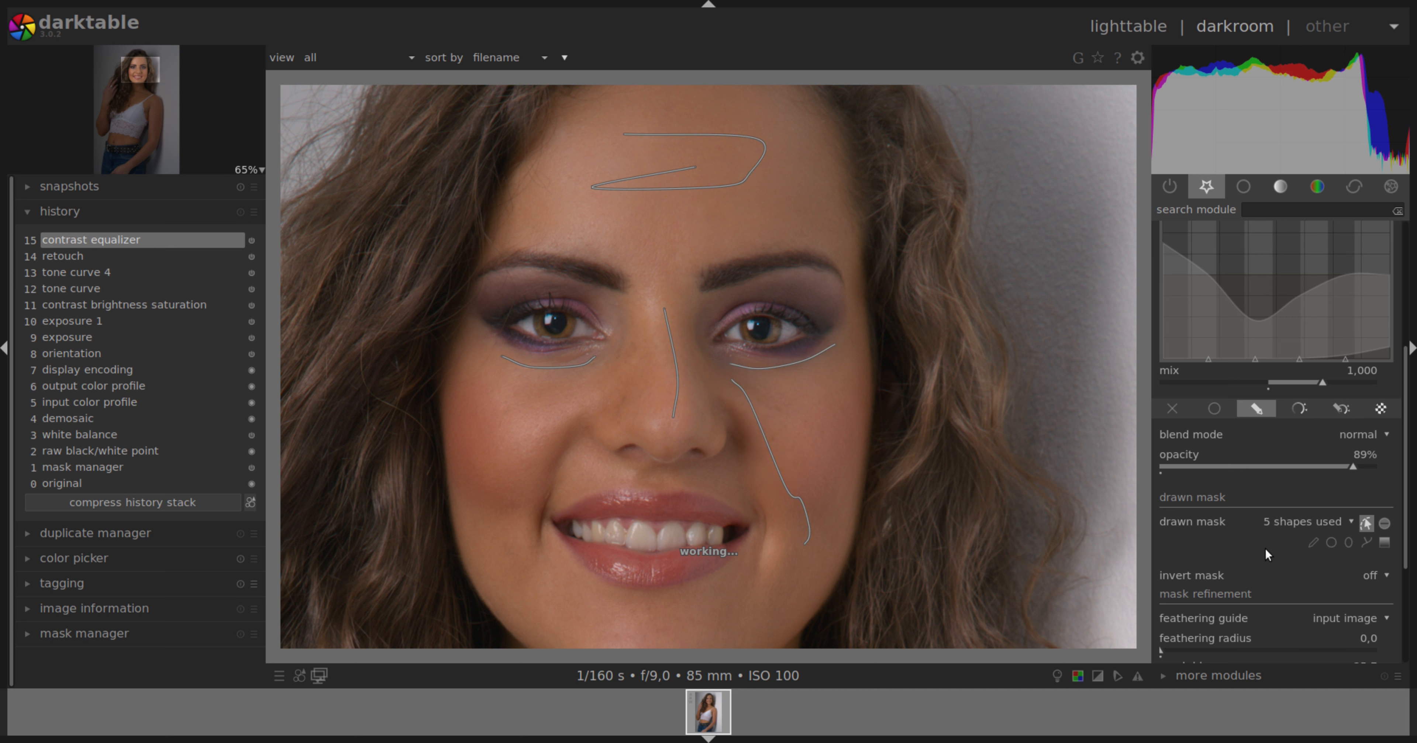
Brush the mask over the skin beneath the inner corner of one eye and above both sides of the upper lip
left_click(1315, 543)
left_click_drag(605, 368, 575, 376)
left_click(1313, 542)
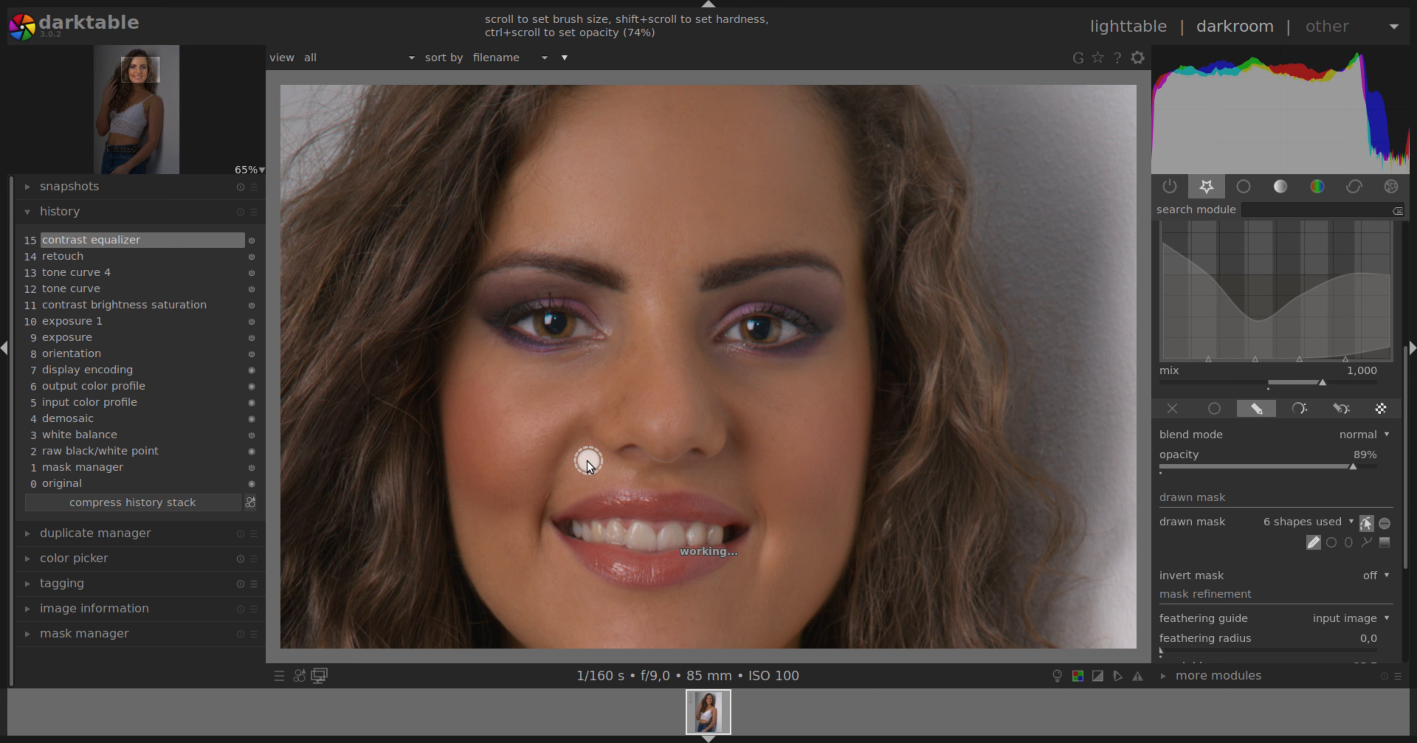
mouse_move(583, 470)
left_mouse_down()
mouse_move(615, 473)
mouse_move(565, 480)
left_mouse_up()
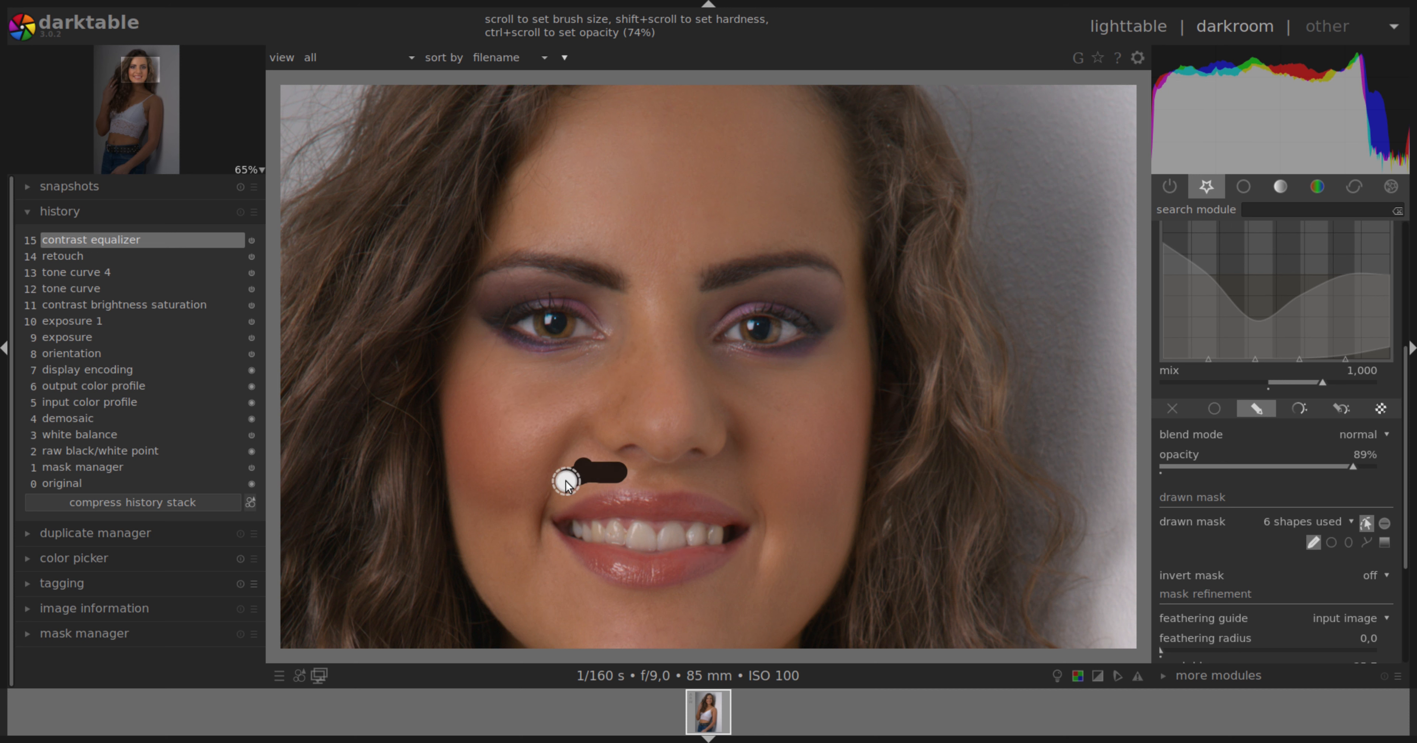
left_click(1313, 542)
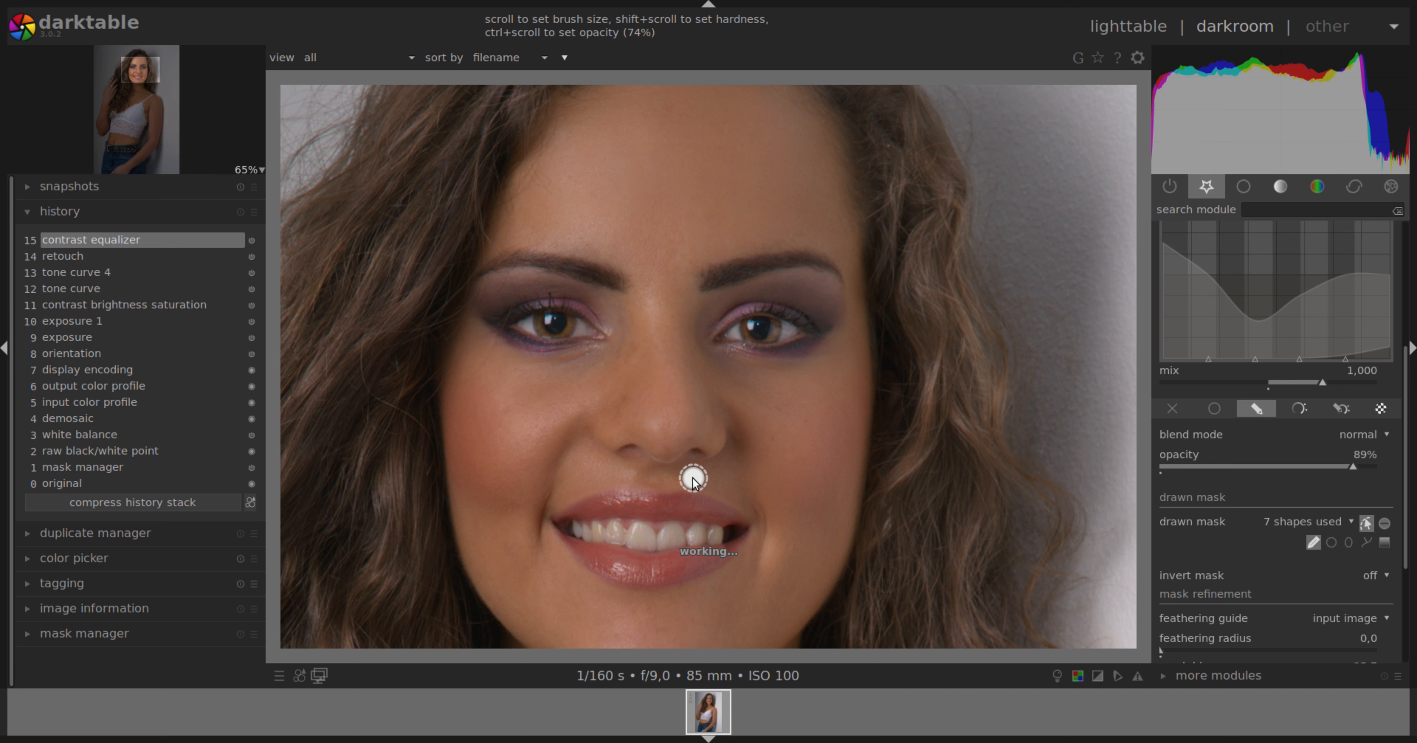
left_click_drag(691, 475, 745, 492)
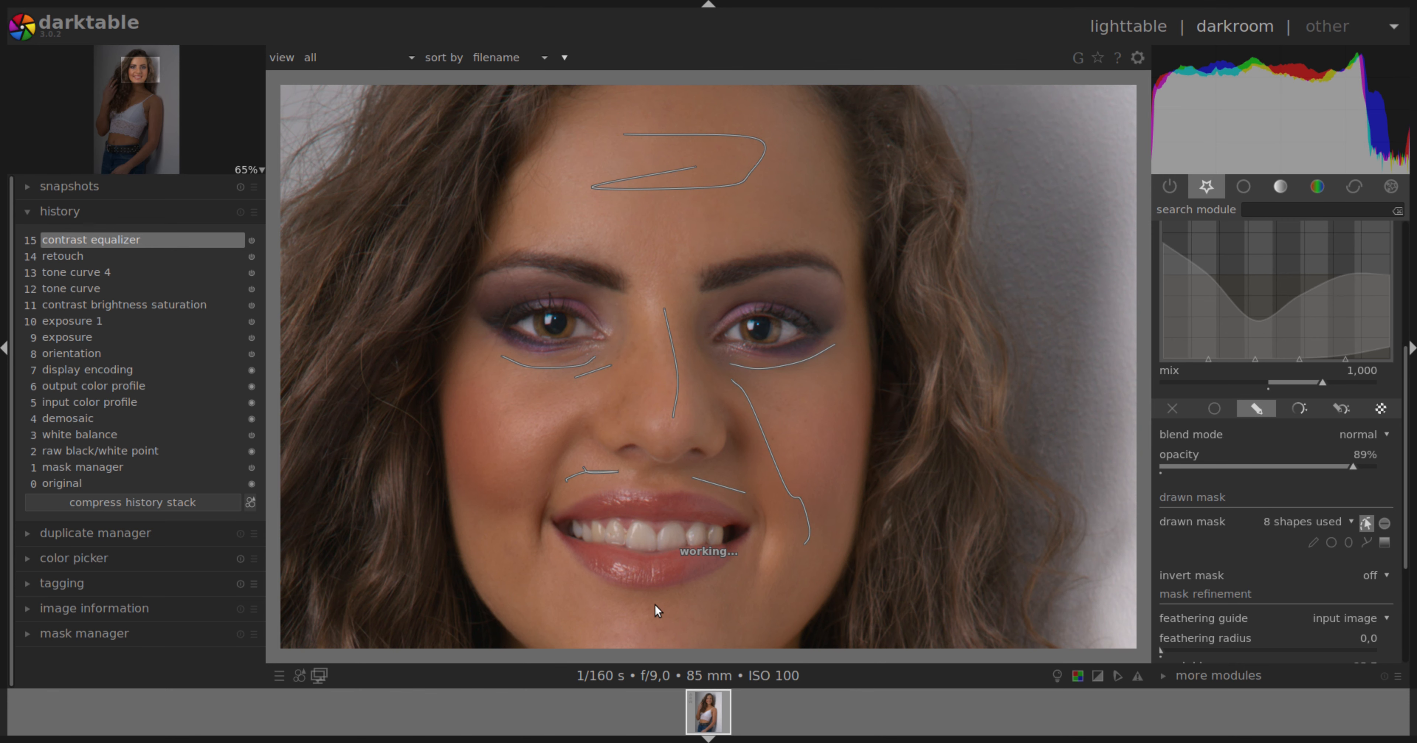
Extend the contrast equalizer mask over the lower cheek and chin with a long brush stroke
scroll(663, 604, "down", 3)
left_click(1313, 542)
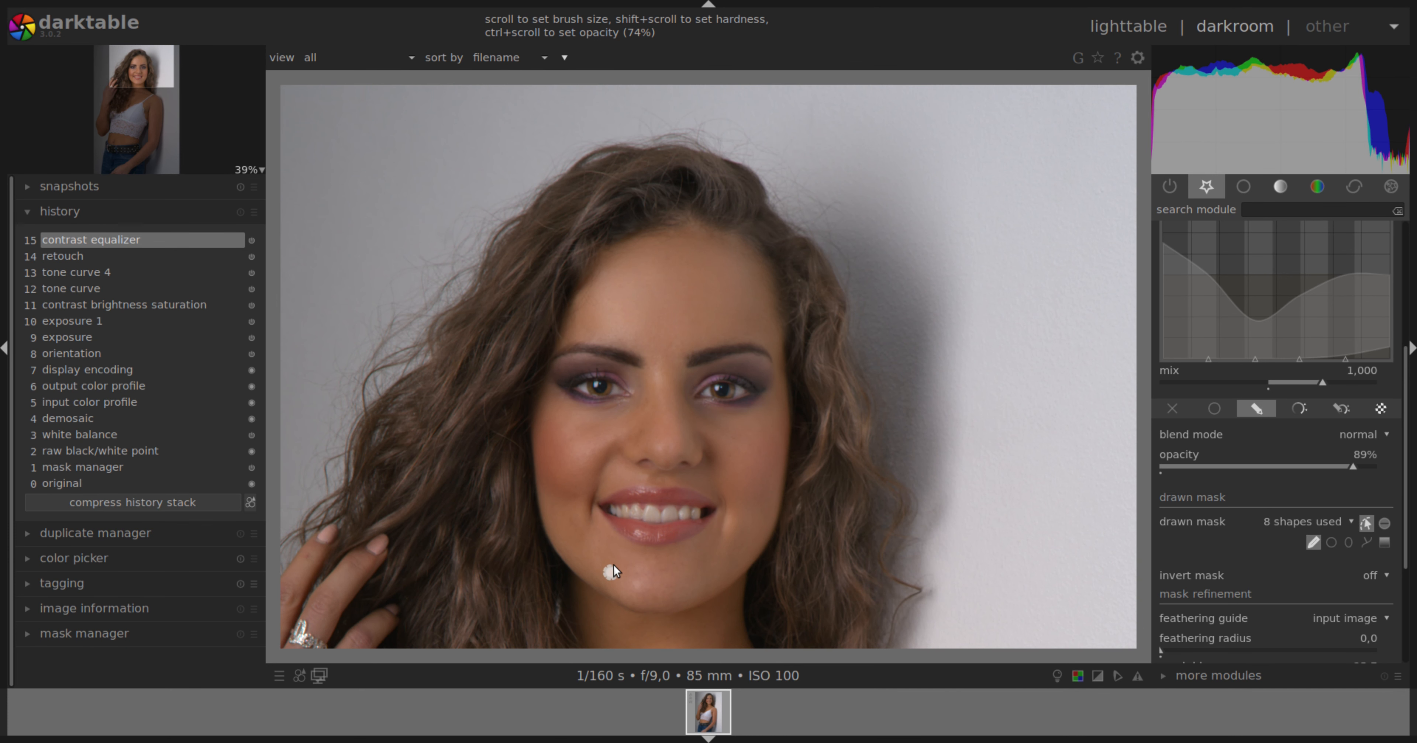
mouse_move(570, 510)
left_mouse_down()
mouse_move(680, 585)
mouse_move(737, 567)
left_mouse_up()
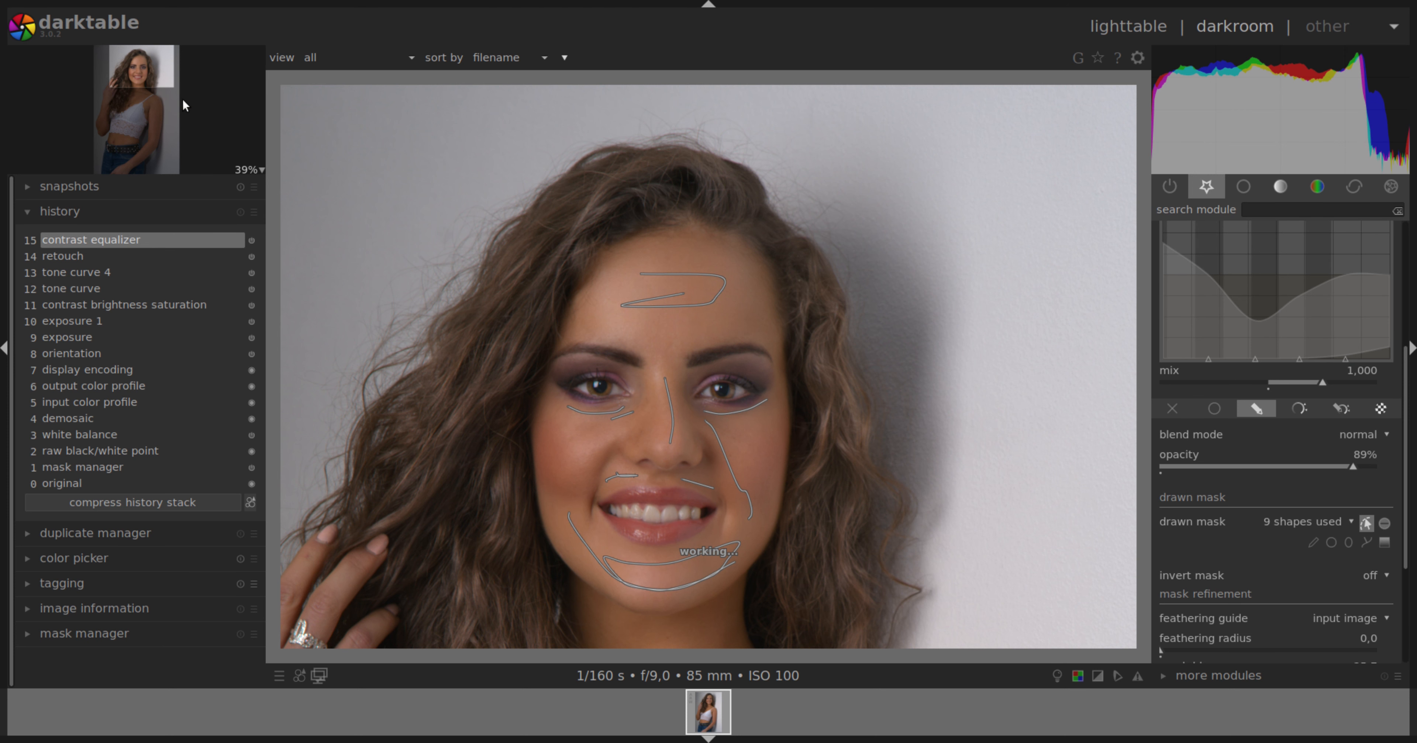
Add the straight arm, from shoulder to hand, to the contrast equalizer mask with one long stroke of a larger brush
left_click(141, 97)
left_click_drag(141, 98, 158, 136)
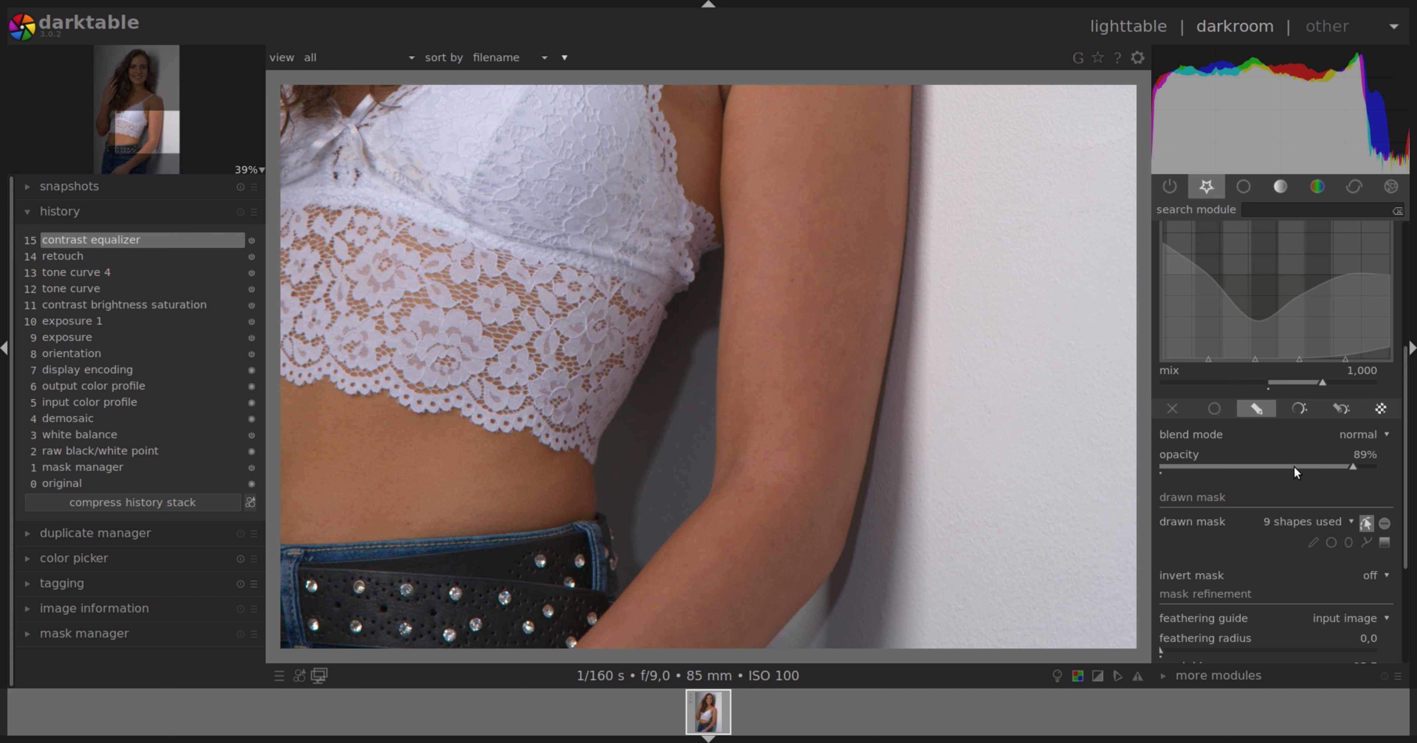
scroll(548, 266, "up", 1)
scroll(547, 266, "down", 2)
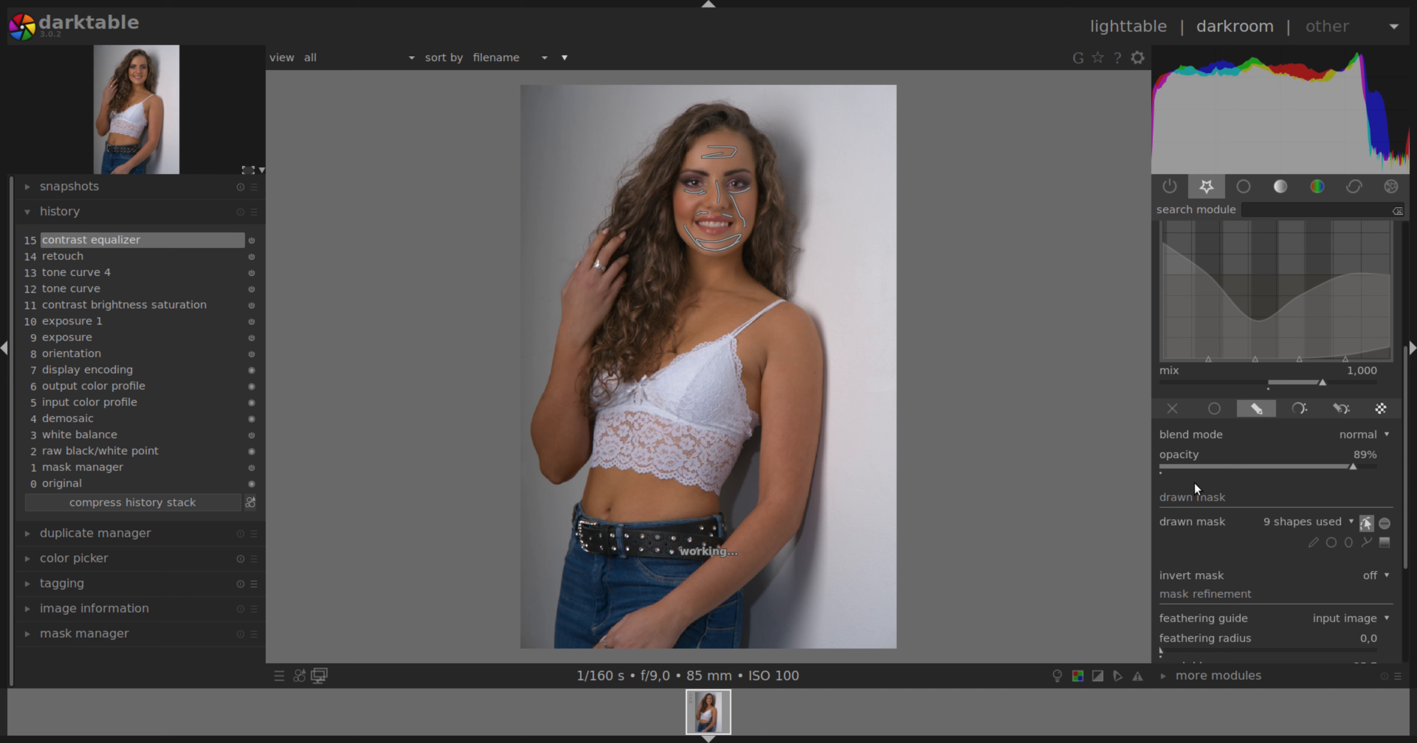
left_click(1313, 542)
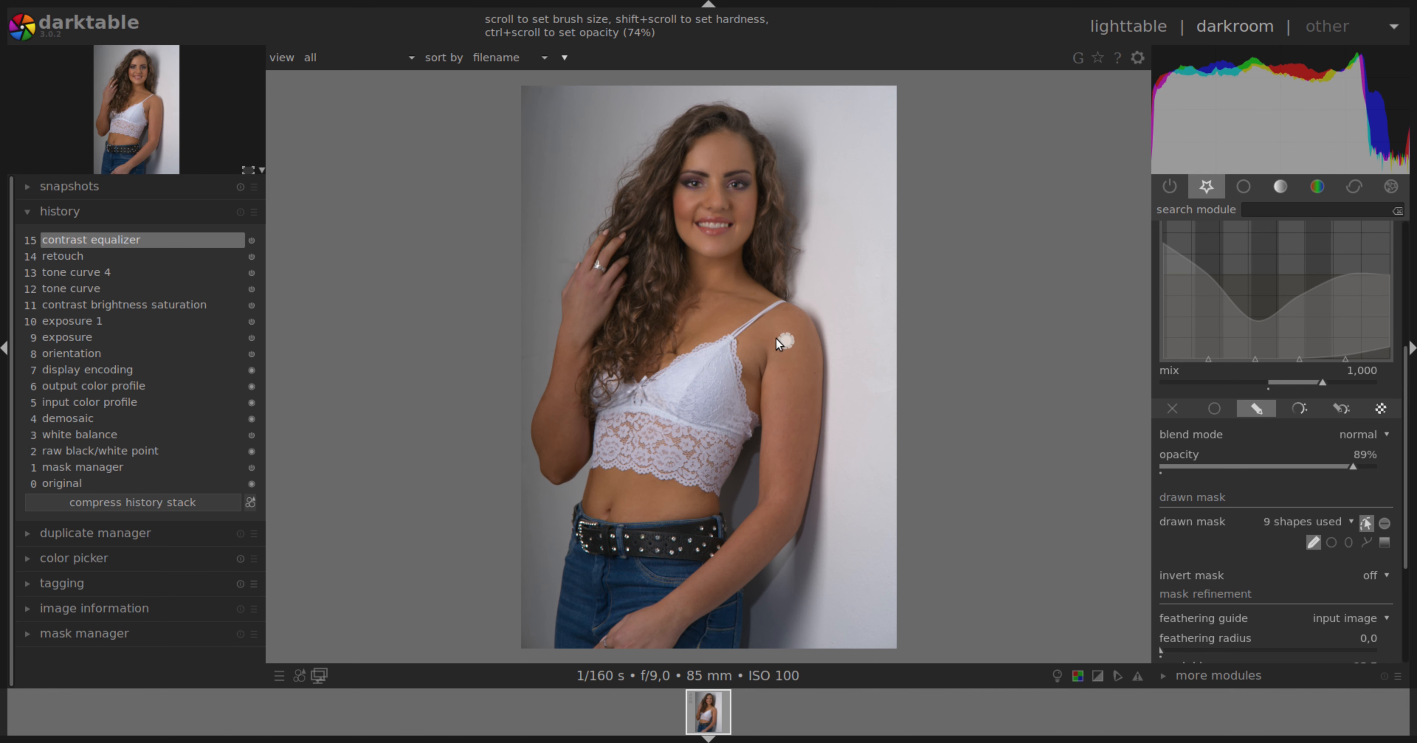
scroll(776, 340, "up", 8)
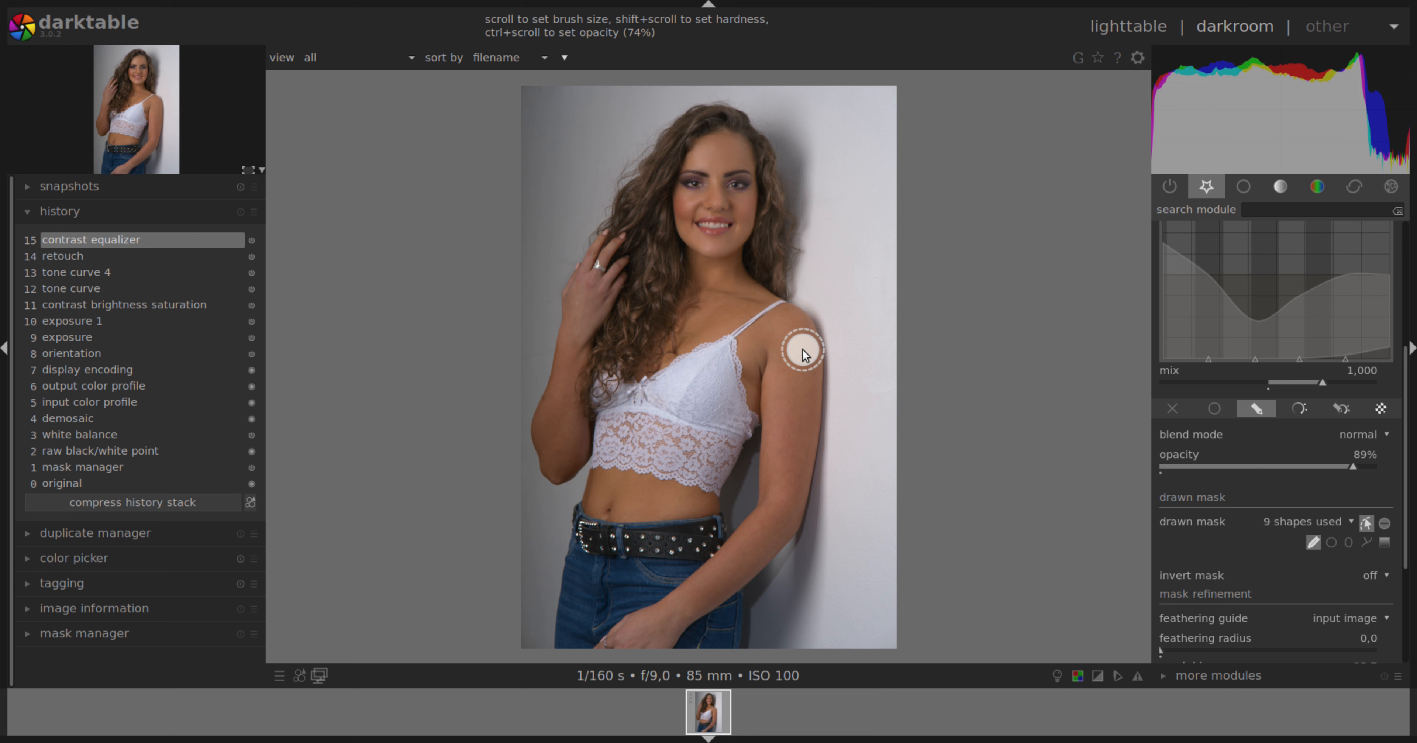
mouse_move(790, 357)
left_mouse_down()
mouse_move(788, 486)
mouse_move(769, 524)
mouse_move(701, 603)
mouse_move(638, 645)
left_mouse_up()
Brush the mask over the raised hand and forearm and over the bare belly above the belt
left_click(1314, 544)
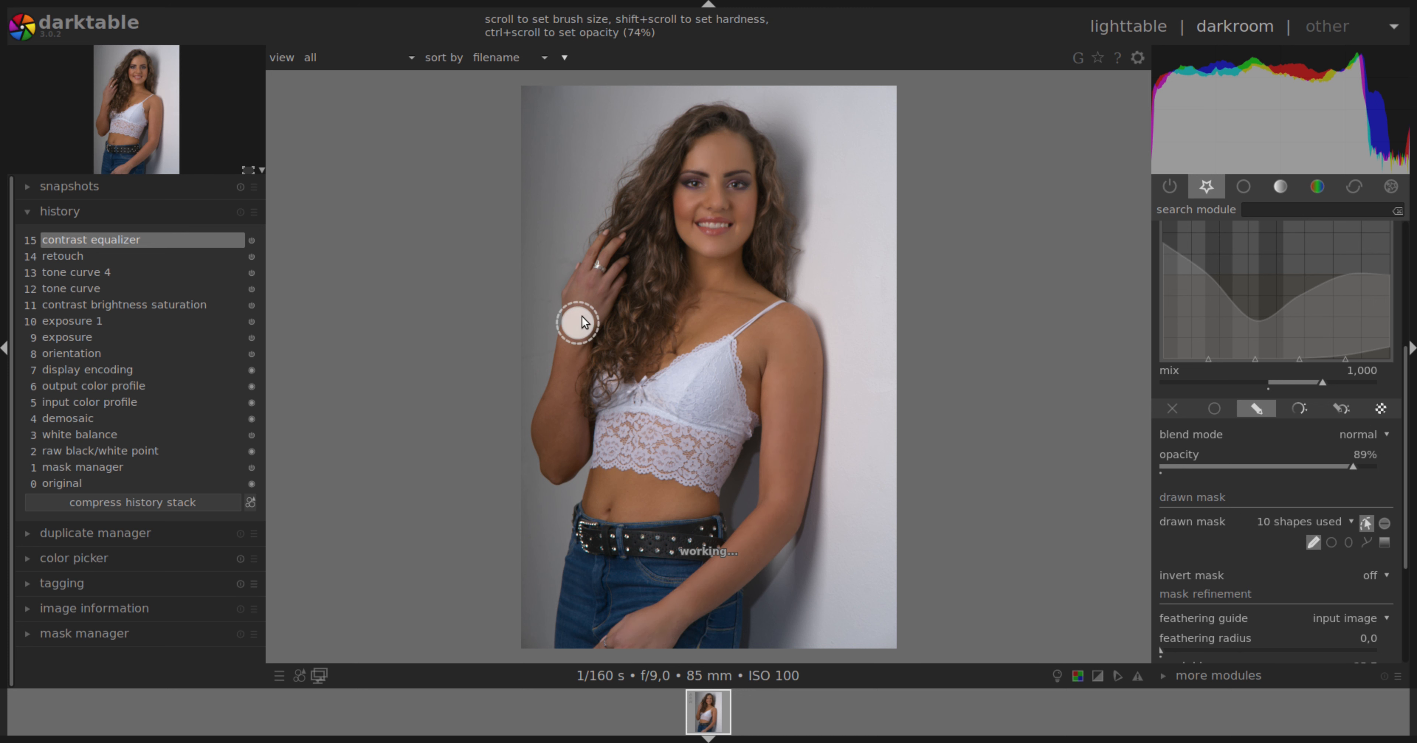
mouse_move(599, 251)
left_mouse_down()
mouse_move(559, 407)
mouse_move(560, 471)
left_mouse_up()
left_click(1314, 542)
mouse_move(632, 503)
left_mouse_down()
mouse_move(693, 505)
mouse_move(601, 484)
mouse_move(600, 503)
mouse_move(631, 502)
mouse_move(601, 503)
left_mouse_up()
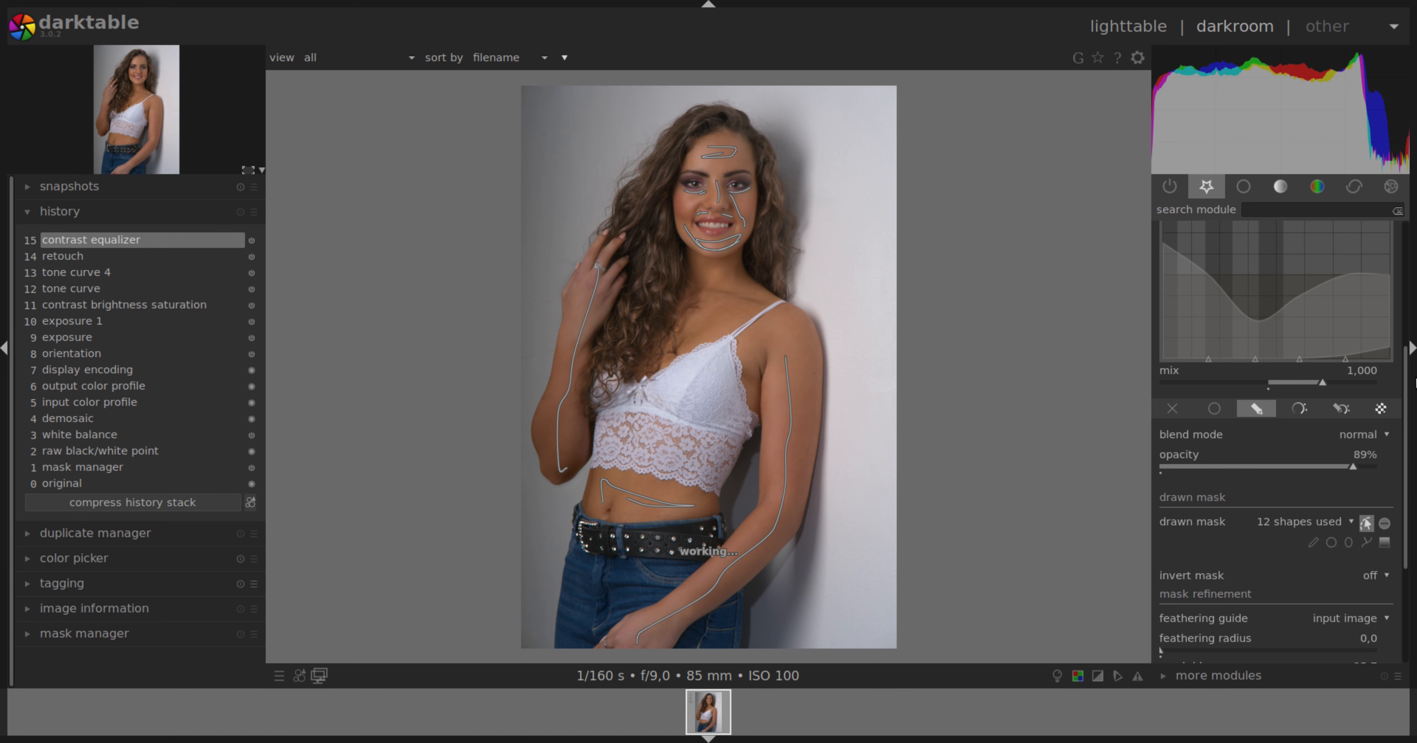
Hide the mask shapes and compare the face before and after the contrast equalizer using the edit history
left_click_drag(1409, 363, 1401, 265)
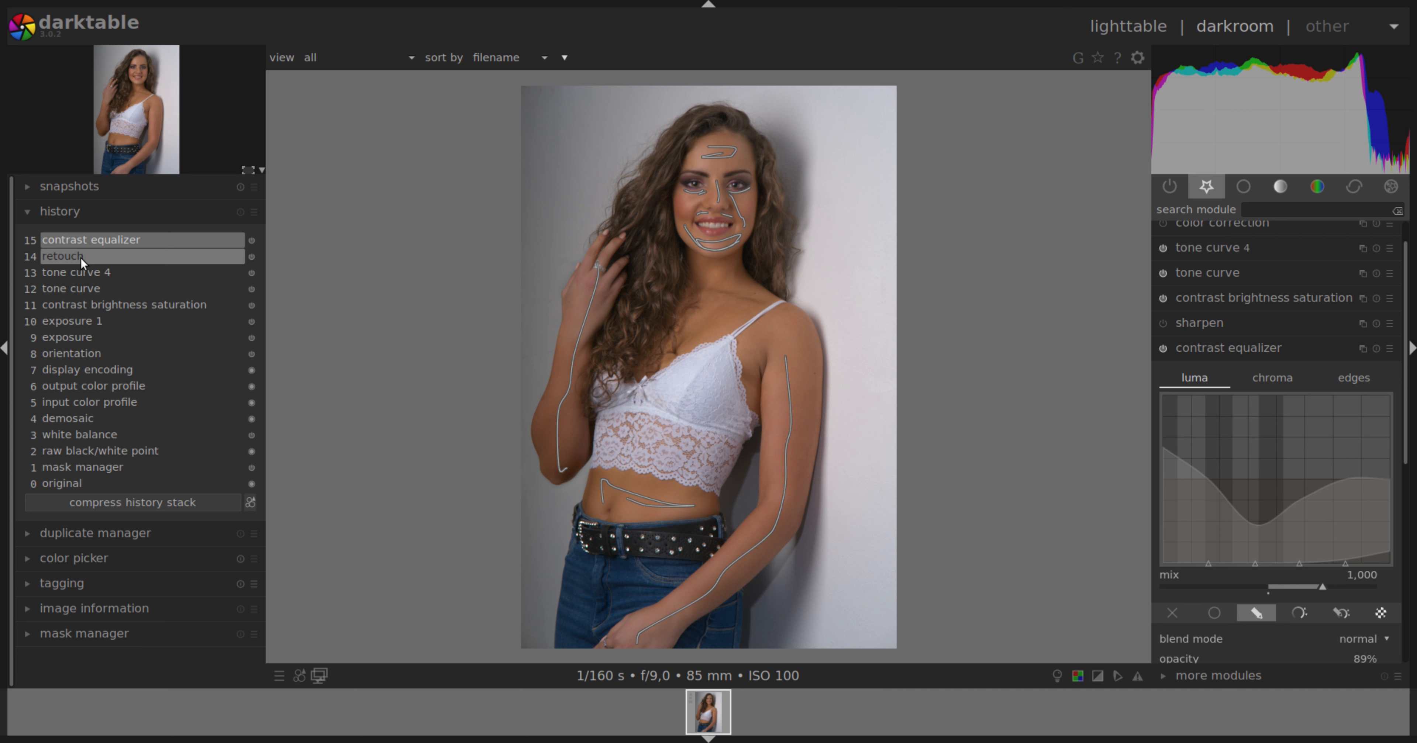
left_click_drag(1406, 434, 1406, 501)
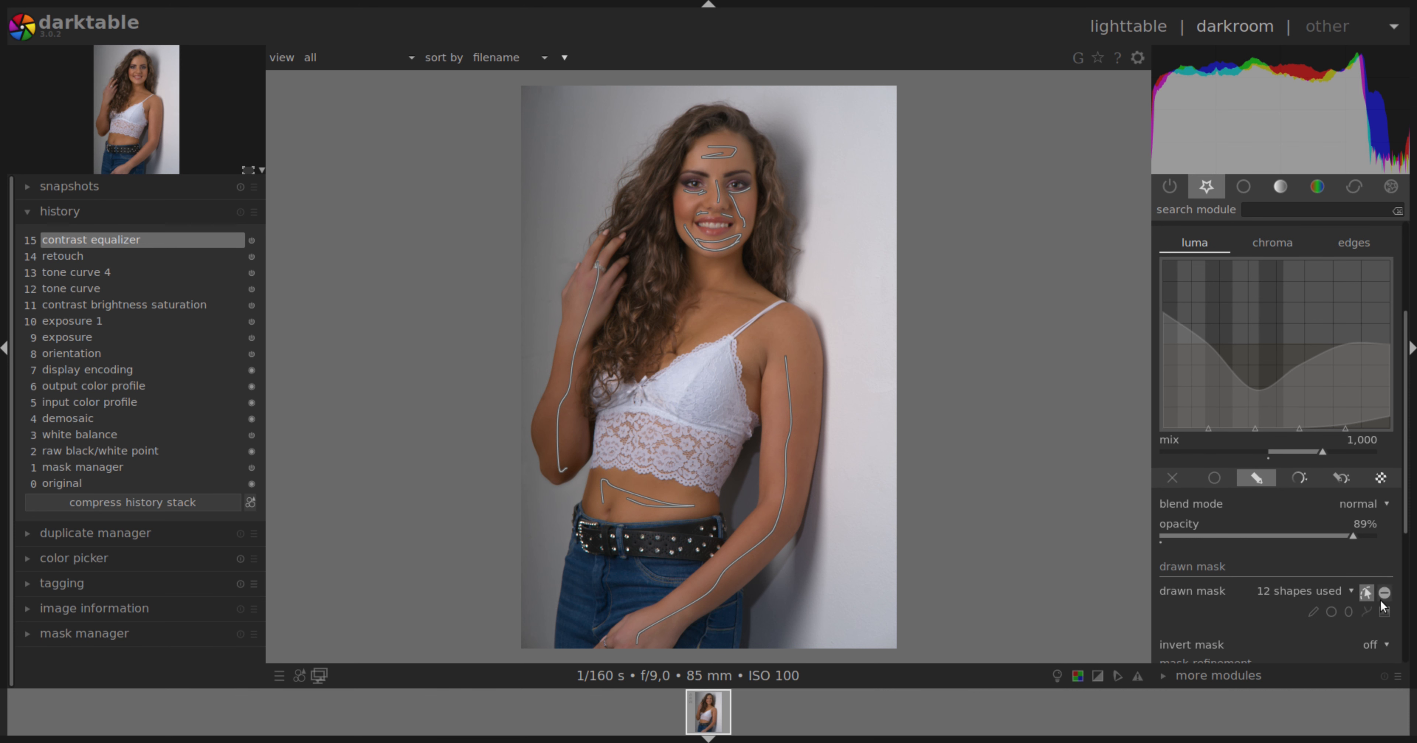
left_click(1367, 593)
scroll(694, 457, "up", 3)
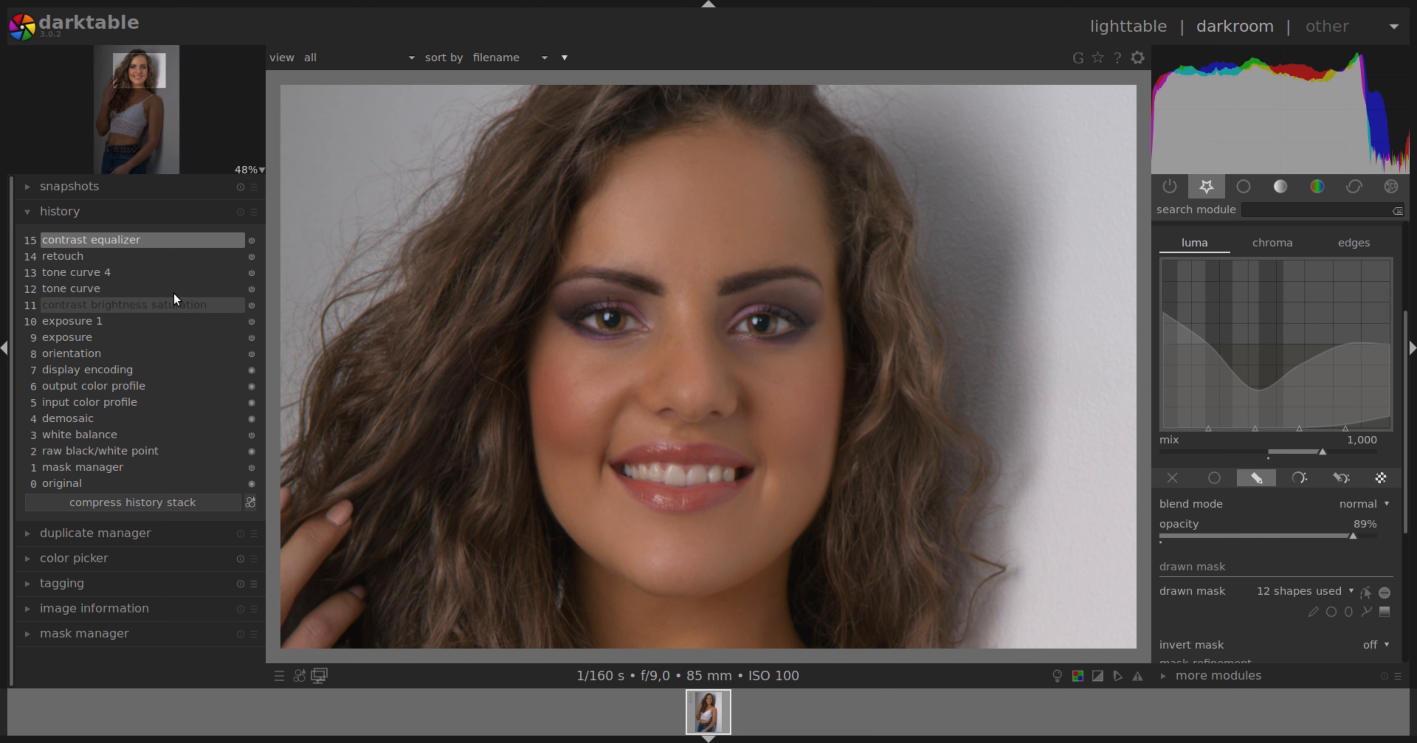
left_click(67, 256)
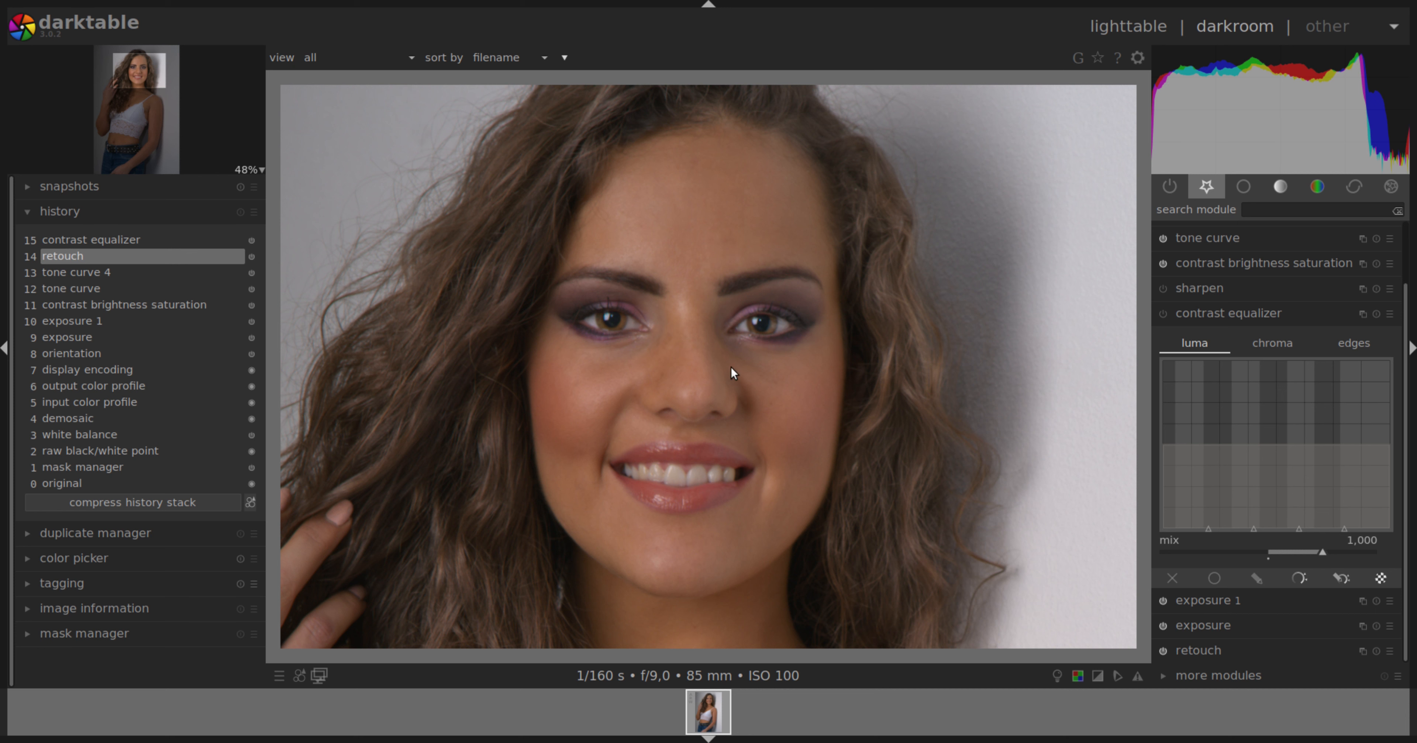
left_click(68, 242)
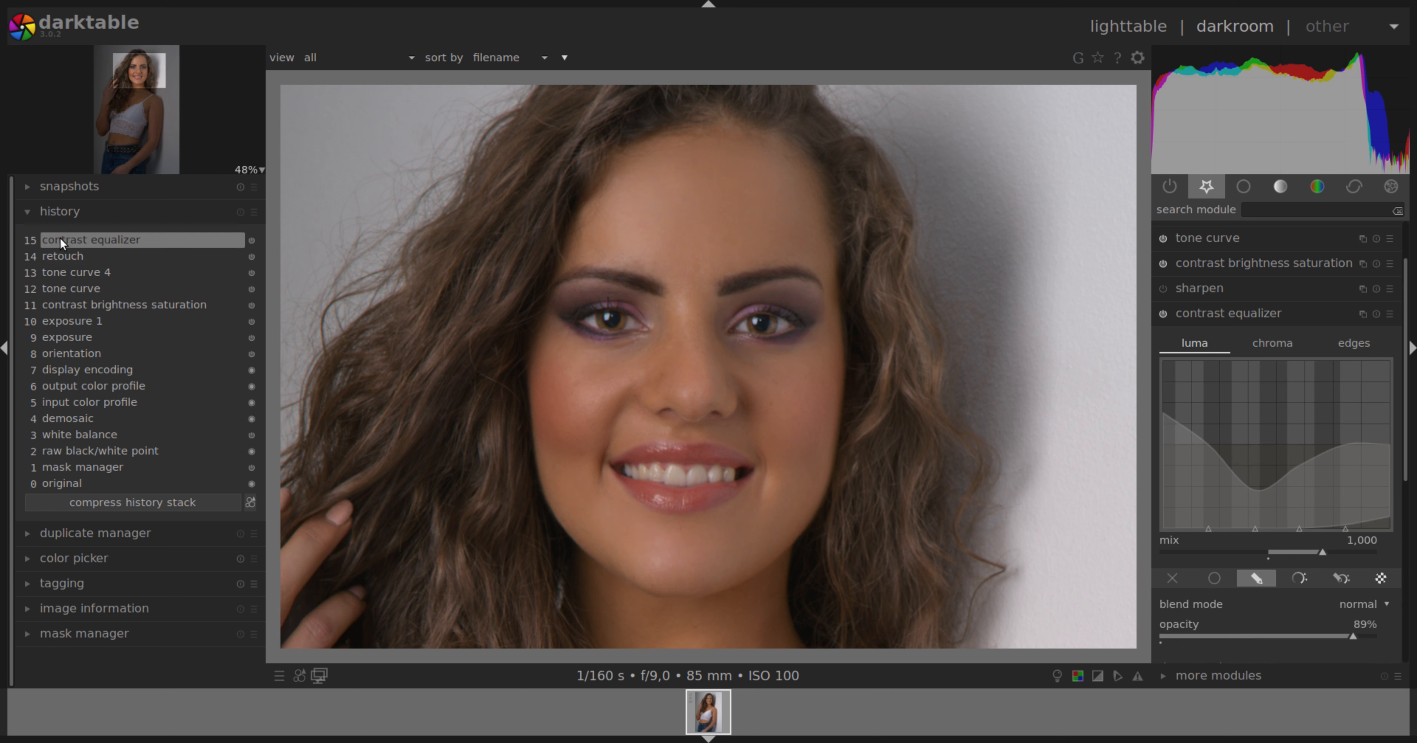
middle_click(997, 401)
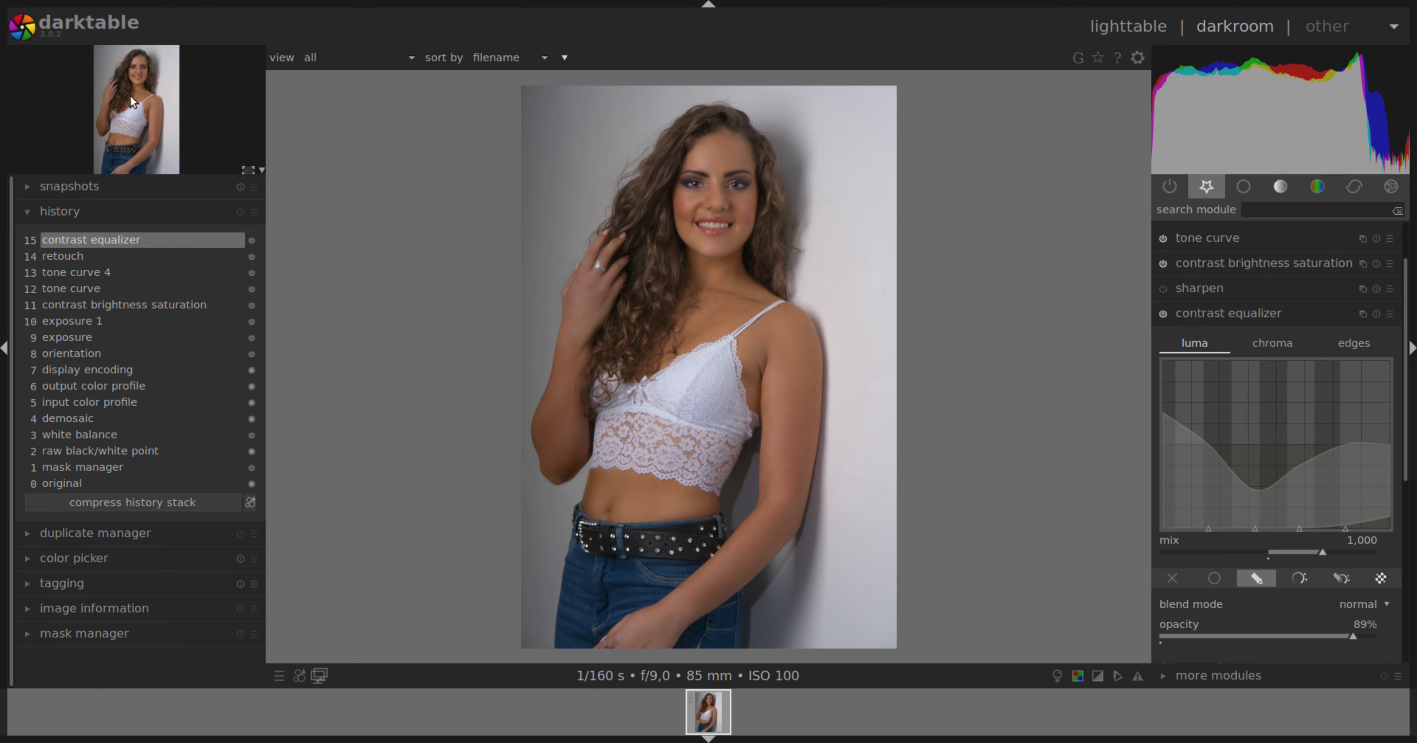
Brush the inner side of the straight arm and the skin by the armpit into the contrast equalizer mask, and hide the shapes
scroll(631, 279, "up", 3)
left_click_drag(115, 95, 163, 121)
scroll(1335, 575, "down", 3)
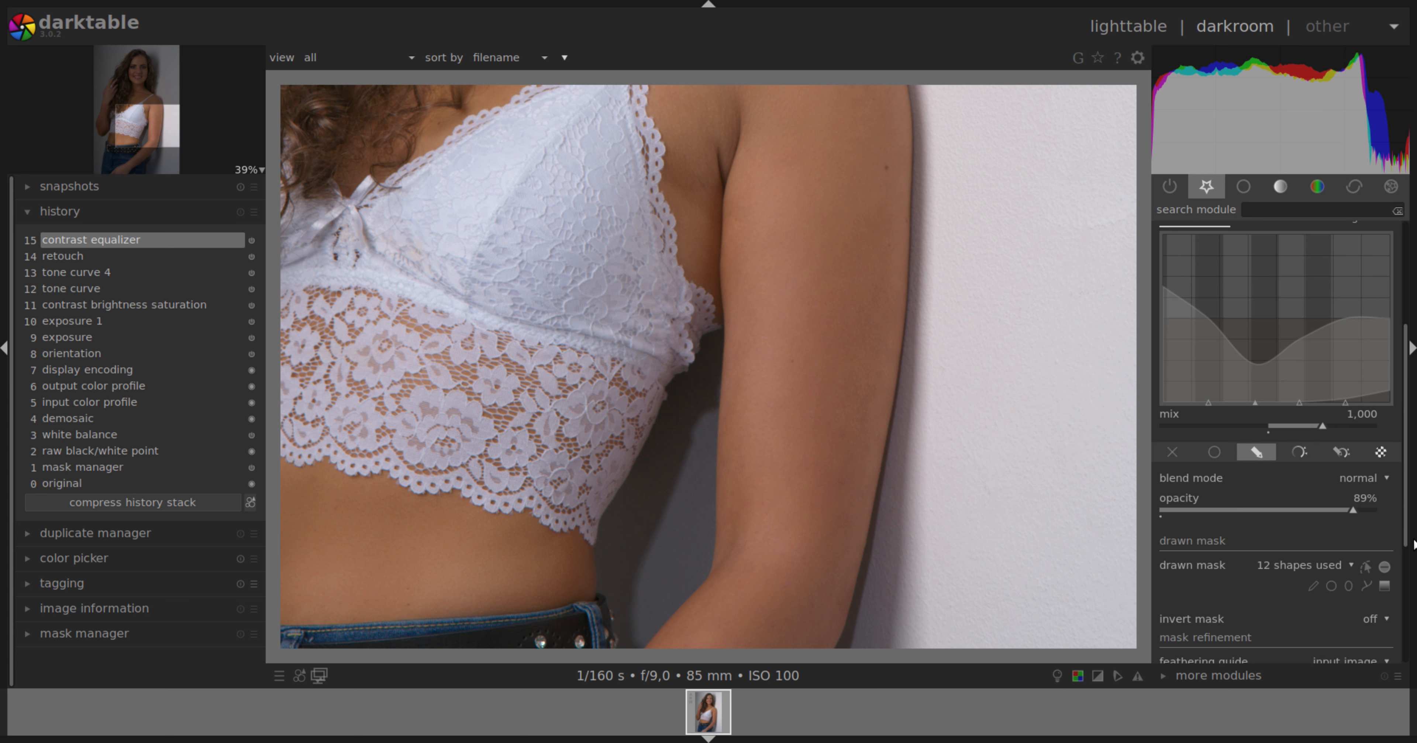
left_click(1314, 586)
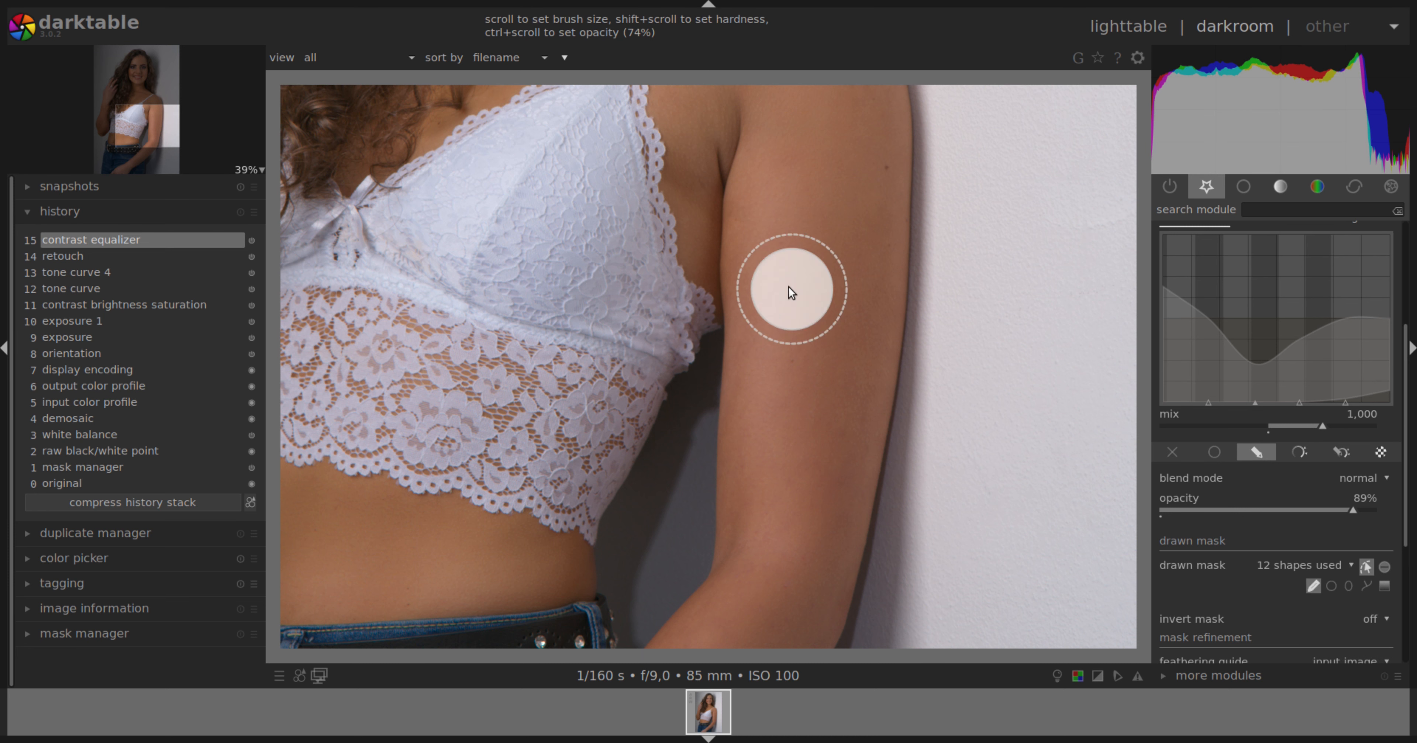
mouse_move(751, 324)
left_mouse_down()
mouse_move(766, 362)
mouse_move(753, 467)
mouse_move(773, 550)
left_mouse_up()
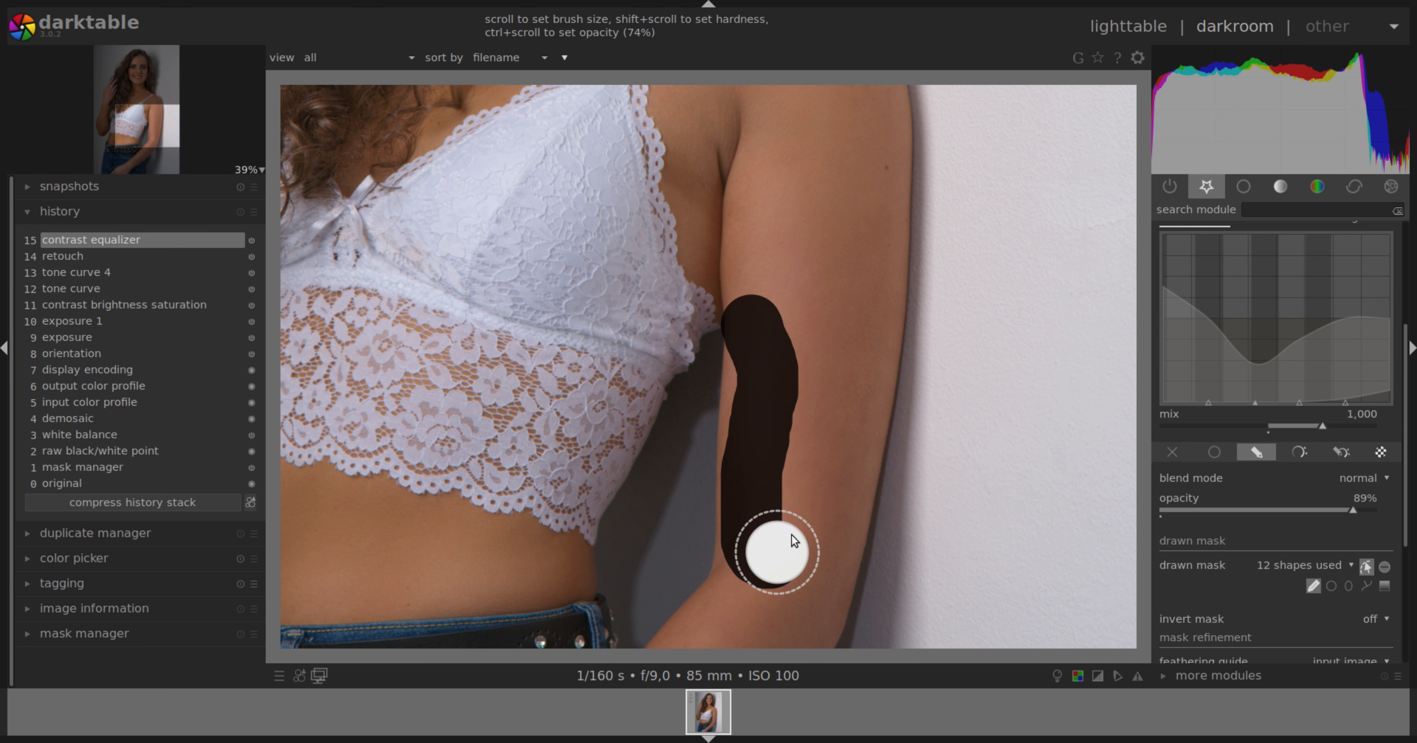
left_click(1317, 586)
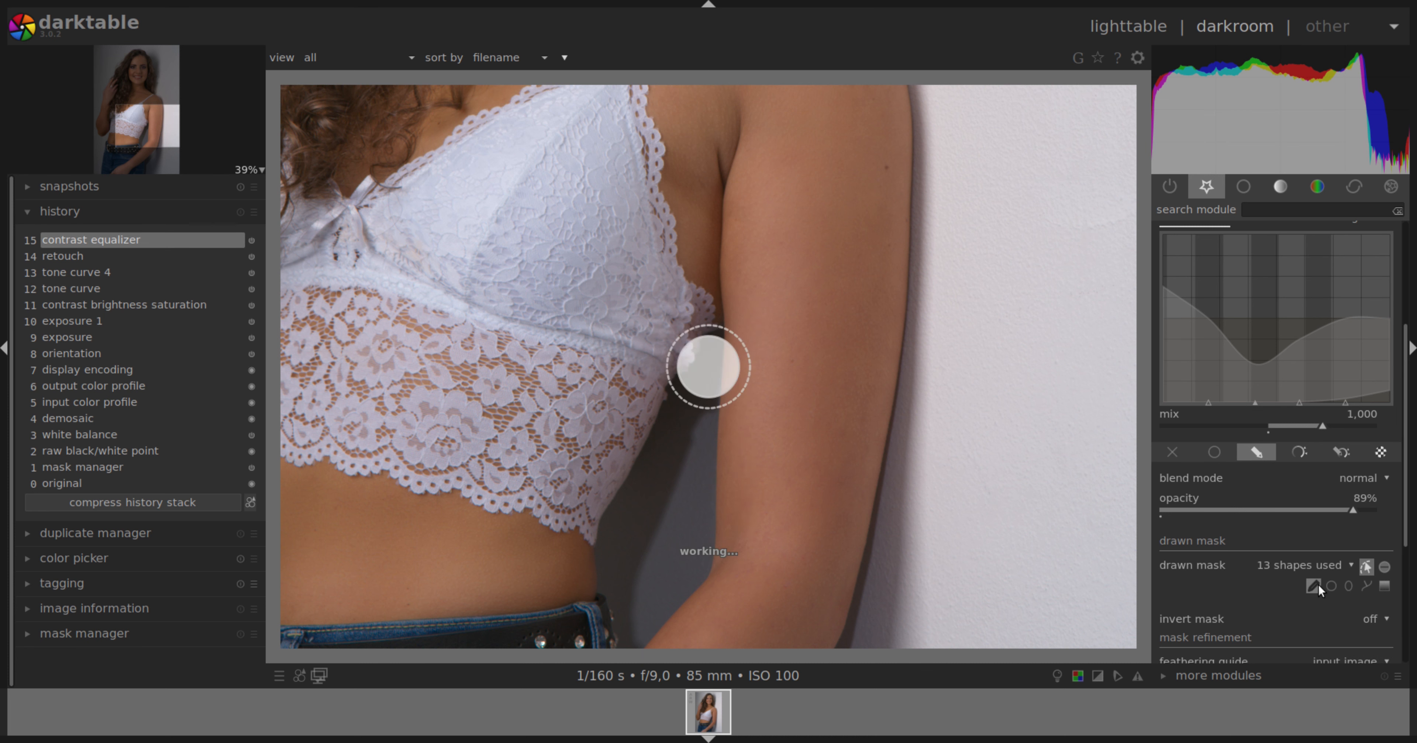
left_click_drag(696, 163, 711, 232)
left_click(1366, 568)
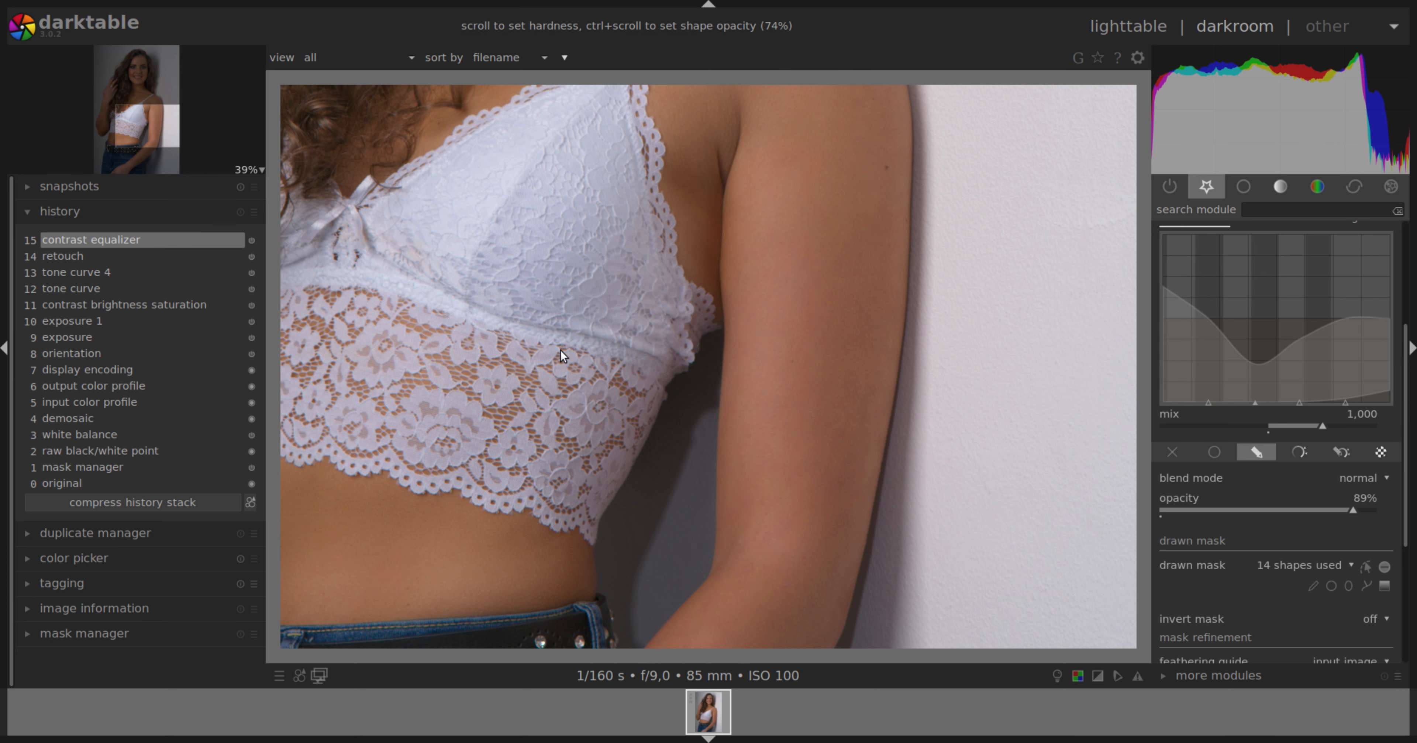
Compare the arm, full figure and face with and without the contrast equalizer by switching between its history state and retouch
left_click(53, 258)
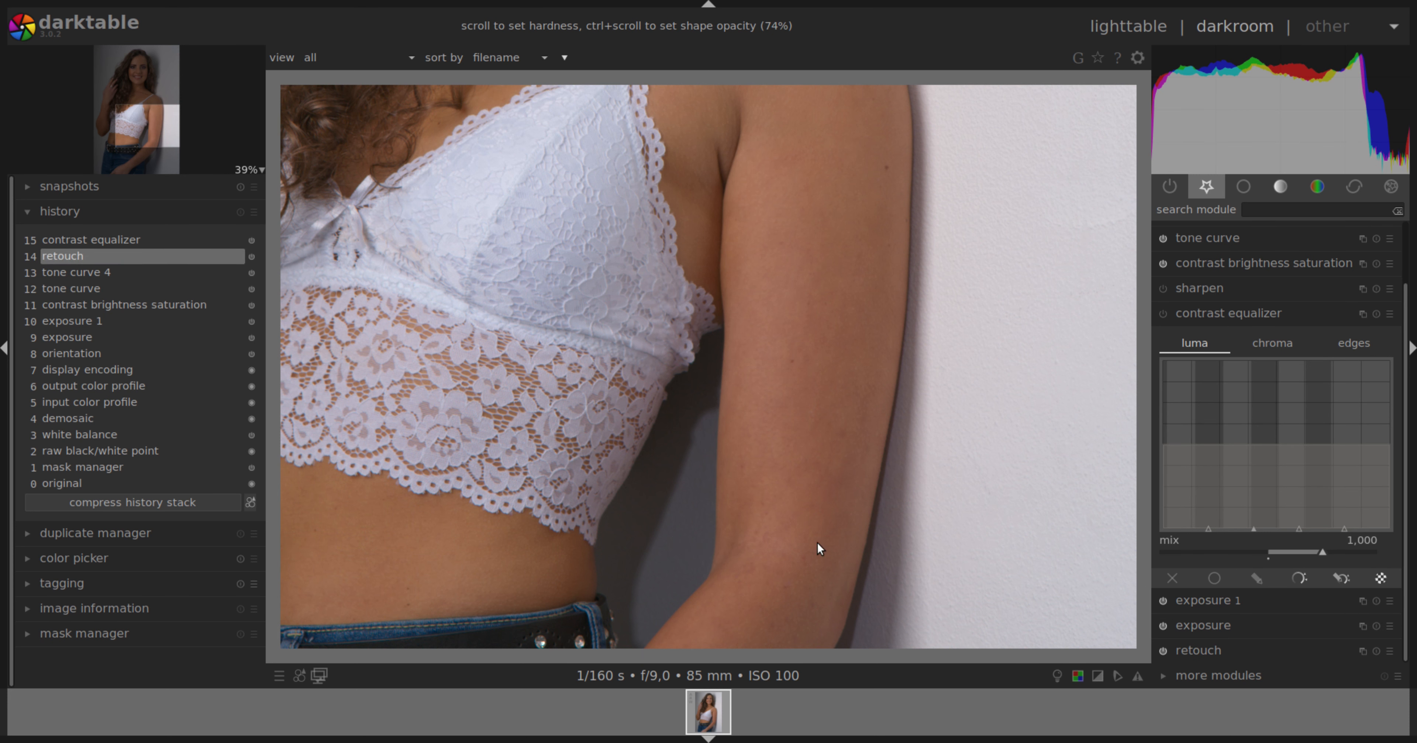
left_click(121, 241)
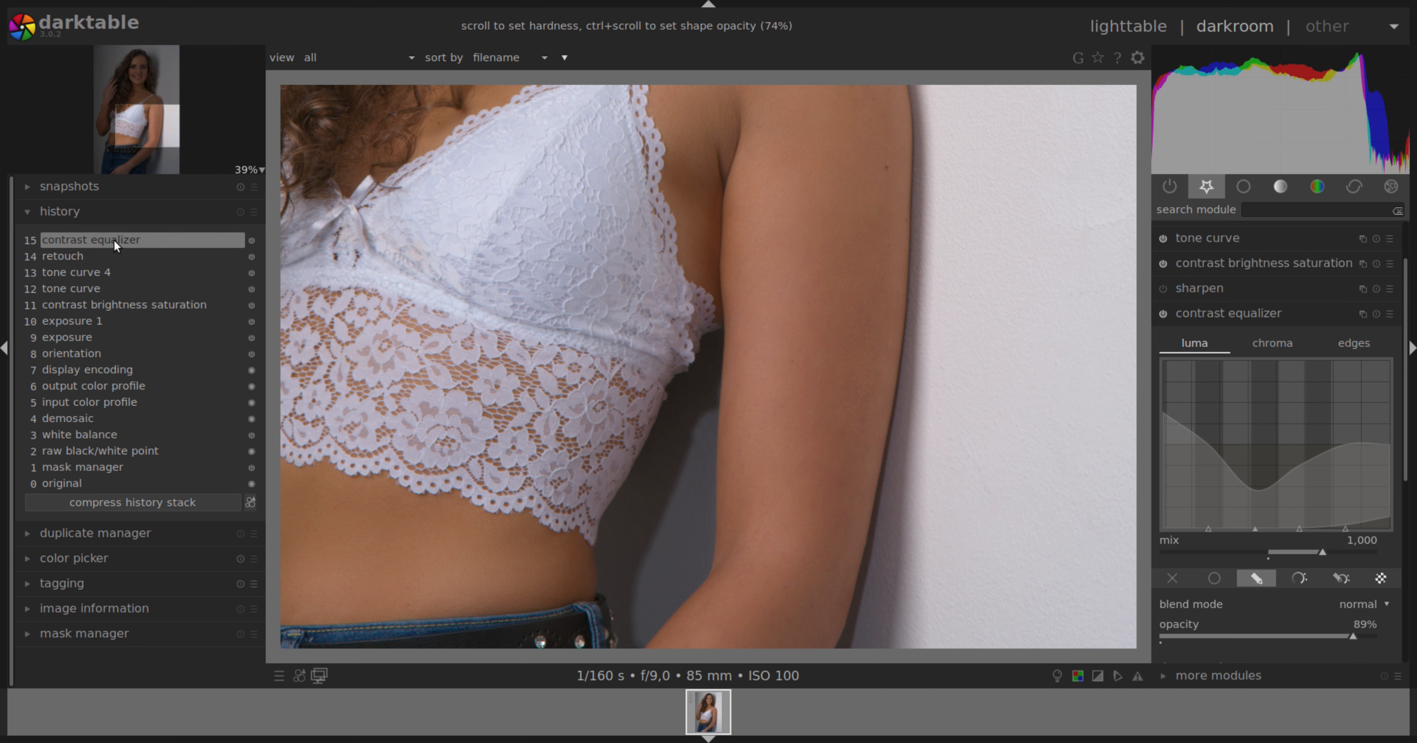
scroll(436, 274, "down", 3)
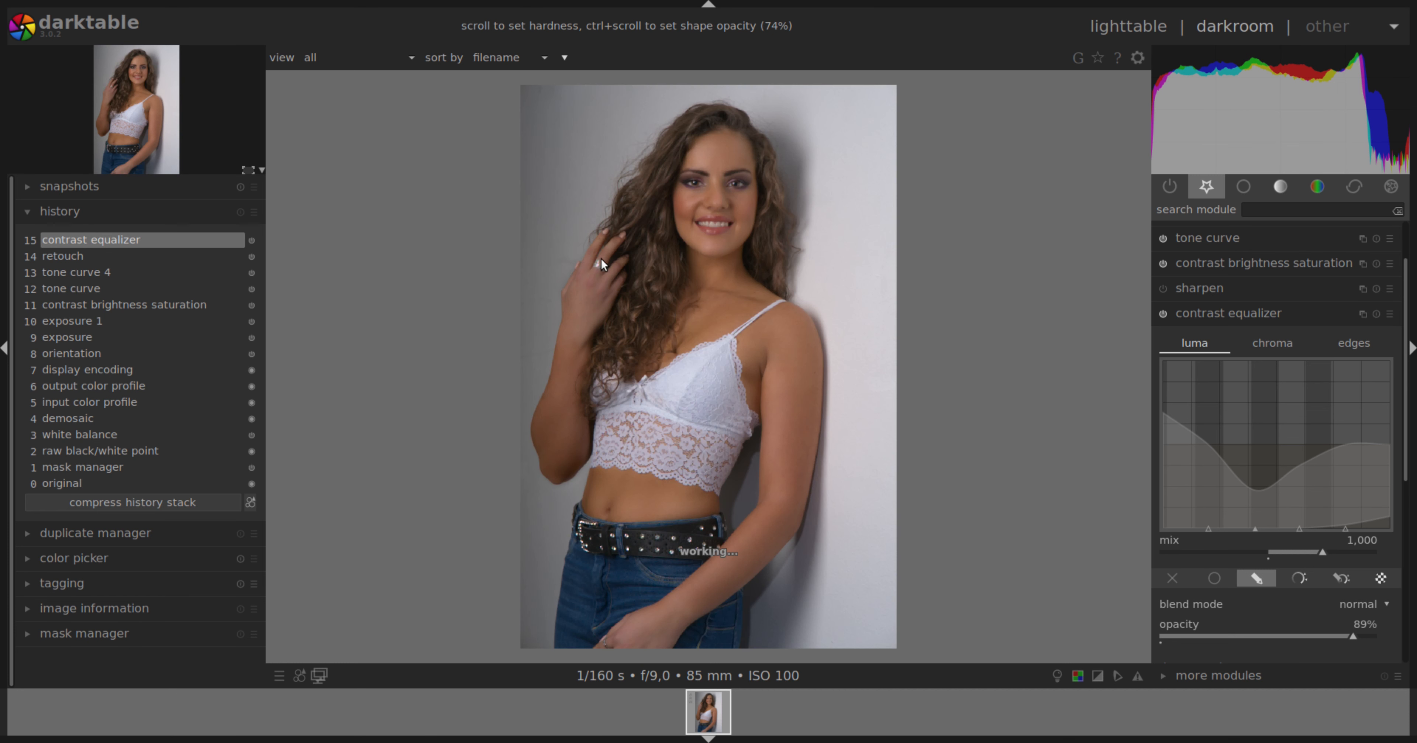
left_click(82, 256)
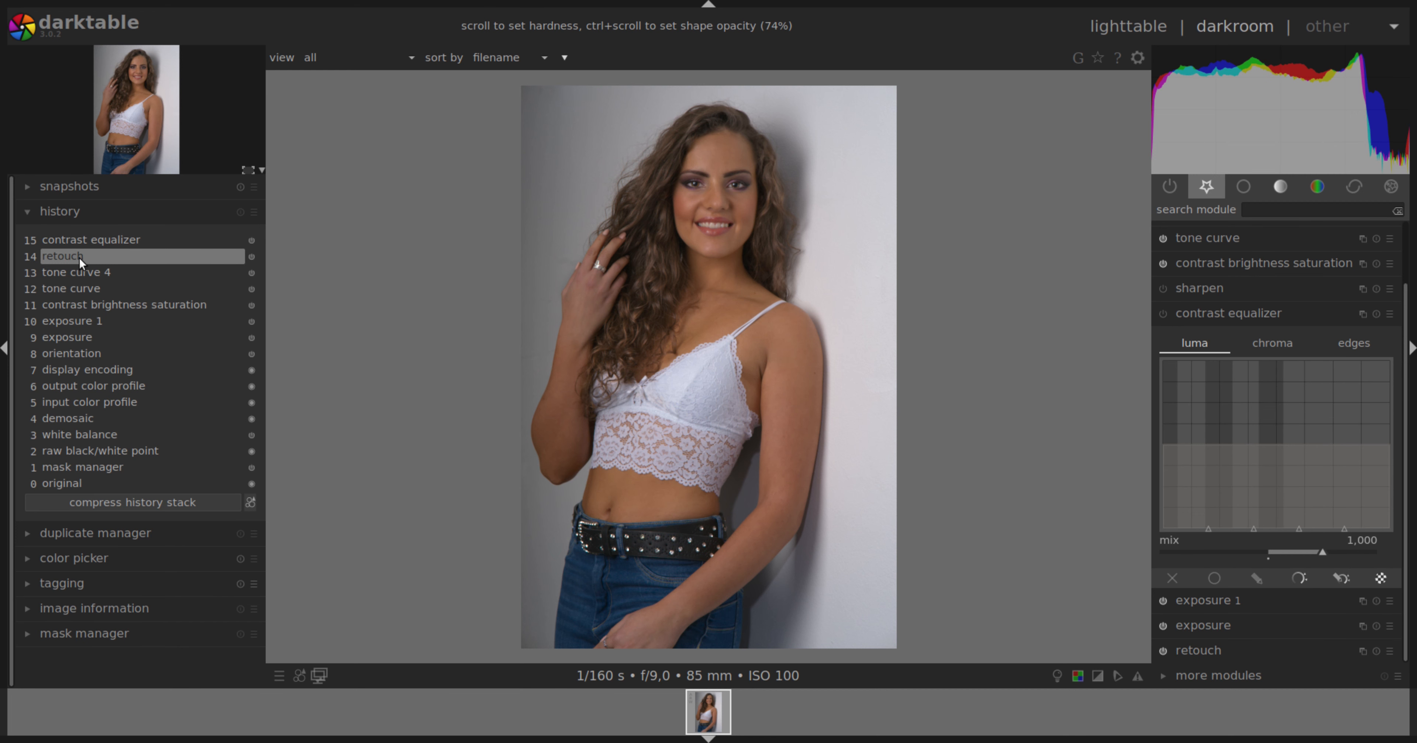
scroll(675, 293, "up", 4)
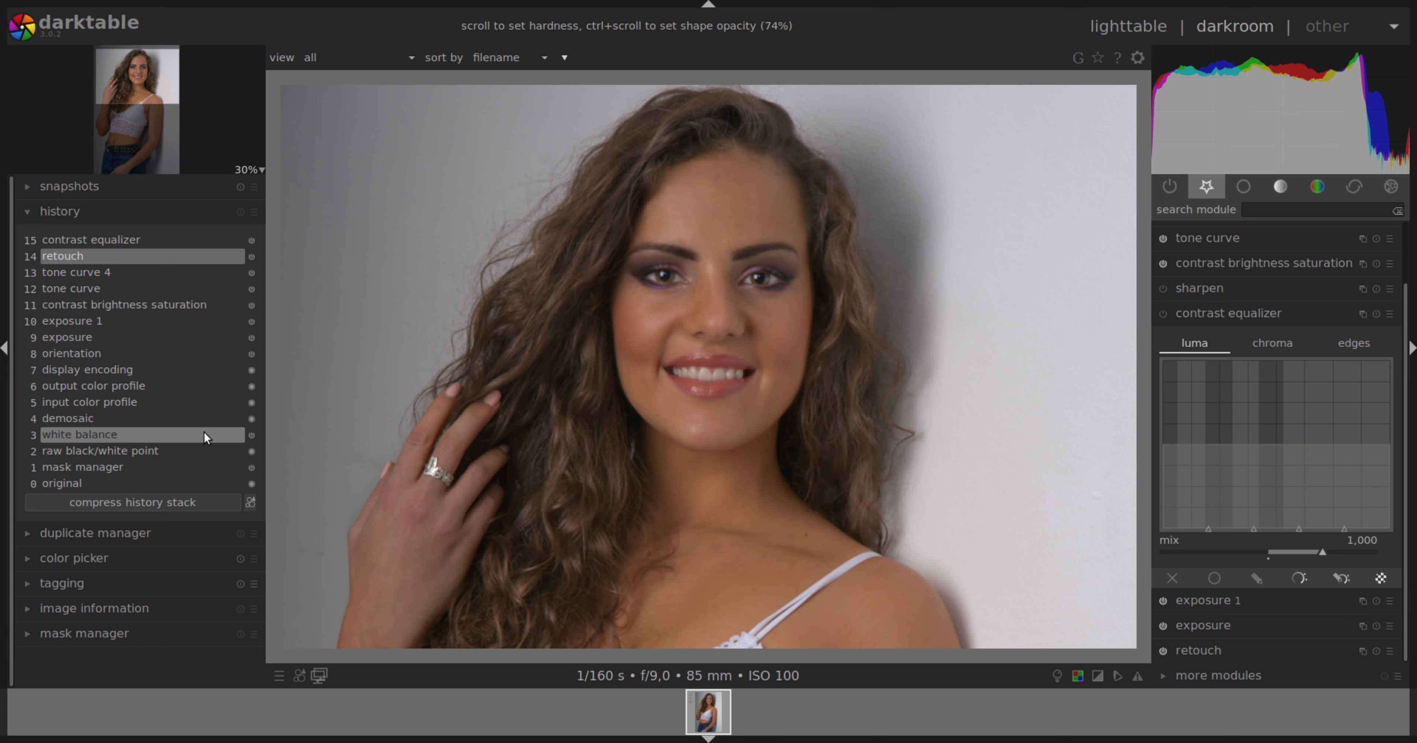
left_click(98, 240)
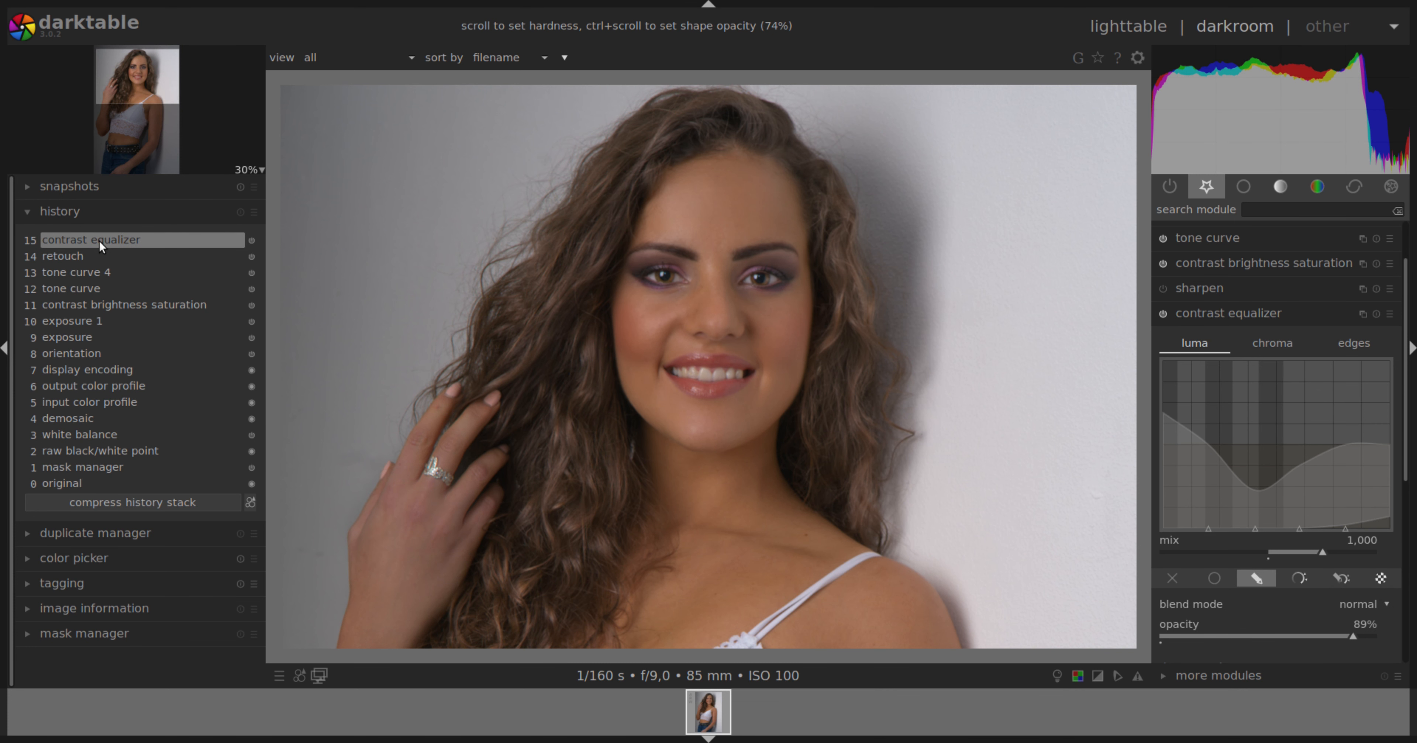
Slightly raise the saturation of the red tones in color zones
left_click(1307, 315)
scroll(954, 298, "down", 2)
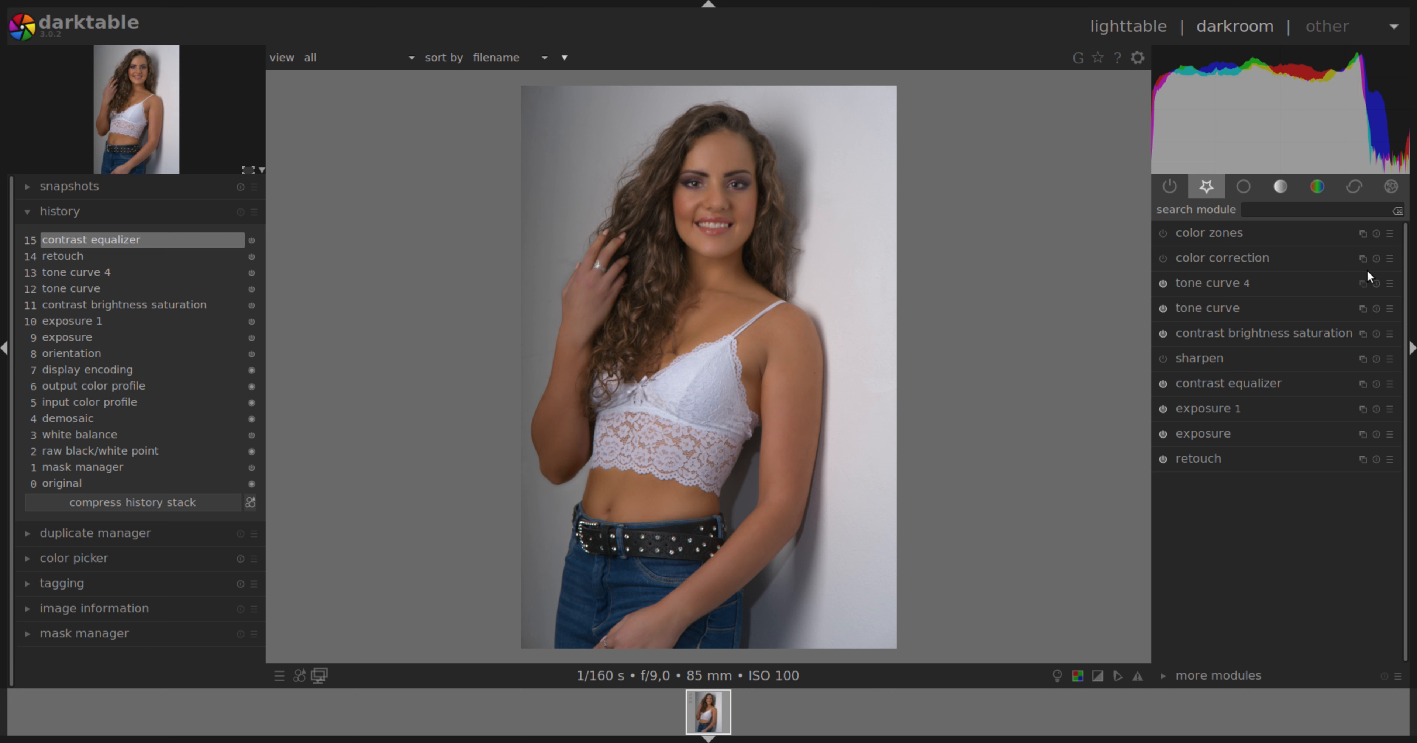
left_click(1274, 233)
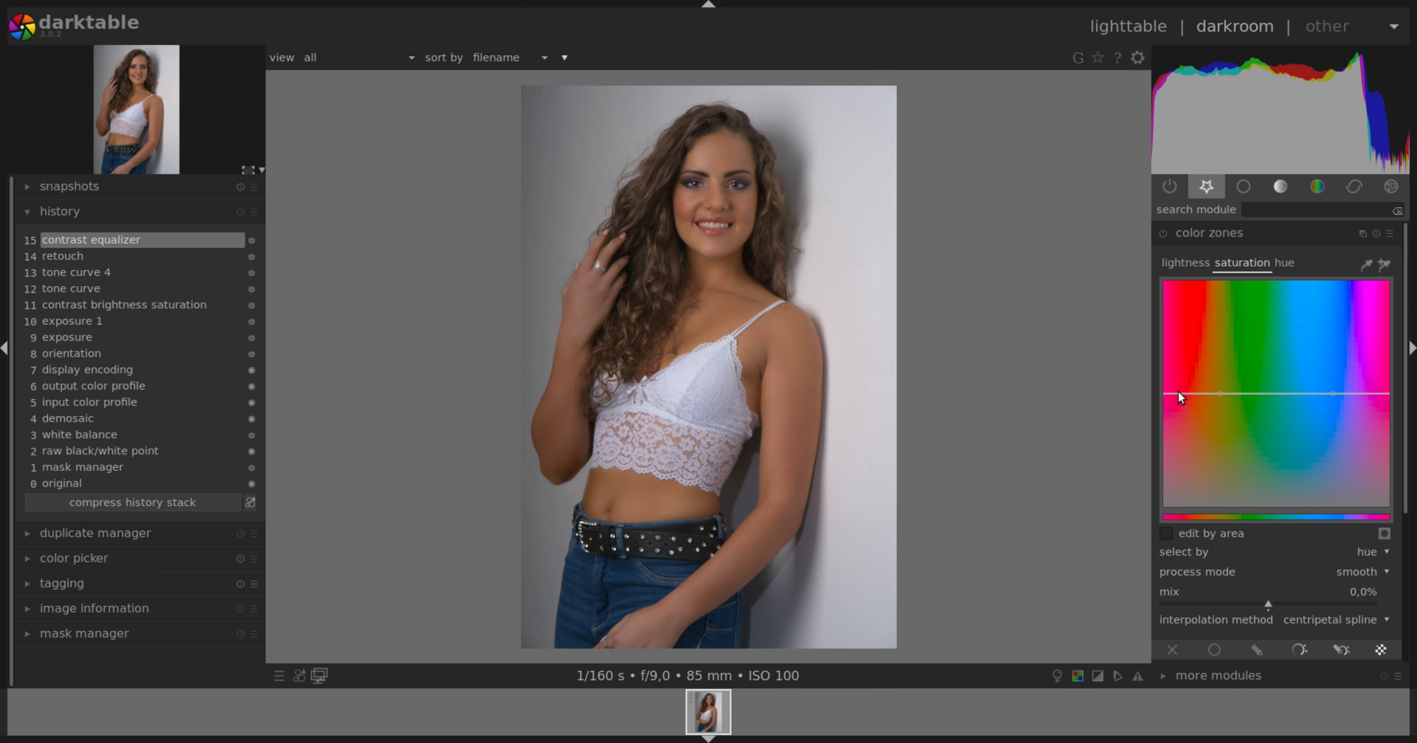
mouse_move(1175, 390)
left_mouse_down()
mouse_move(1175, 366)
mouse_move(1193, 369)
mouse_move(1176, 368)
mouse_move(1185, 355)
mouse_move(1181, 371)
left_mouse_up()
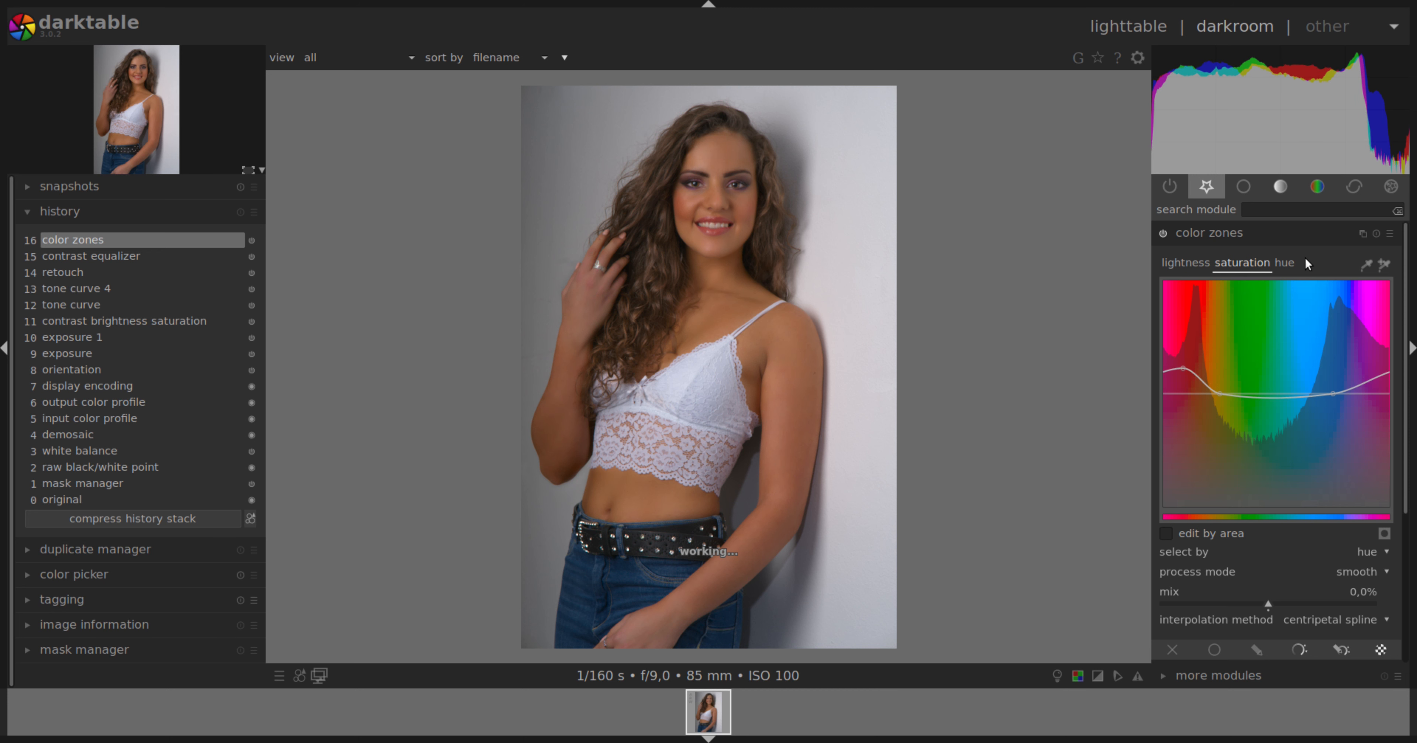
left_click(1298, 232)
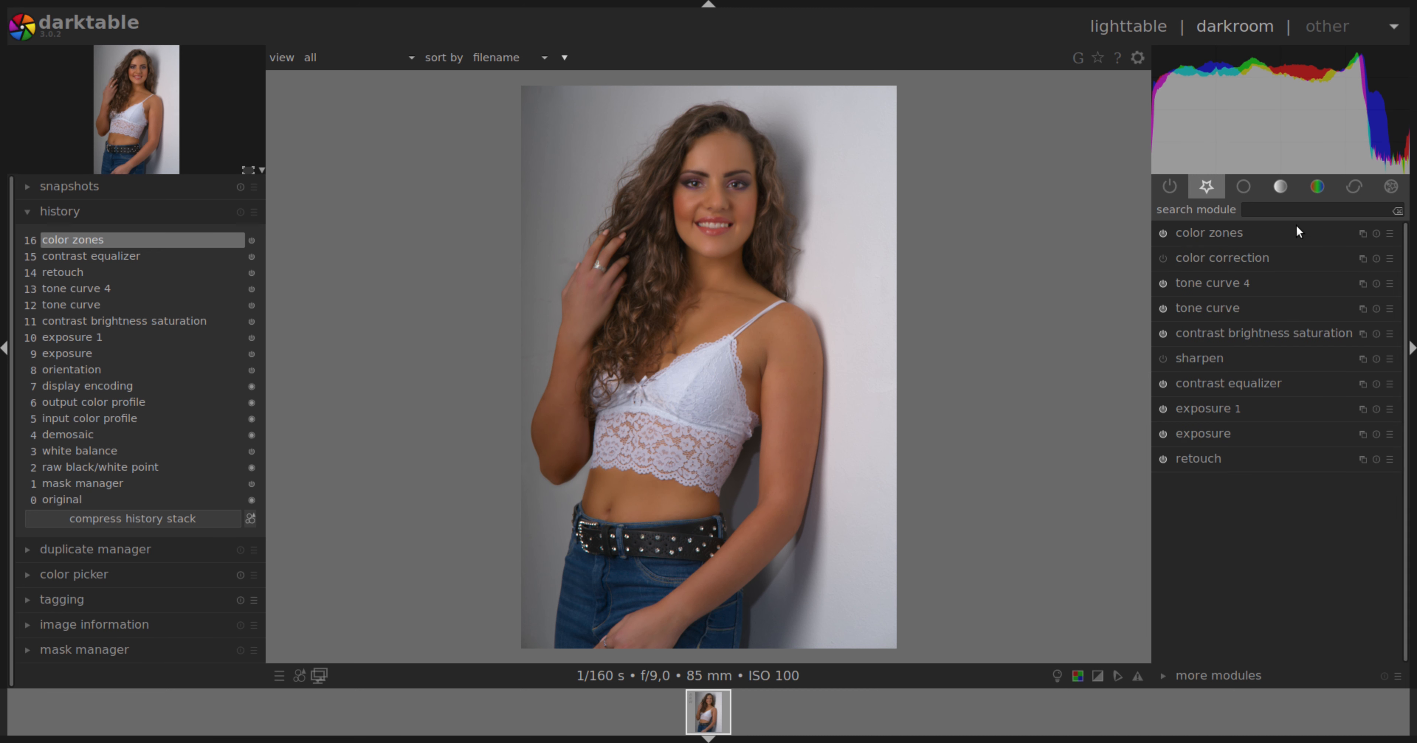
Split-tone the photo with color correction, shifting the highlights toward cyan-blue and the shadows slightly toward warm orange
left_click(1246, 255)
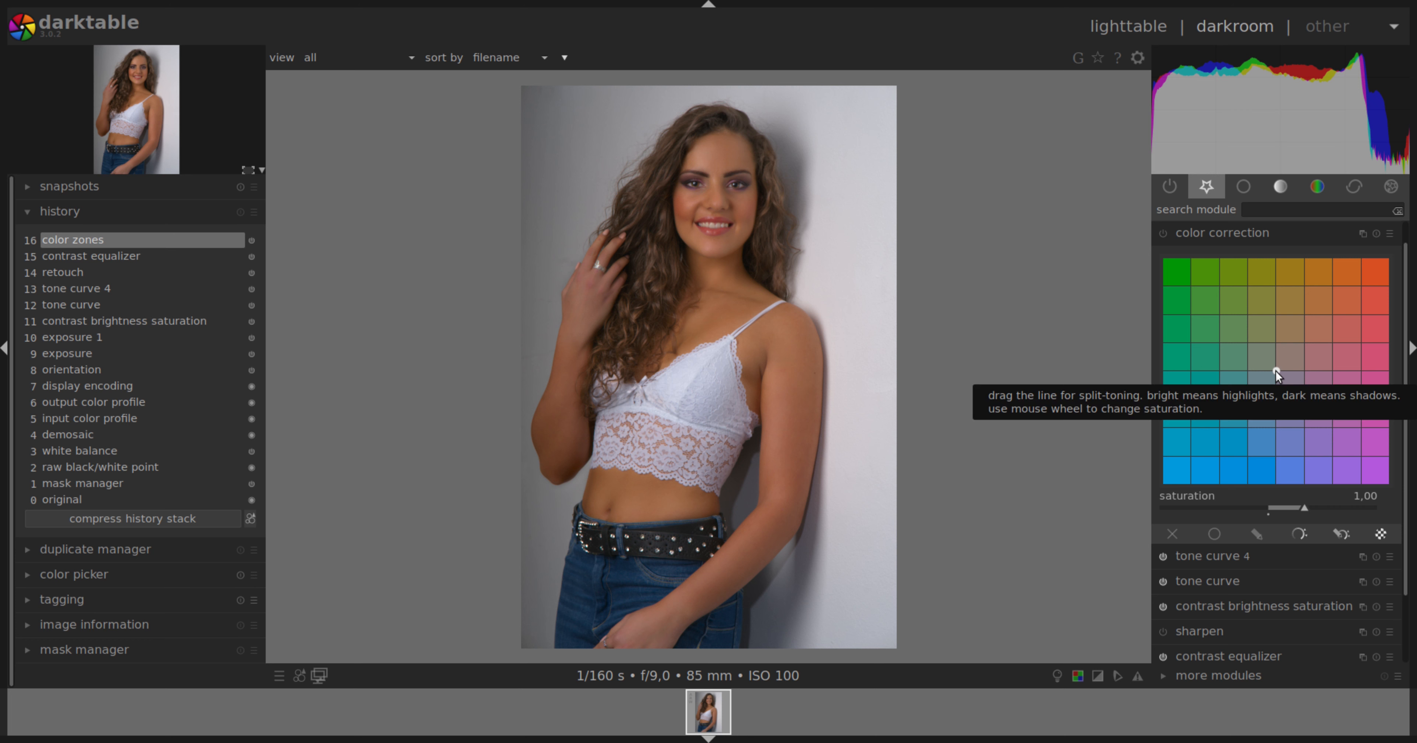
left_click_drag(1275, 371, 1249, 394)
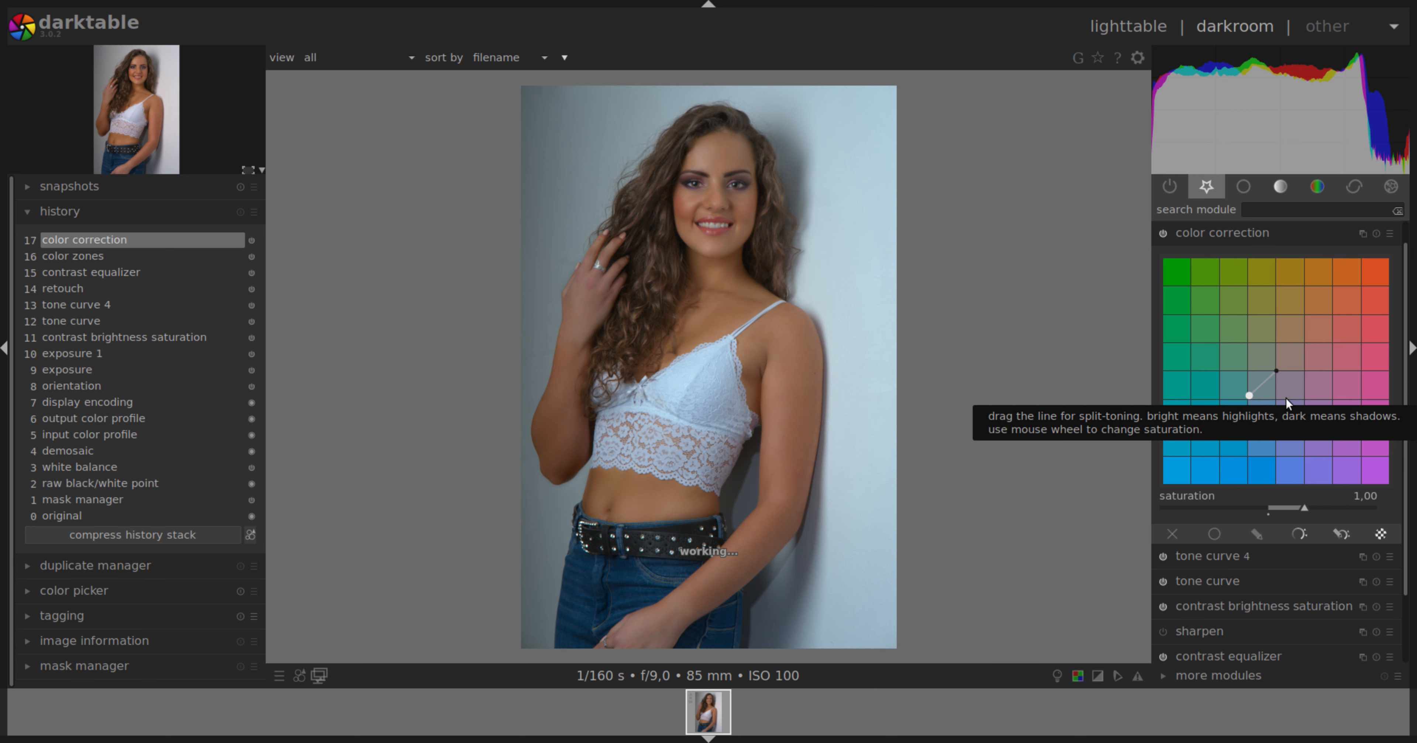
left_click_drag(1278, 368, 1280, 366)
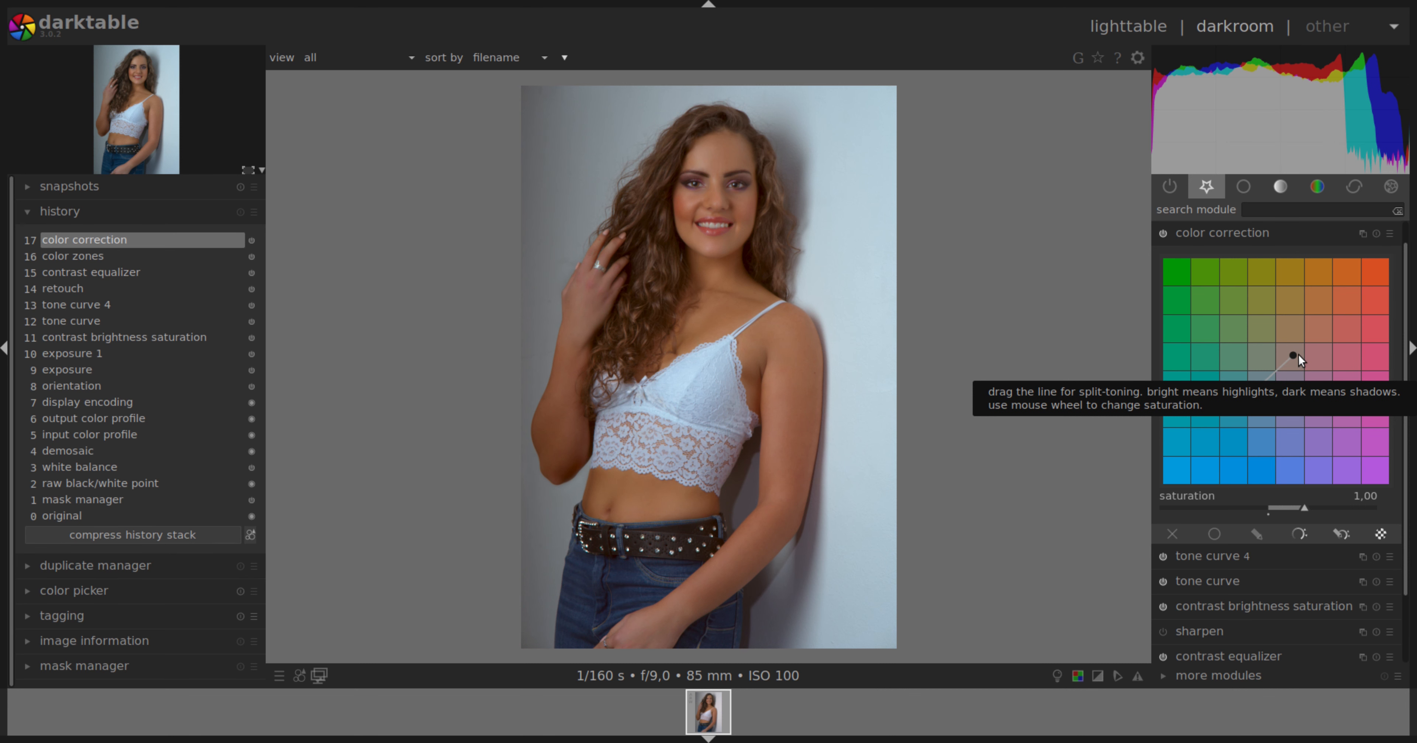
scroll(1288, 356, "up", 1)
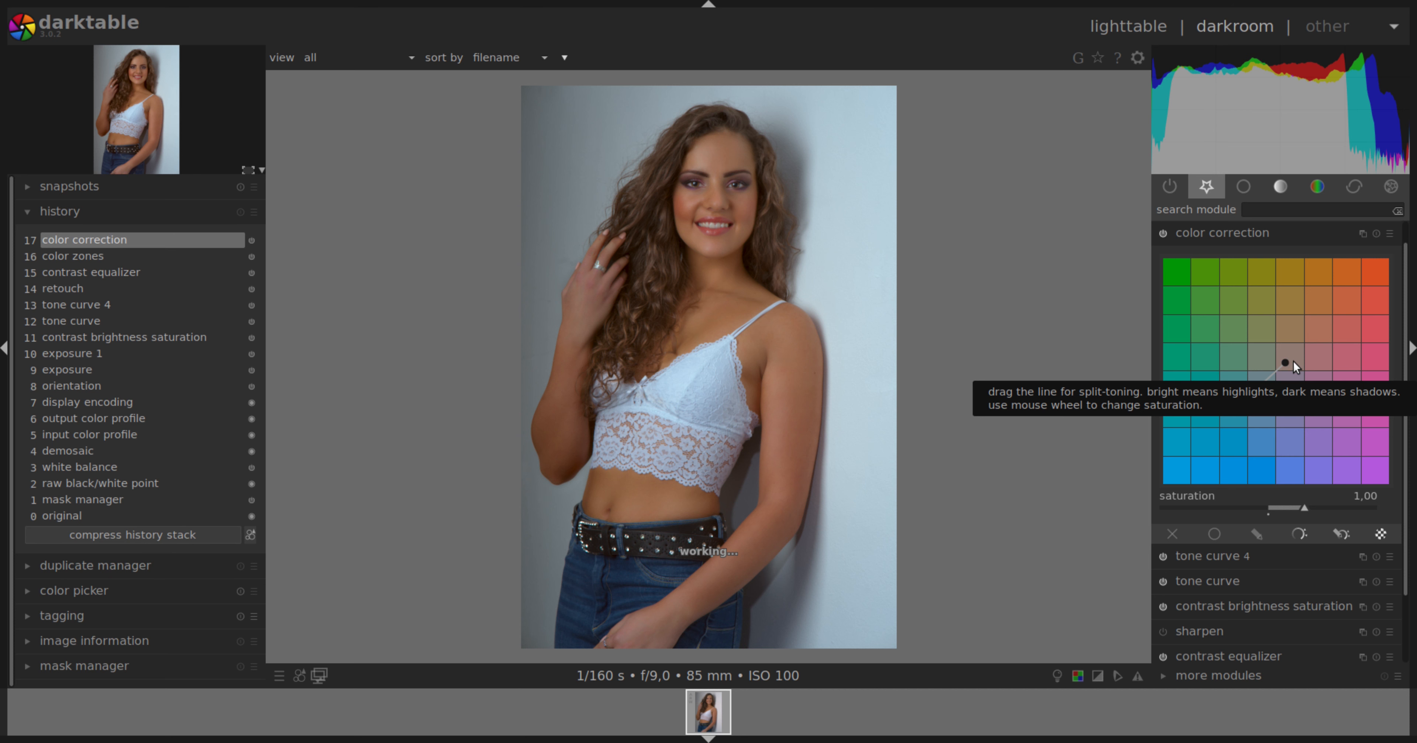
left_click_drag(1252, 394, 1254, 392)
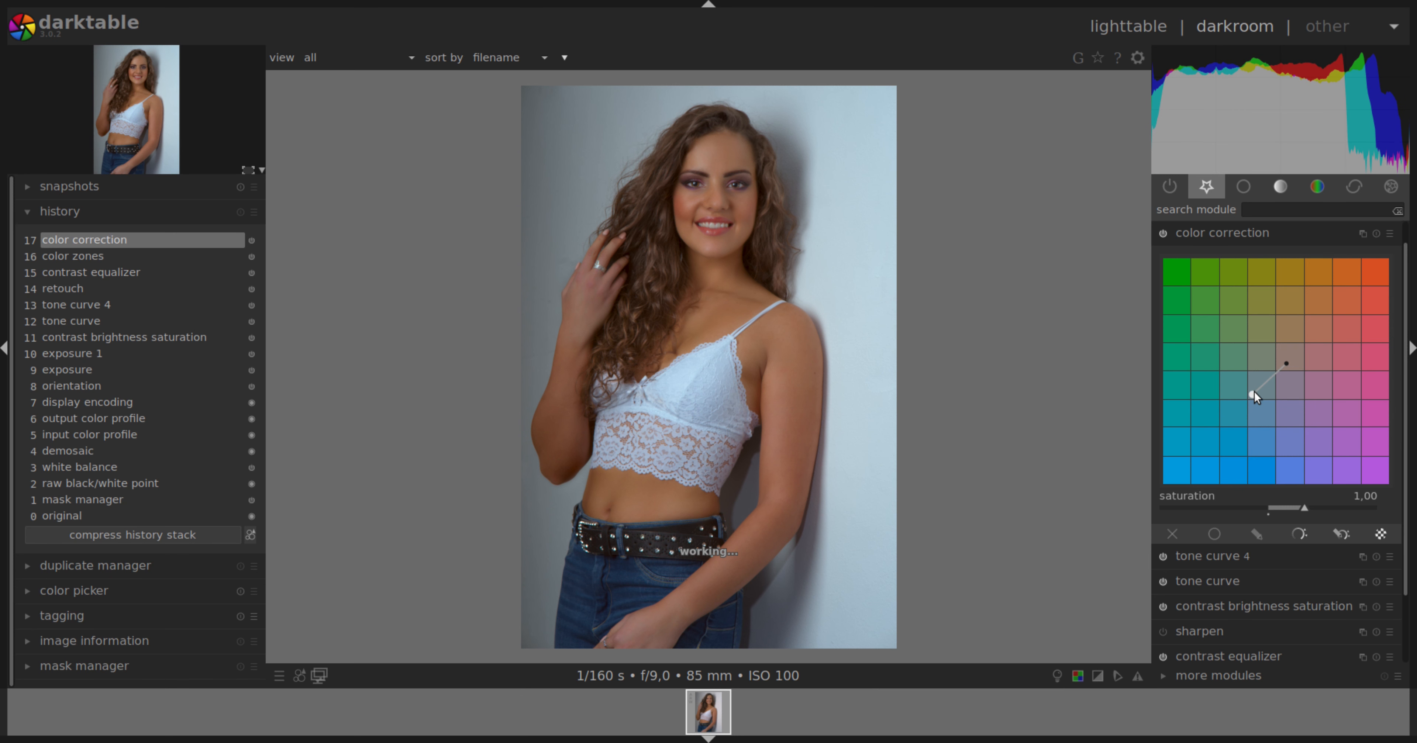
left_click(1304, 232)
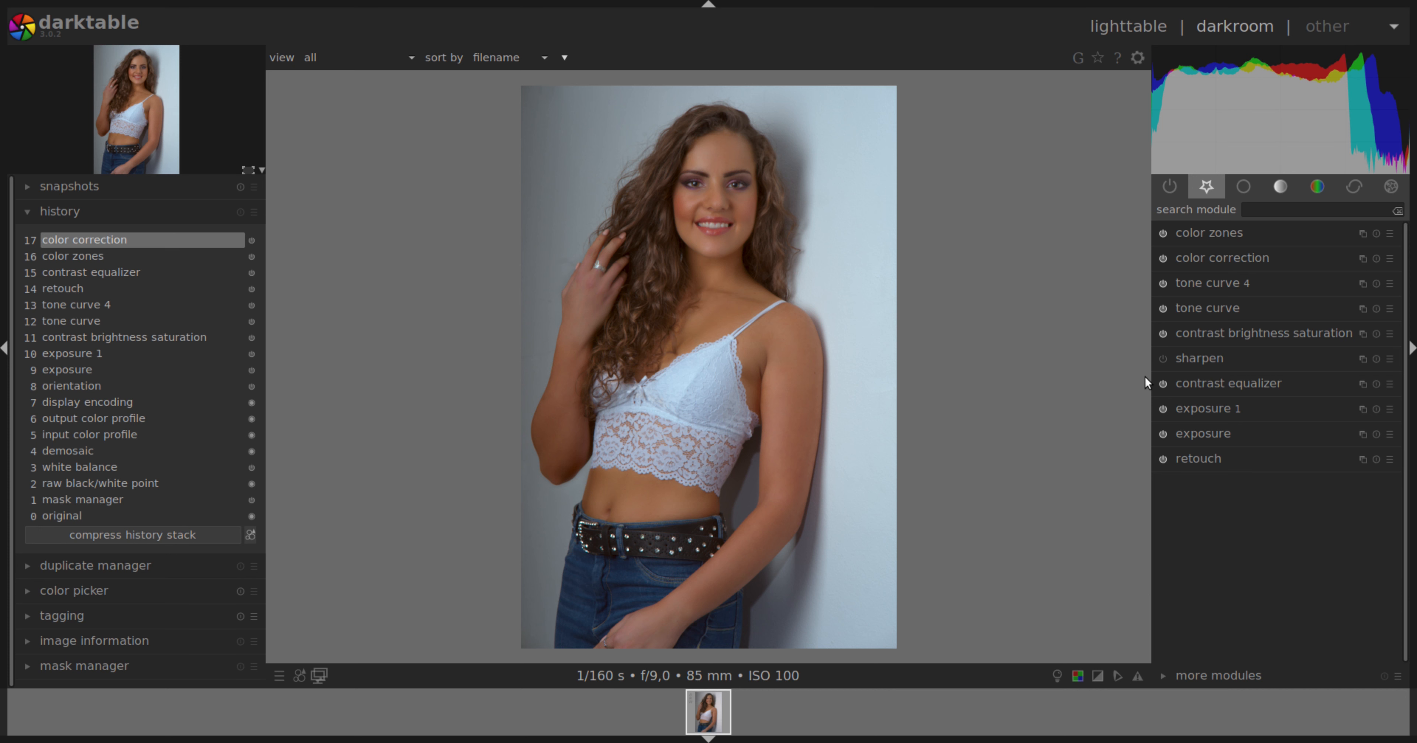
Sharpen the photo with a radius of 3,943 and an amount of 1,016
left_click(1199, 358)
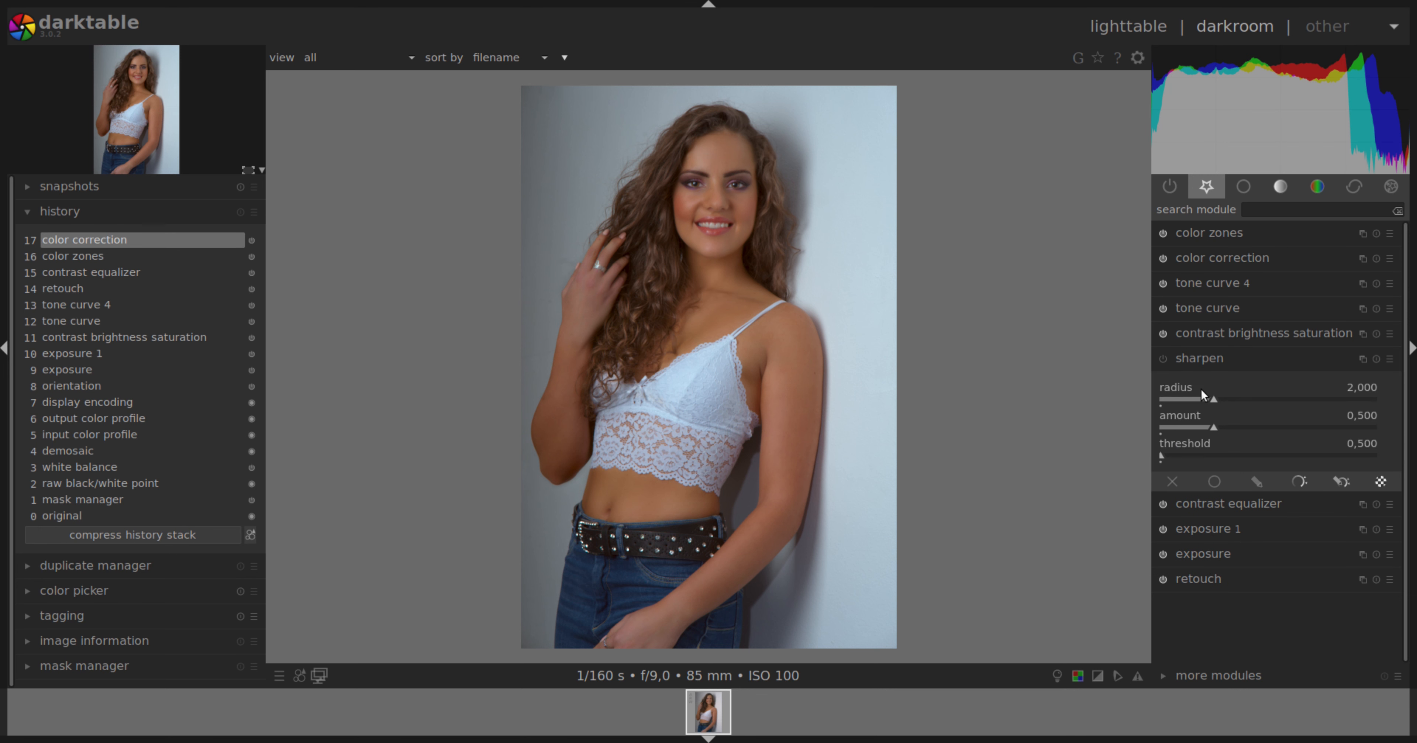
left_click_drag(1214, 399, 1269, 428)
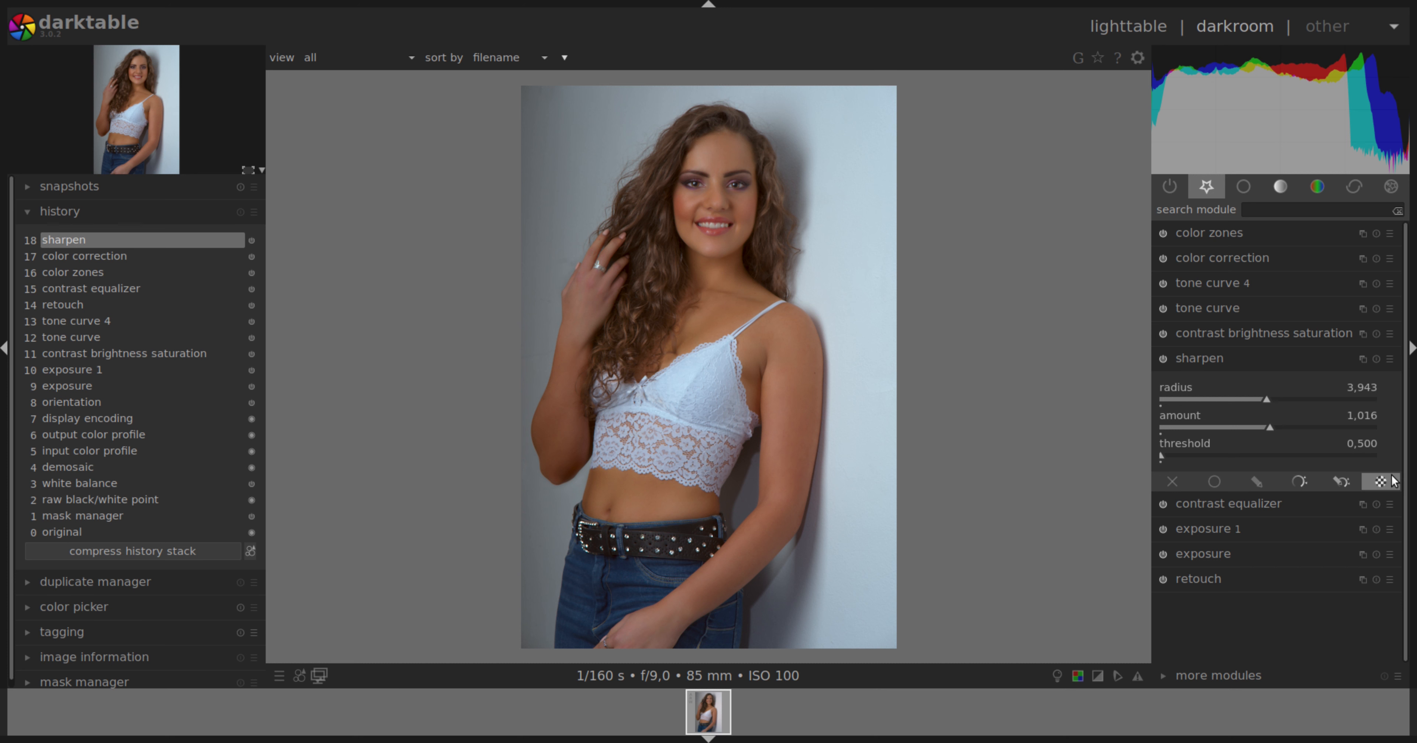
Restrict the sharpening to a drawn mask with brush strokes over the eyes, lips, lace top and belt
left_click(1250, 479)
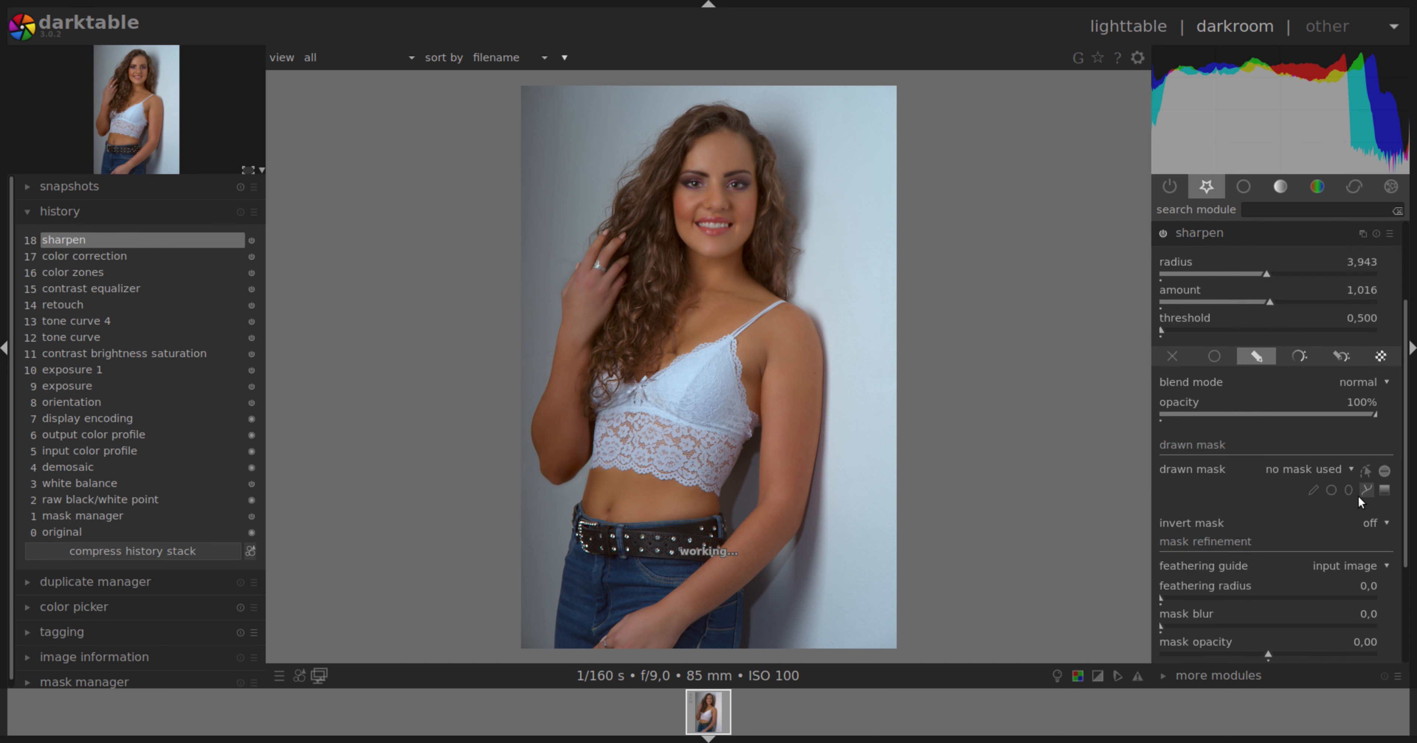
left_click(1312, 488)
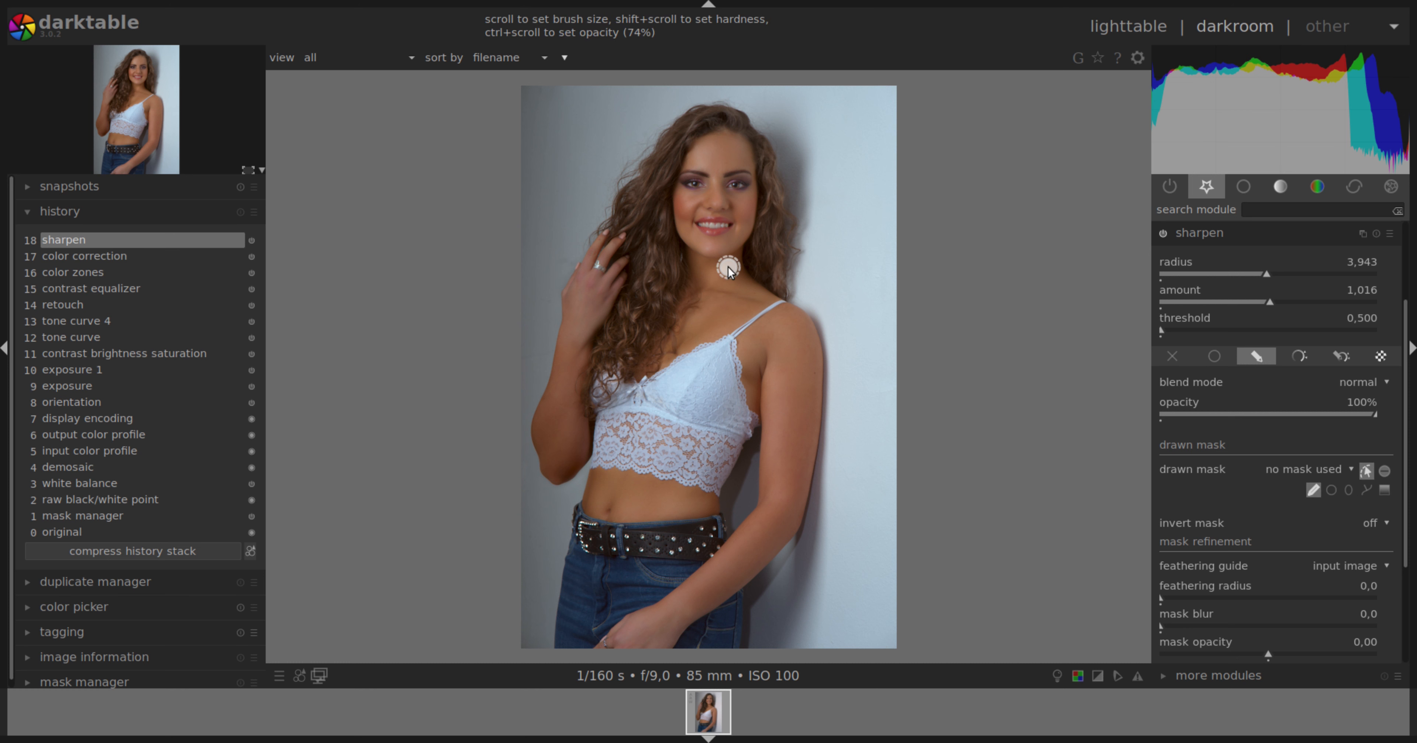
mouse_move(741, 185)
left_mouse_down()
mouse_move(699, 182)
mouse_move(702, 219)
mouse_move(715, 217)
left_mouse_up()
left_click(1314, 490)
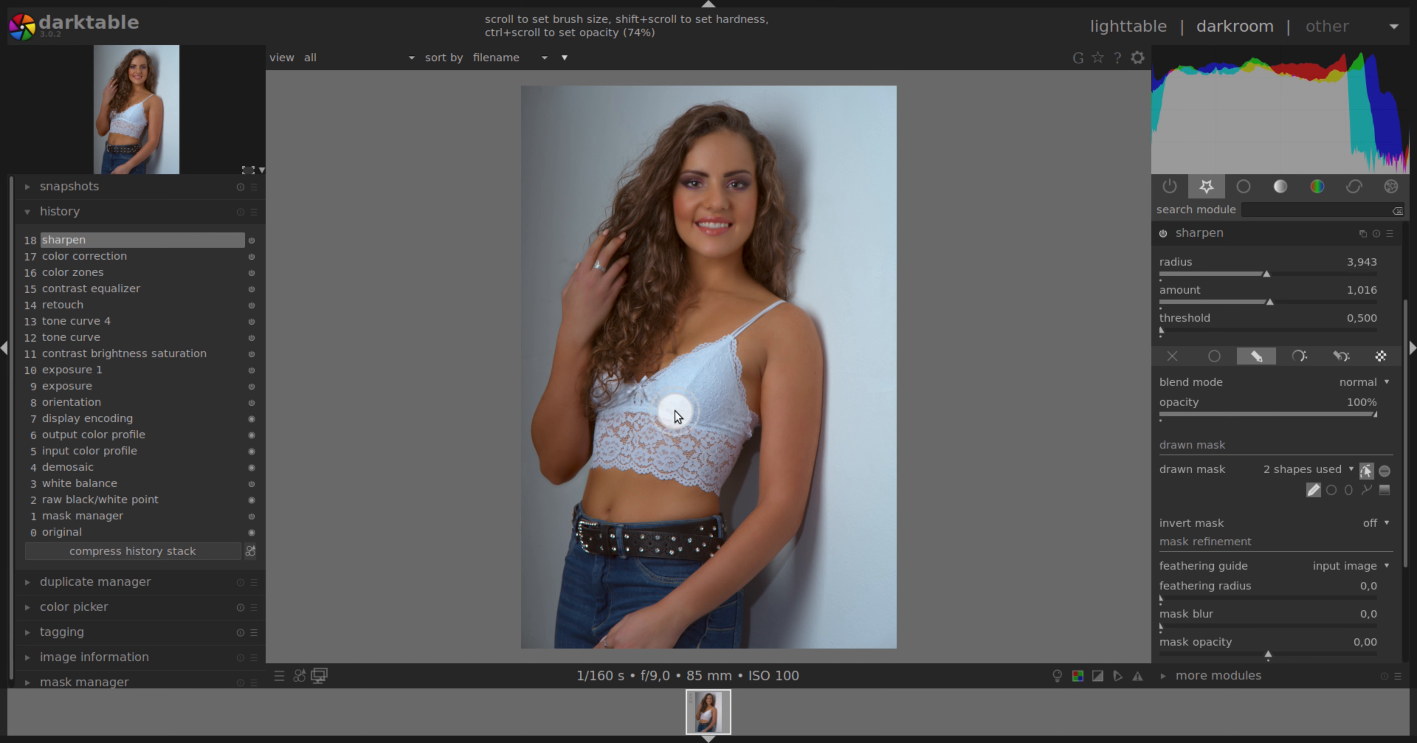
mouse_move(716, 357)
left_mouse_down()
mouse_move(634, 401)
mouse_move(613, 438)
mouse_move(706, 468)
mouse_move(727, 425)
mouse_move(674, 443)
left_mouse_up()
left_click(1313, 490)
left_click_drag(611, 529, 729, 540)
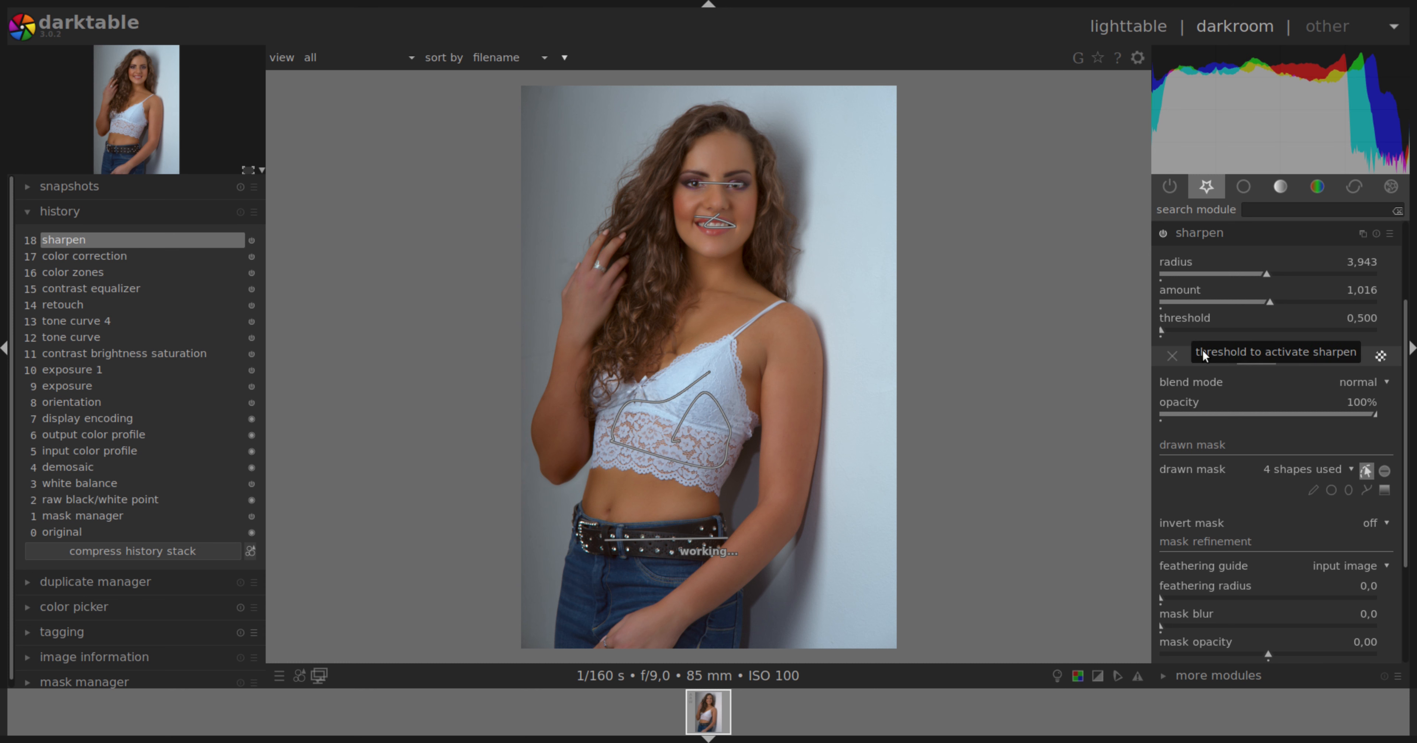
left_click(1292, 232)
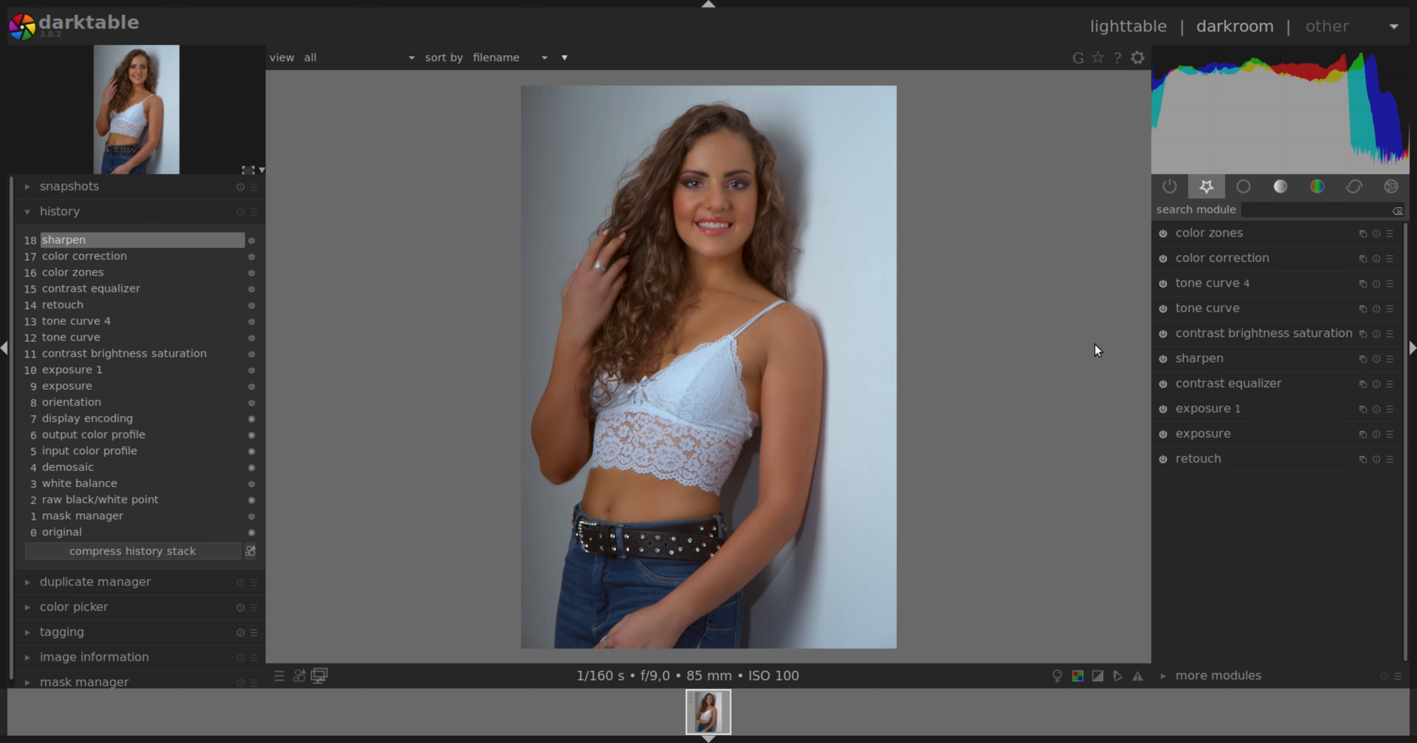
Compare the original history state with the sharpened state of the photo
left_click(80, 531)
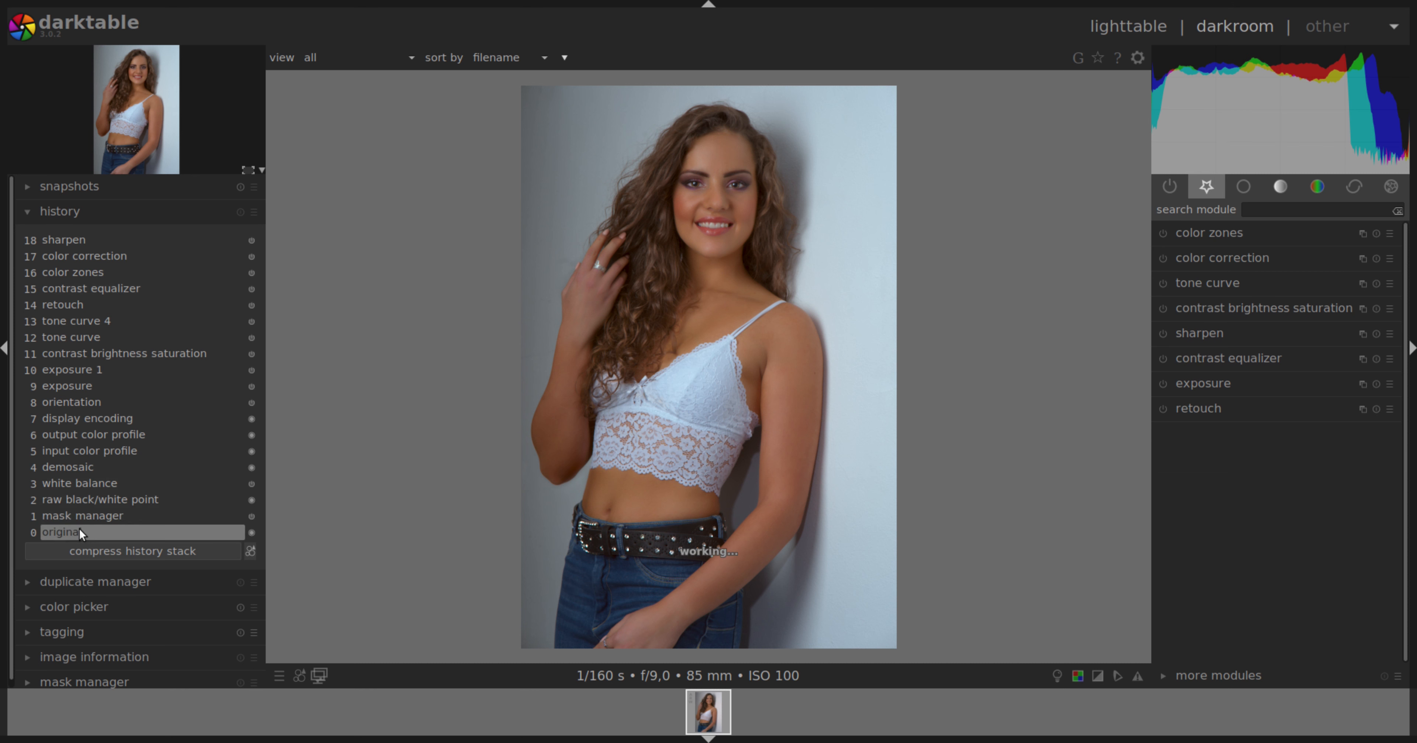
left_click(68, 239)
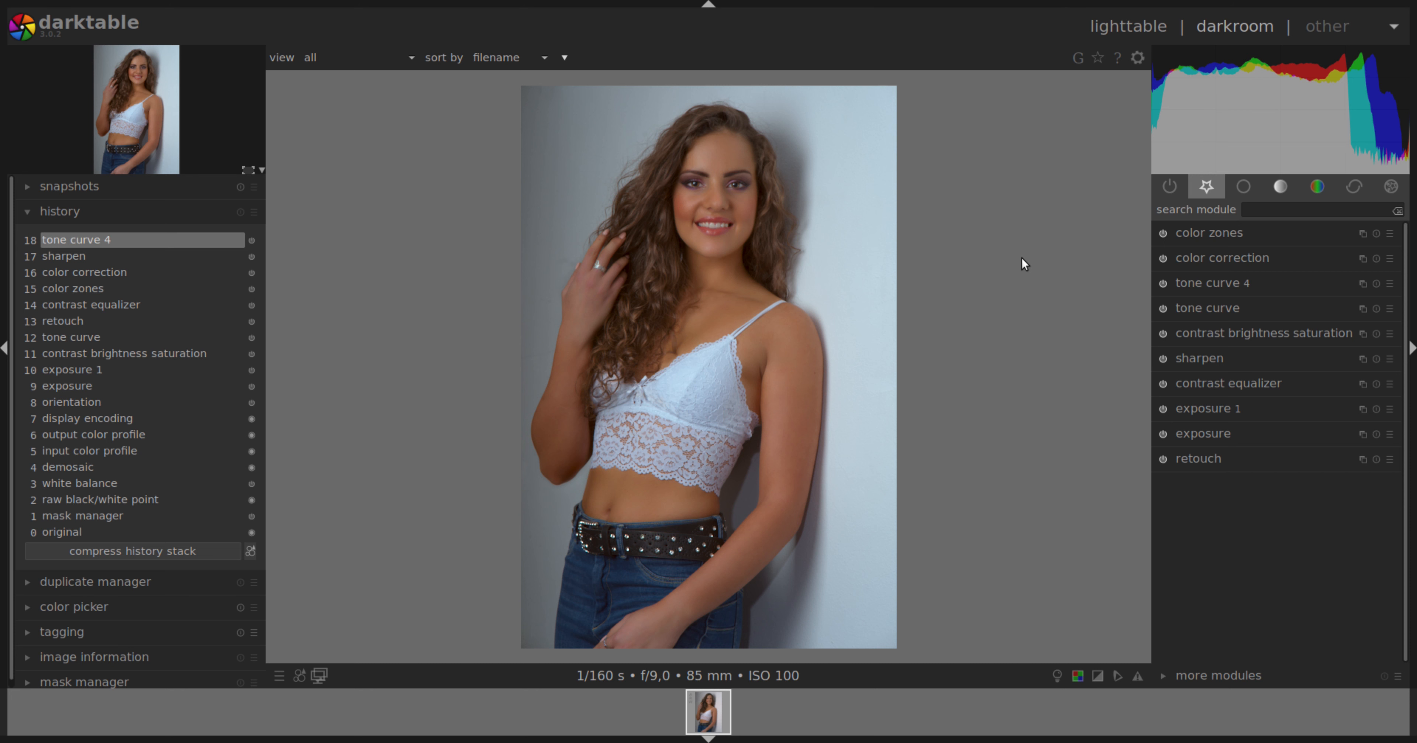
Add a new tone curve instance and brighten the image by raising the curve's midtones strongly
left_click(1362, 283)
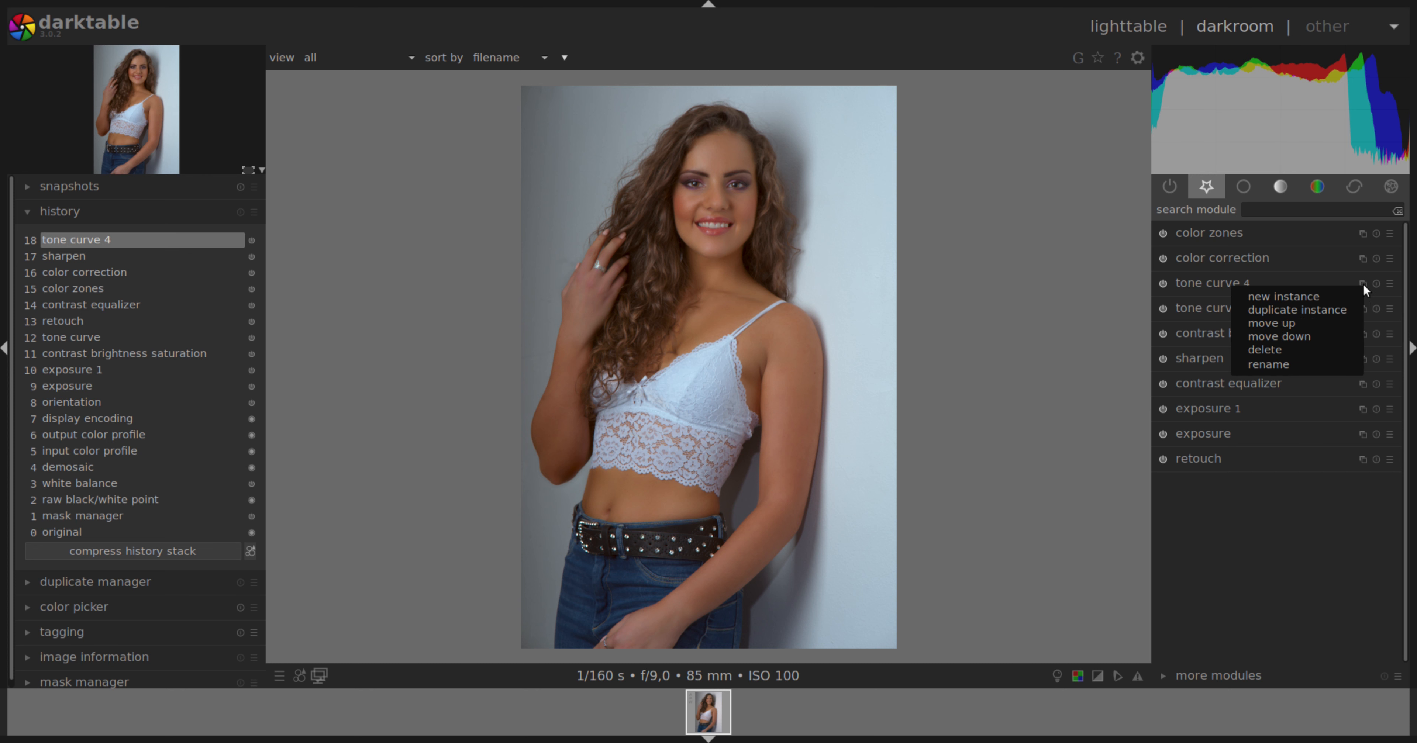
left_click(1308, 297)
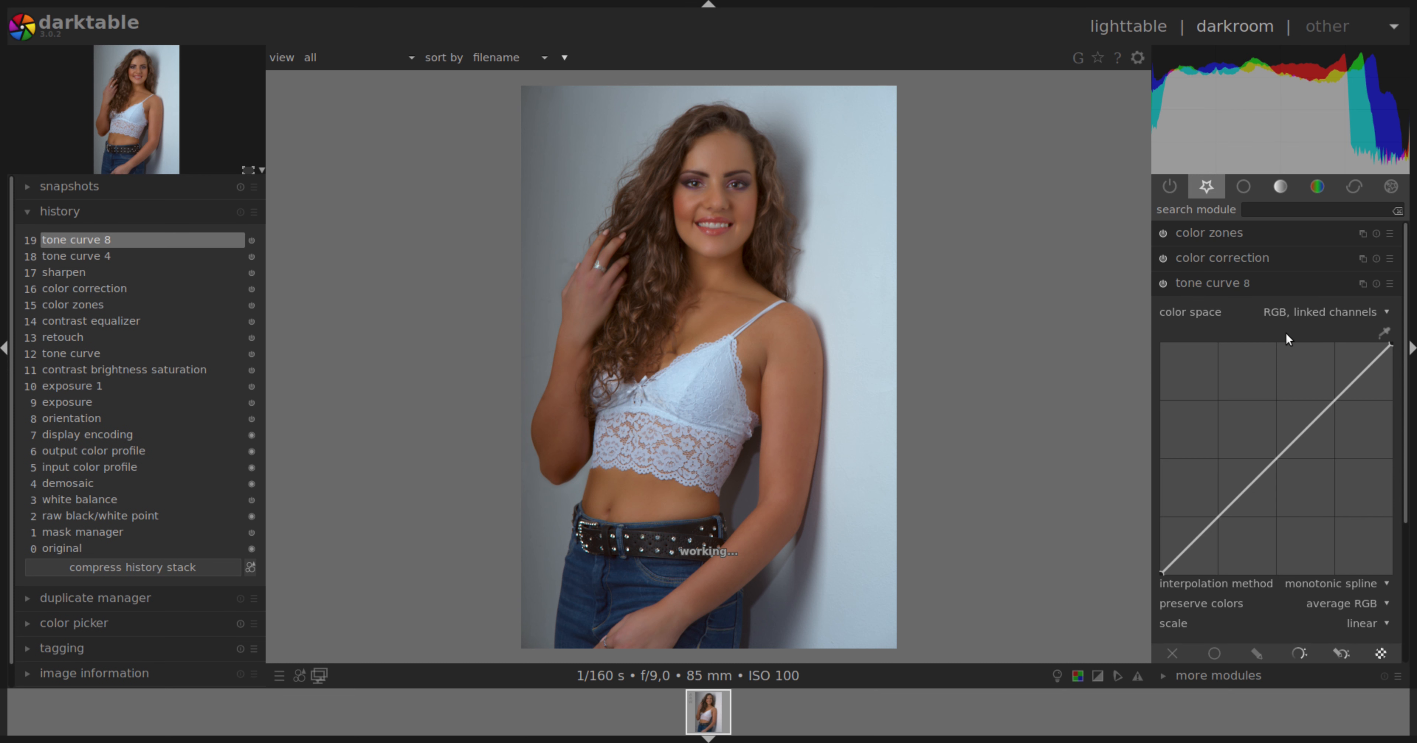
left_click_drag(1278, 453, 1265, 407)
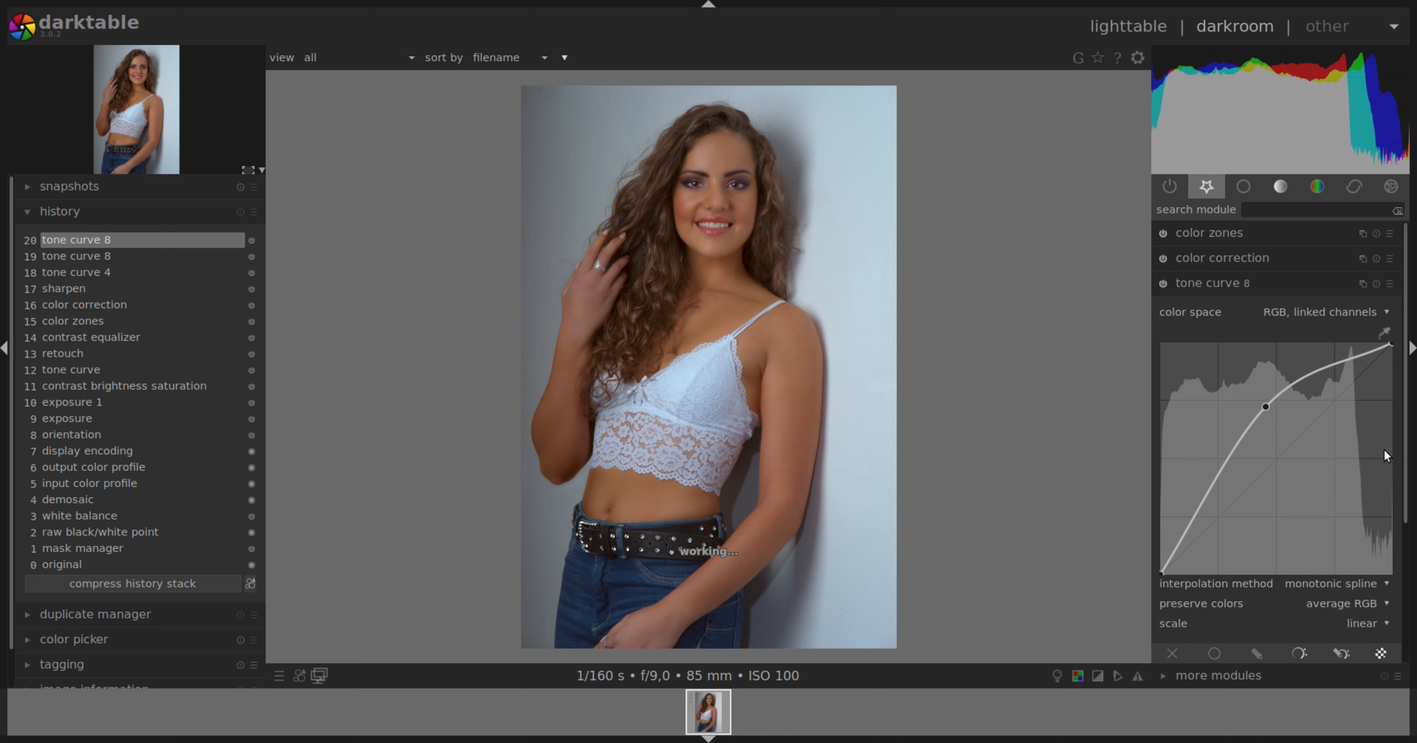
Limit the new tone curve to a drawn mask and brush a looping stroke across the forehead
left_click_drag(1406, 465, 1408, 531)
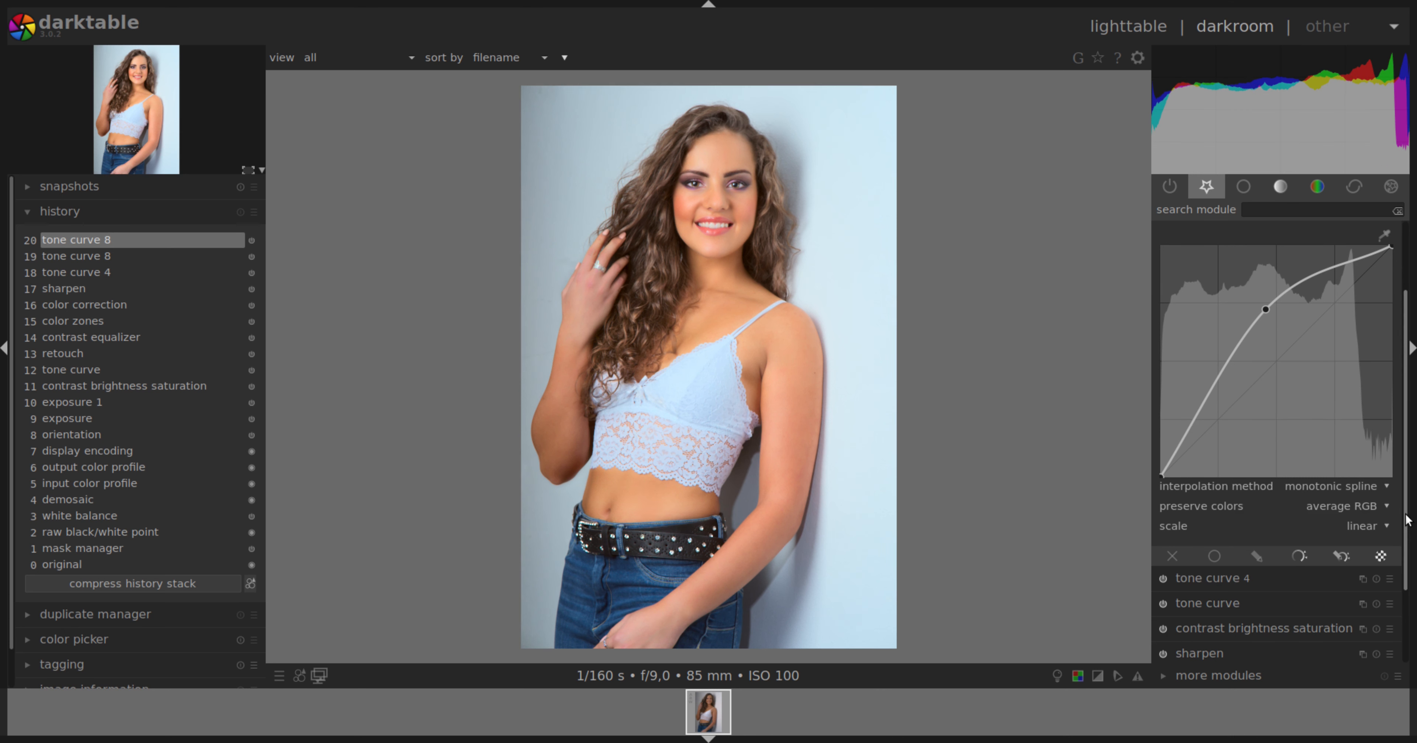
left_click(1256, 556)
scroll(1404, 468, "down", 1)
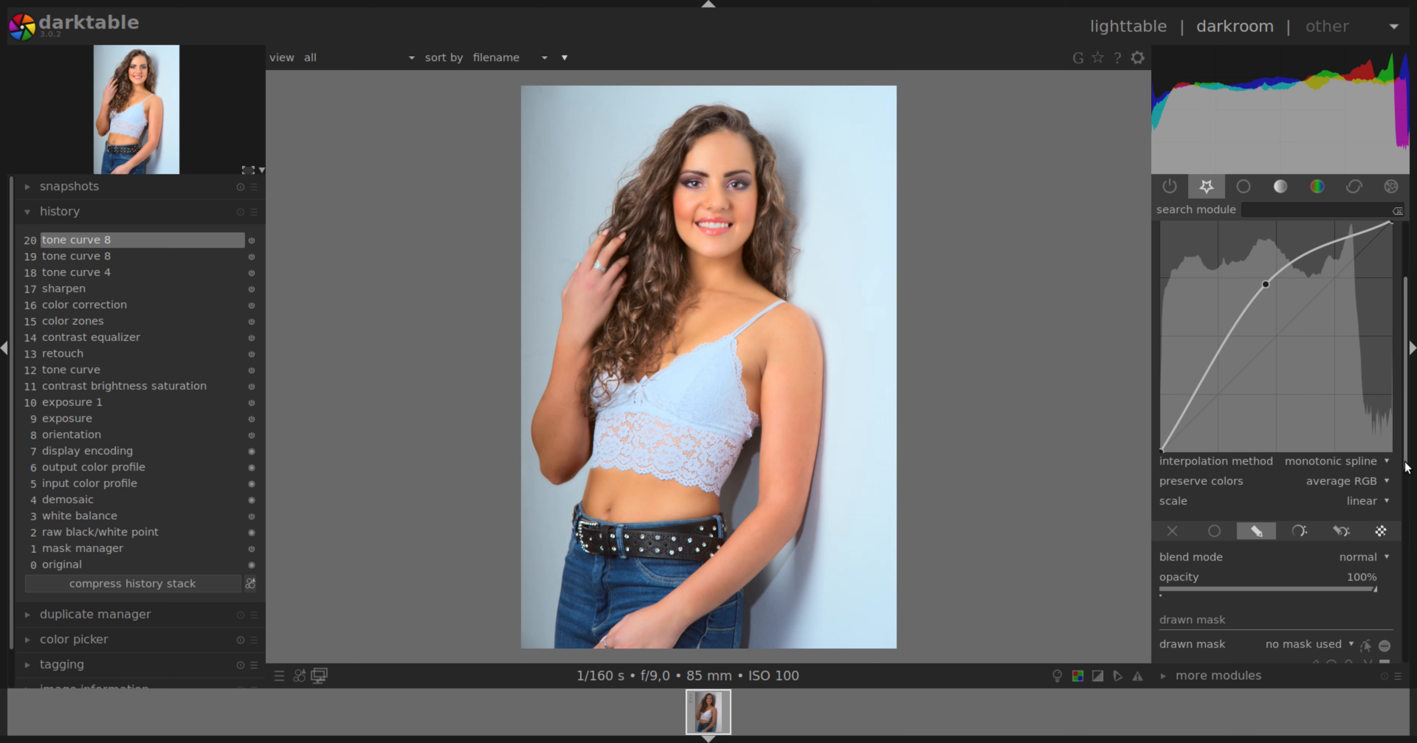
left_click_drag(1405, 467, 1408, 514)
left_click(1313, 549)
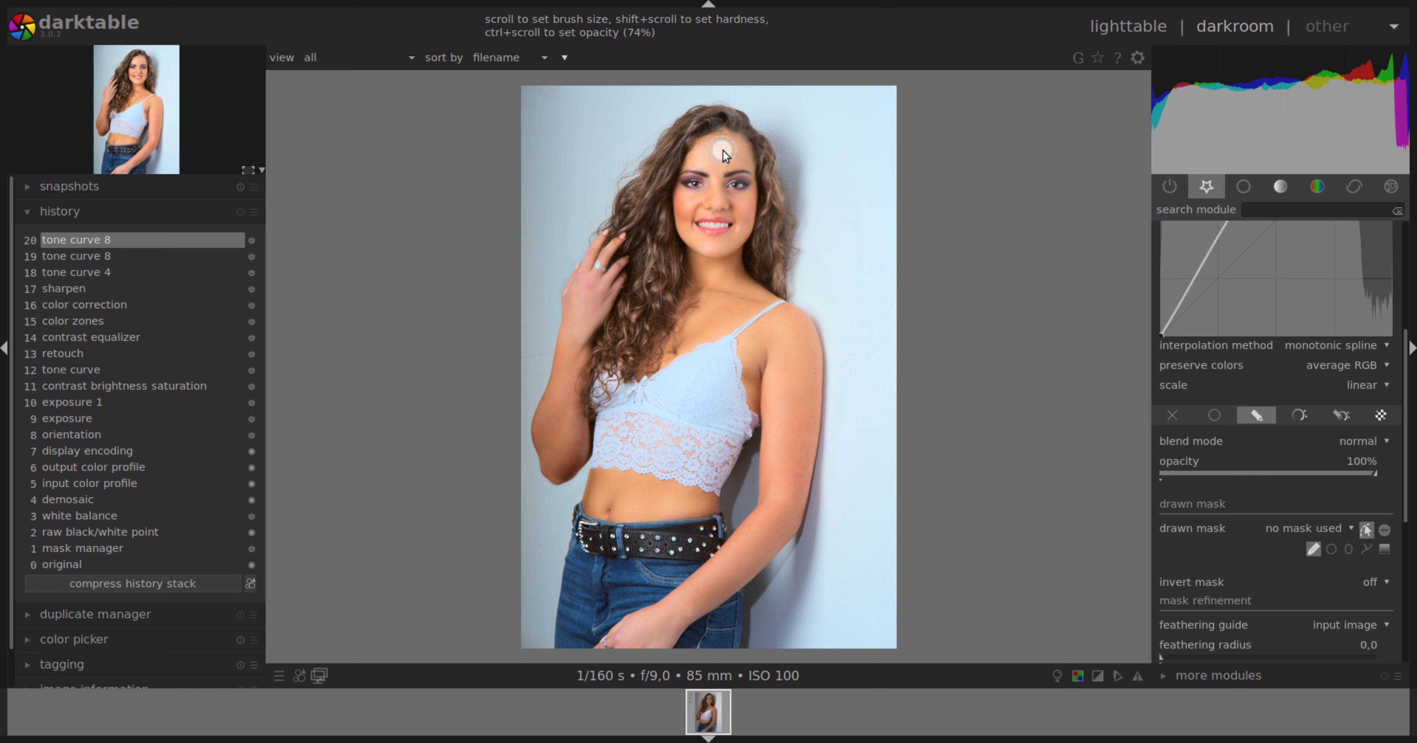
mouse_move(706, 154)
left_mouse_down()
mouse_move(735, 149)
mouse_move(712, 149)
left_mouse_up()
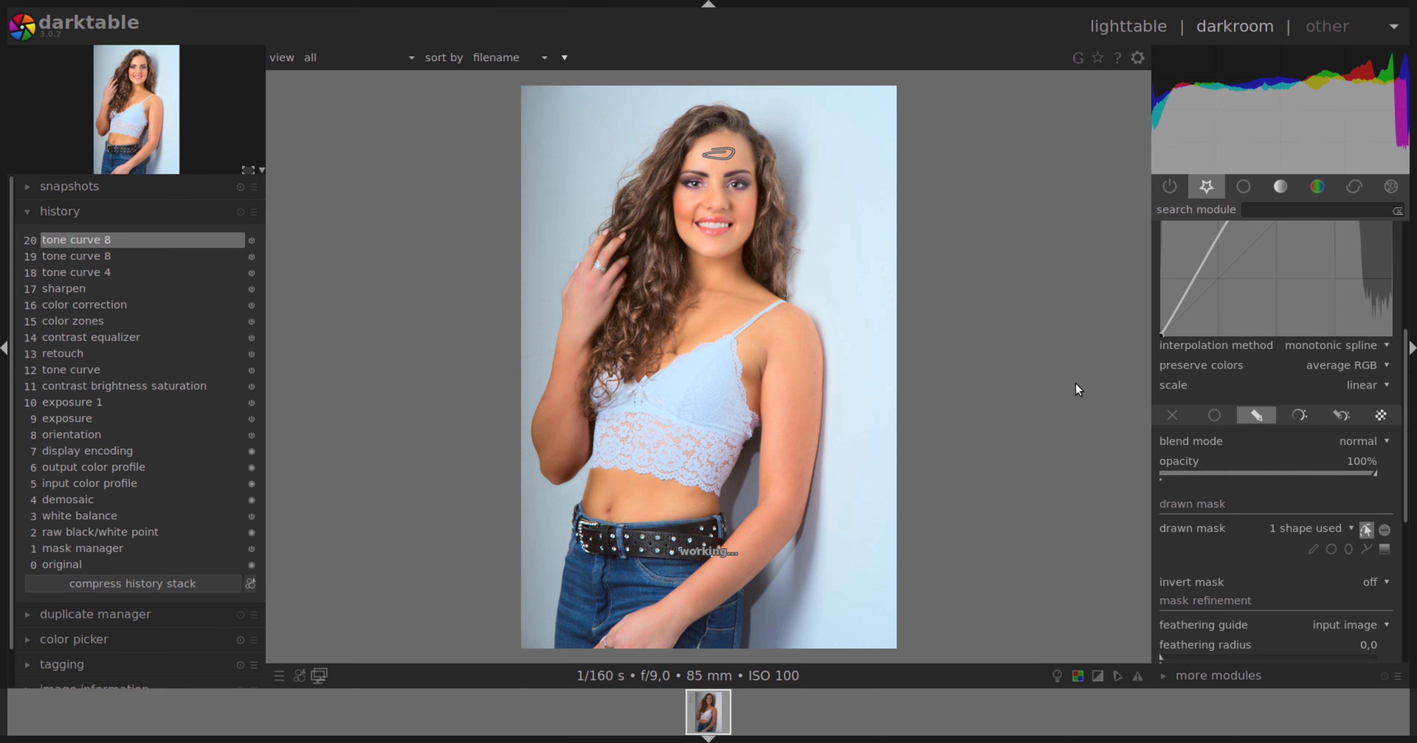
Add a brush stroke along the bridge of the nose to the tone curve mask
scroll(734, 289, "up", 2)
scroll(737, 292, "up", 2)
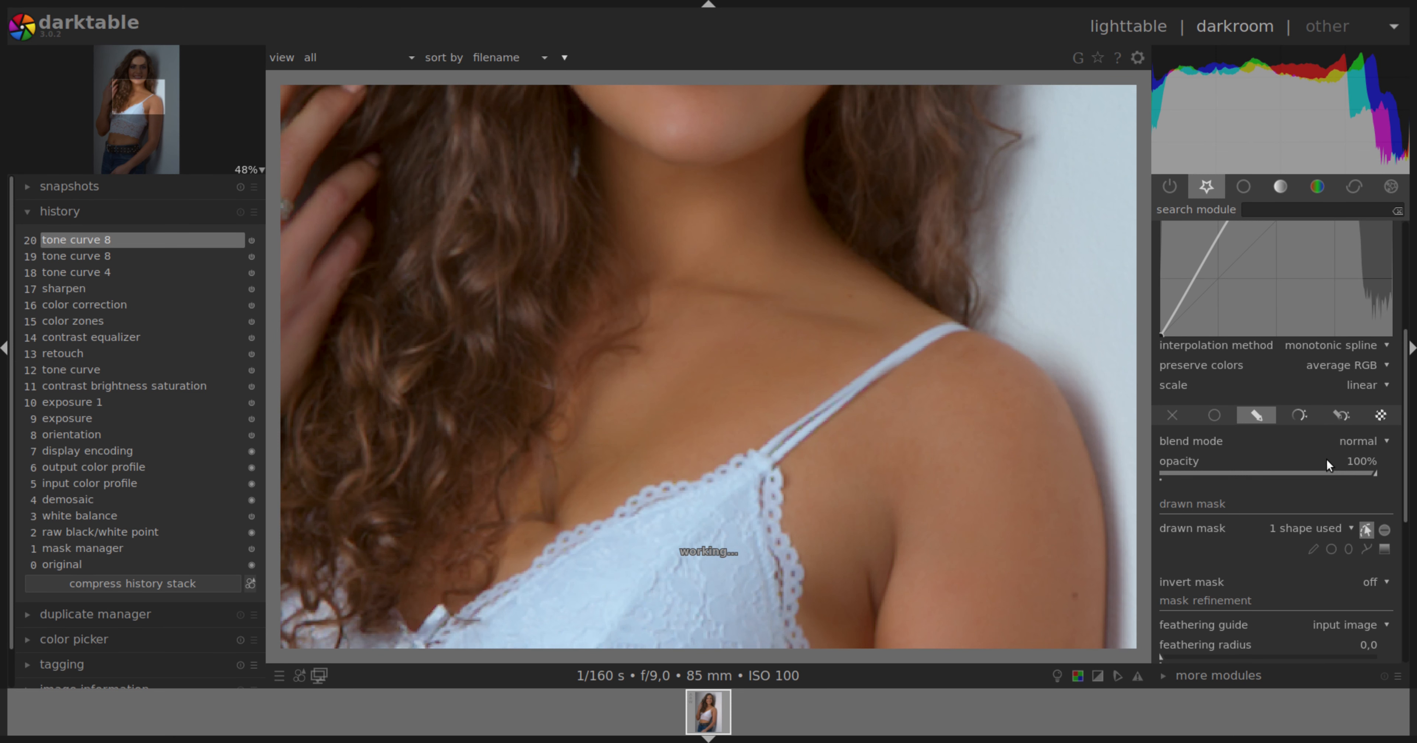
left_click_drag(157, 95, 139, 68)
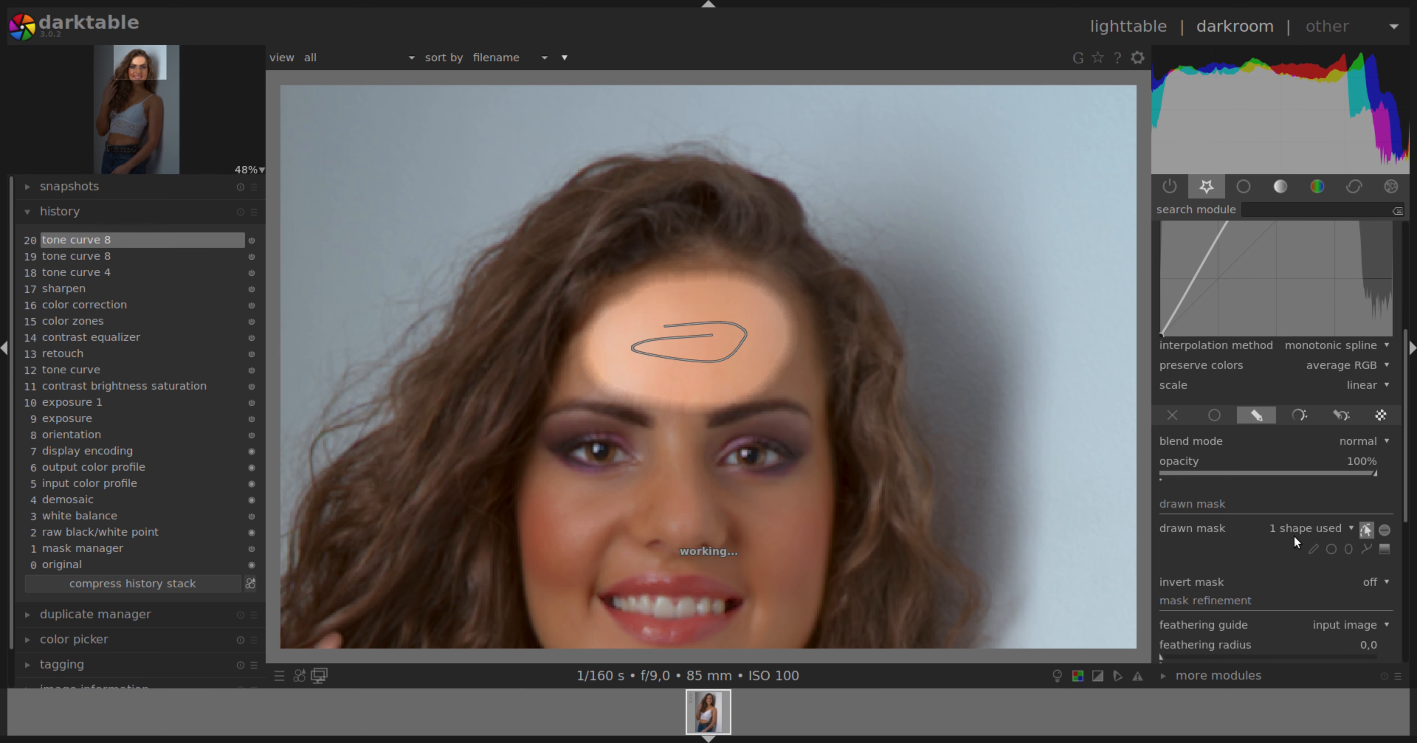
left_click(1314, 549)
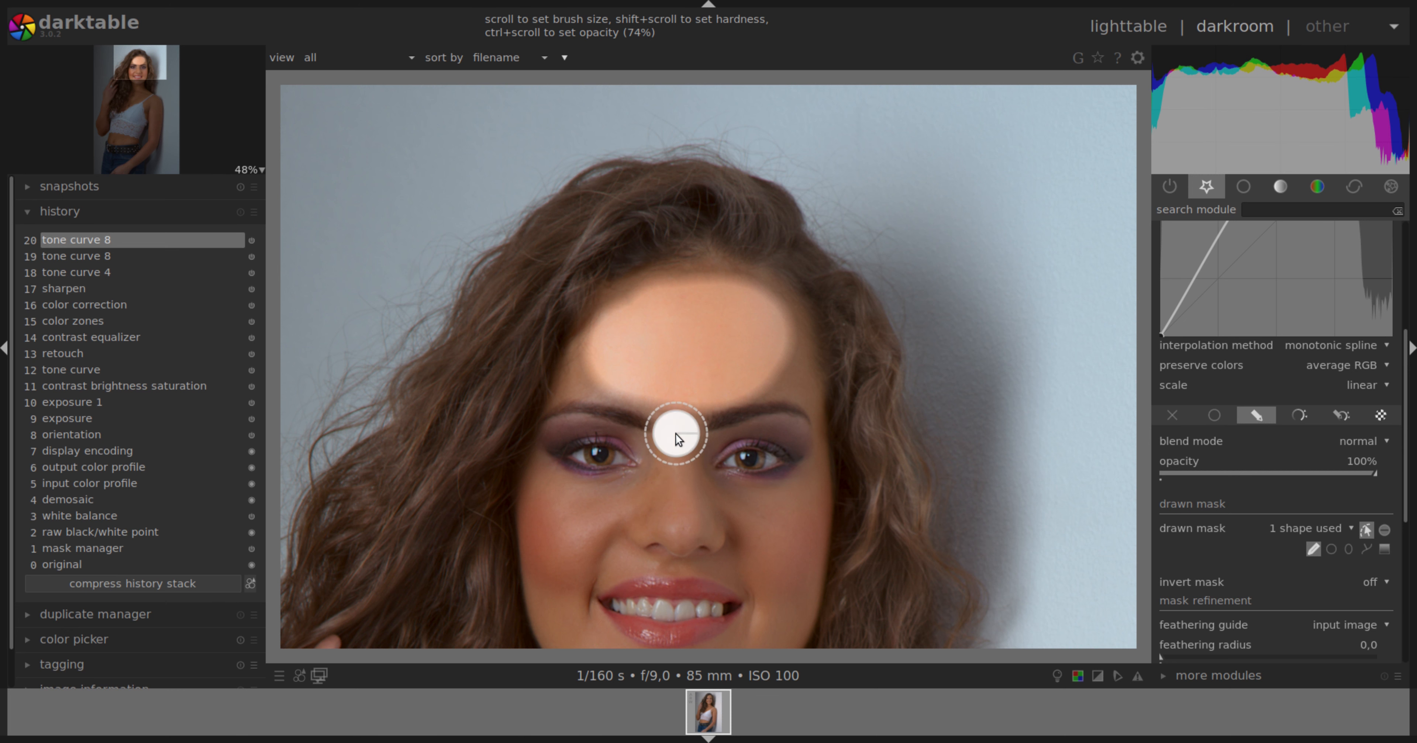
left_click_drag(736, 524, 738, 525)
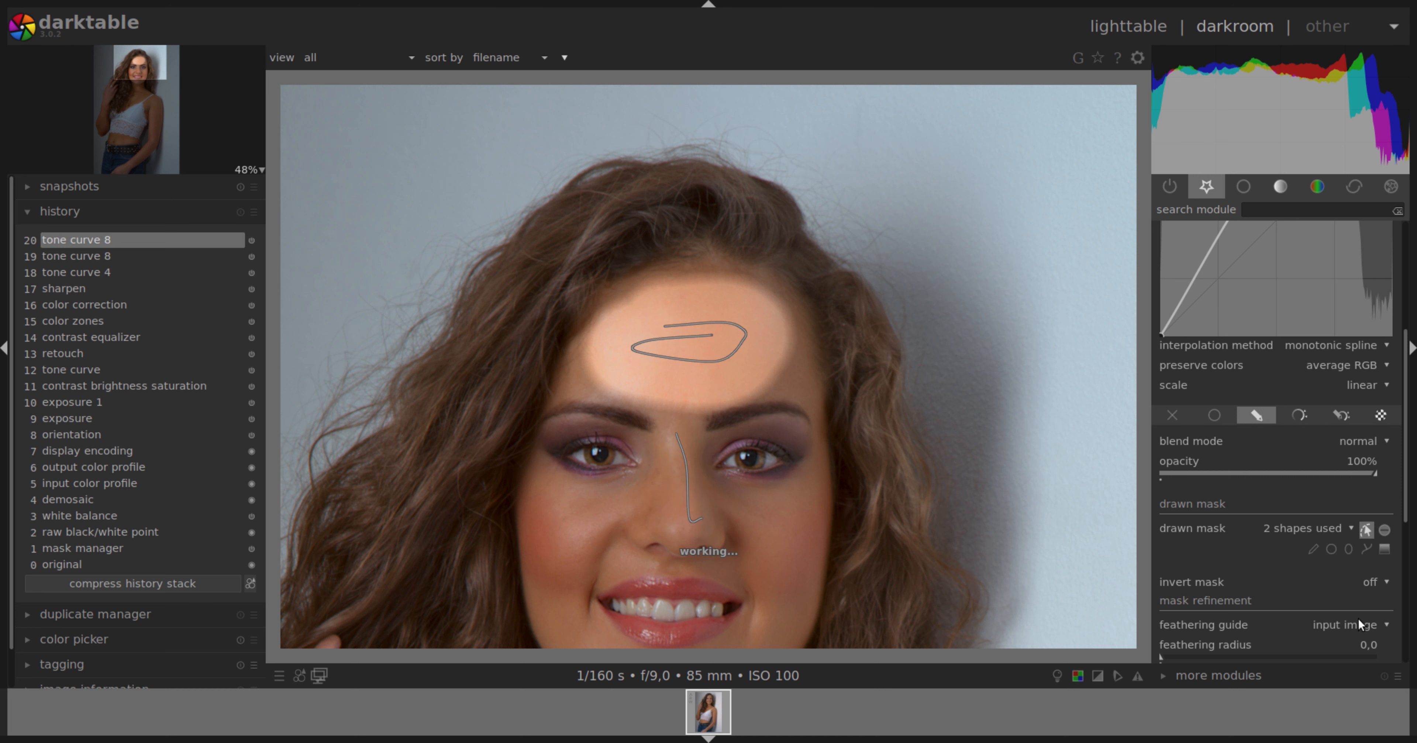
Brush both cheeks and the area beneath the eye on the image's left side into the tone curve mask
left_click(1312, 548)
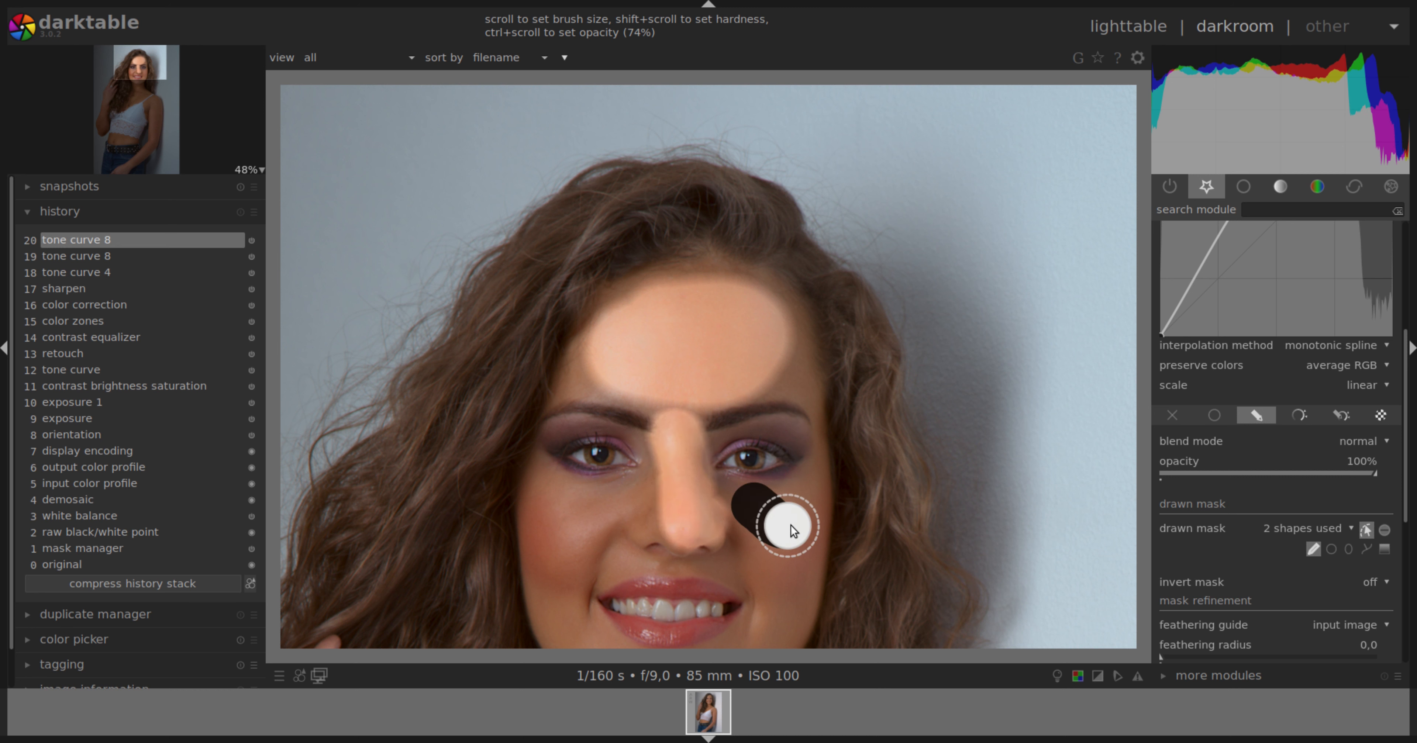
left_click_drag(780, 533, 778, 532)
left_click(1314, 549)
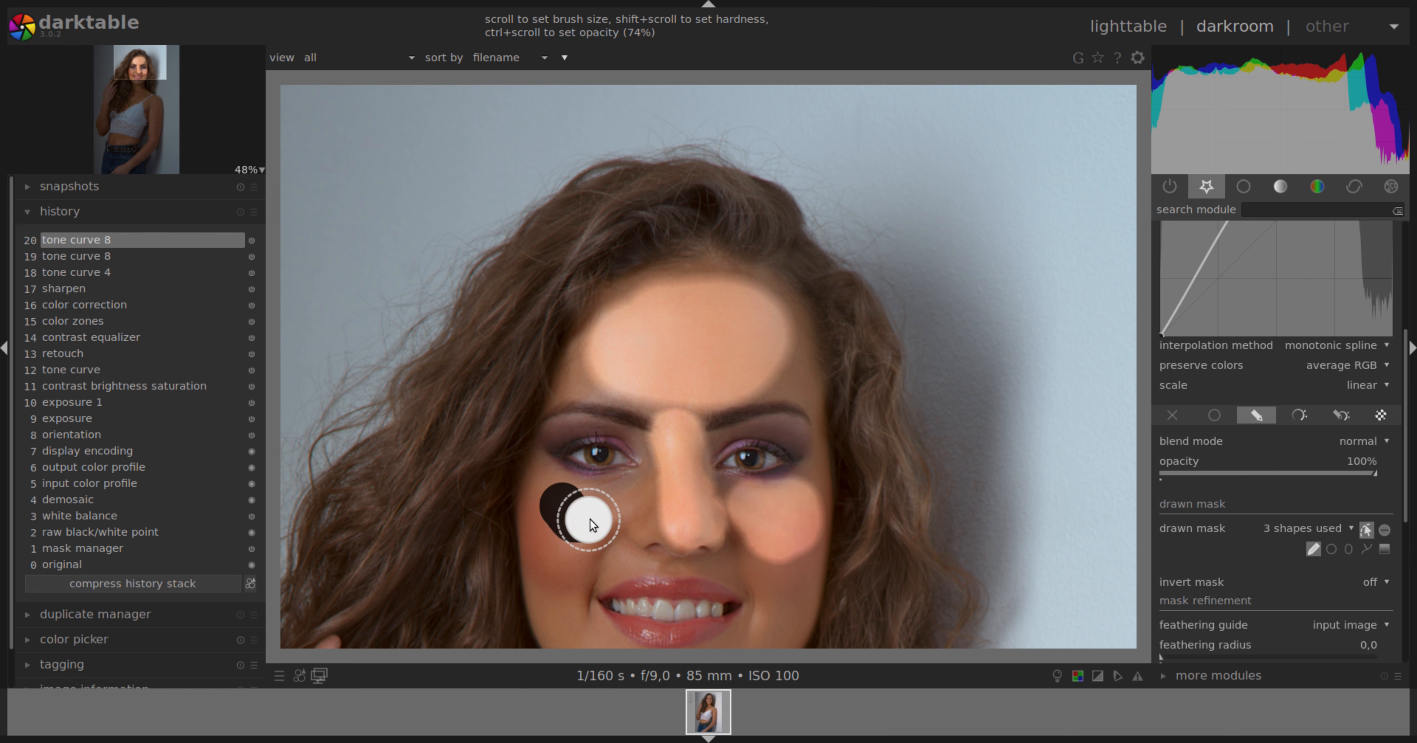
left_click_drag(580, 507, 582, 506)
left_click(1313, 550)
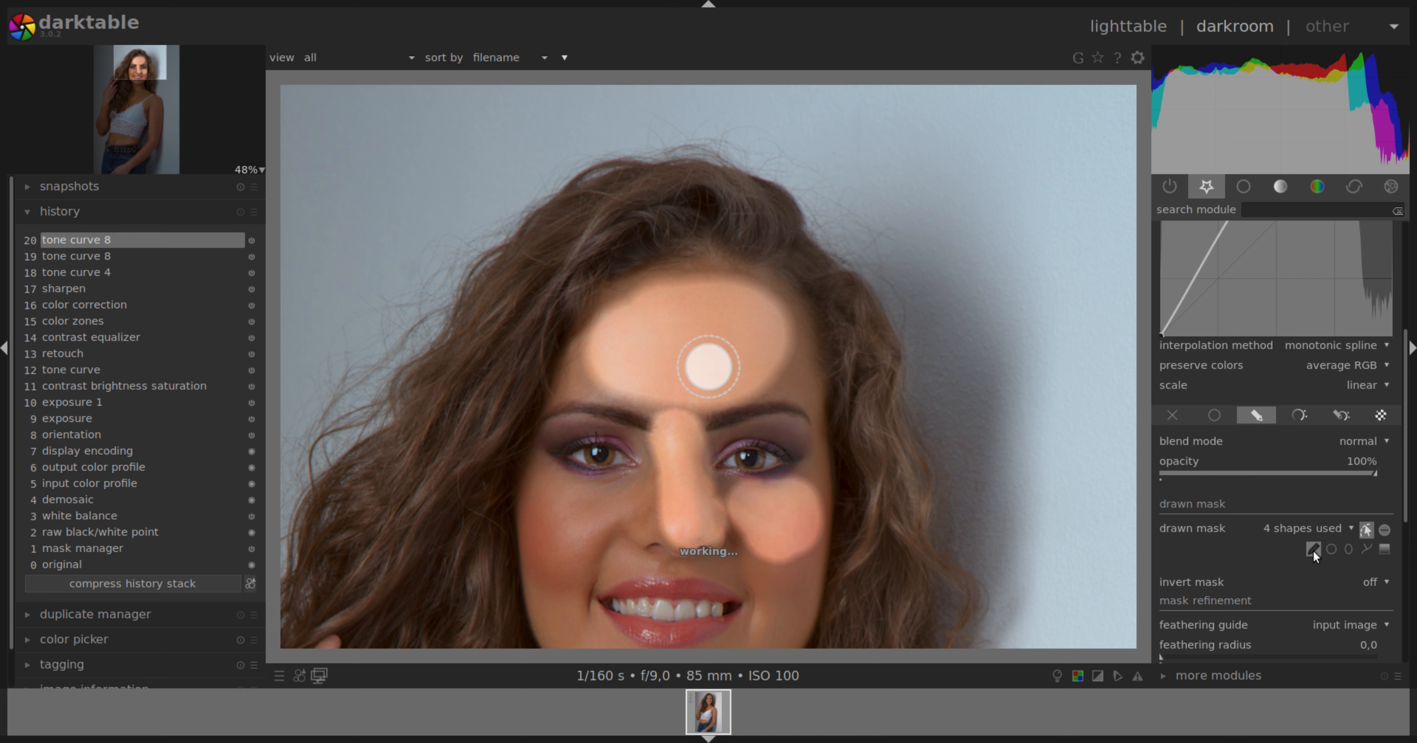
left_click_drag(566, 488, 627, 487)
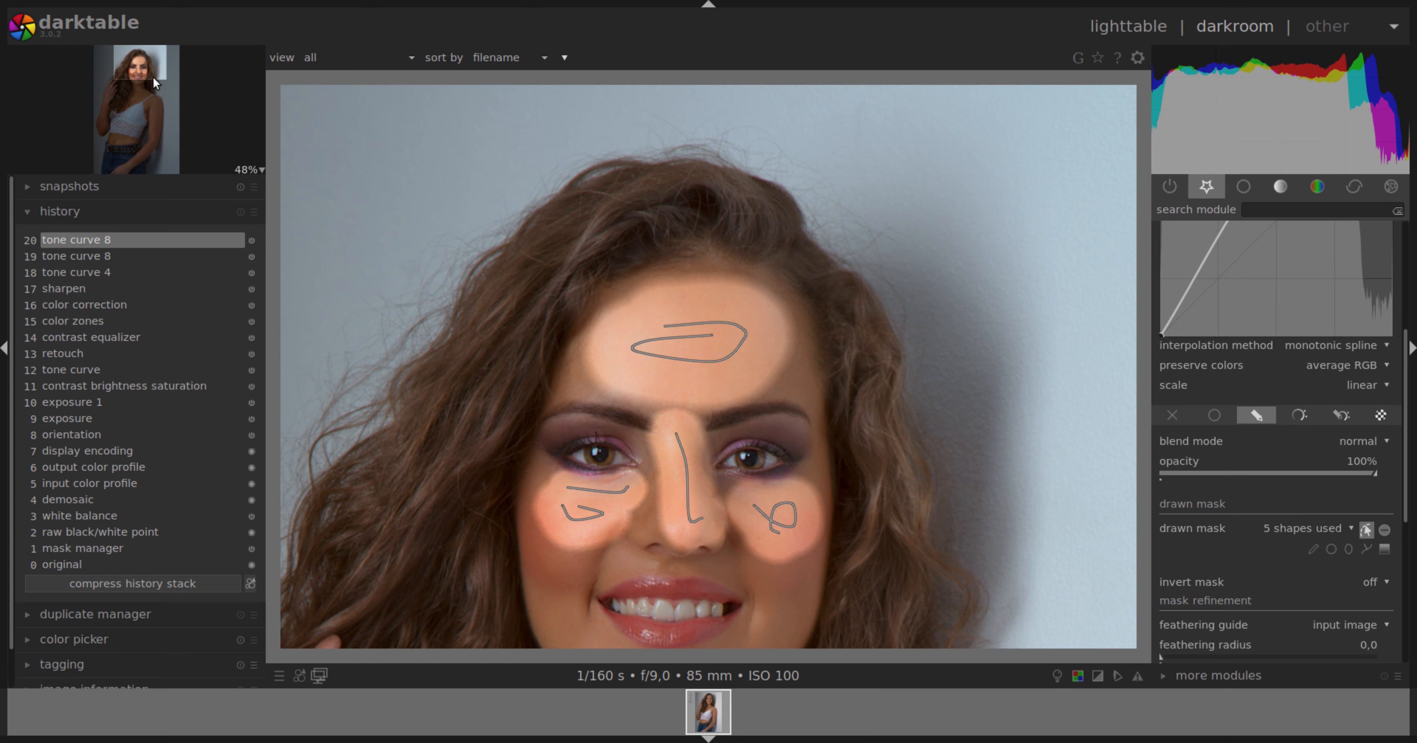
Add the lower lip with a small brush and the chin with a larger brush to the tone curve mask
mouse_move(148, 74)
left_mouse_down()
mouse_move(149, 93)
mouse_move(138, 83)
left_mouse_up()
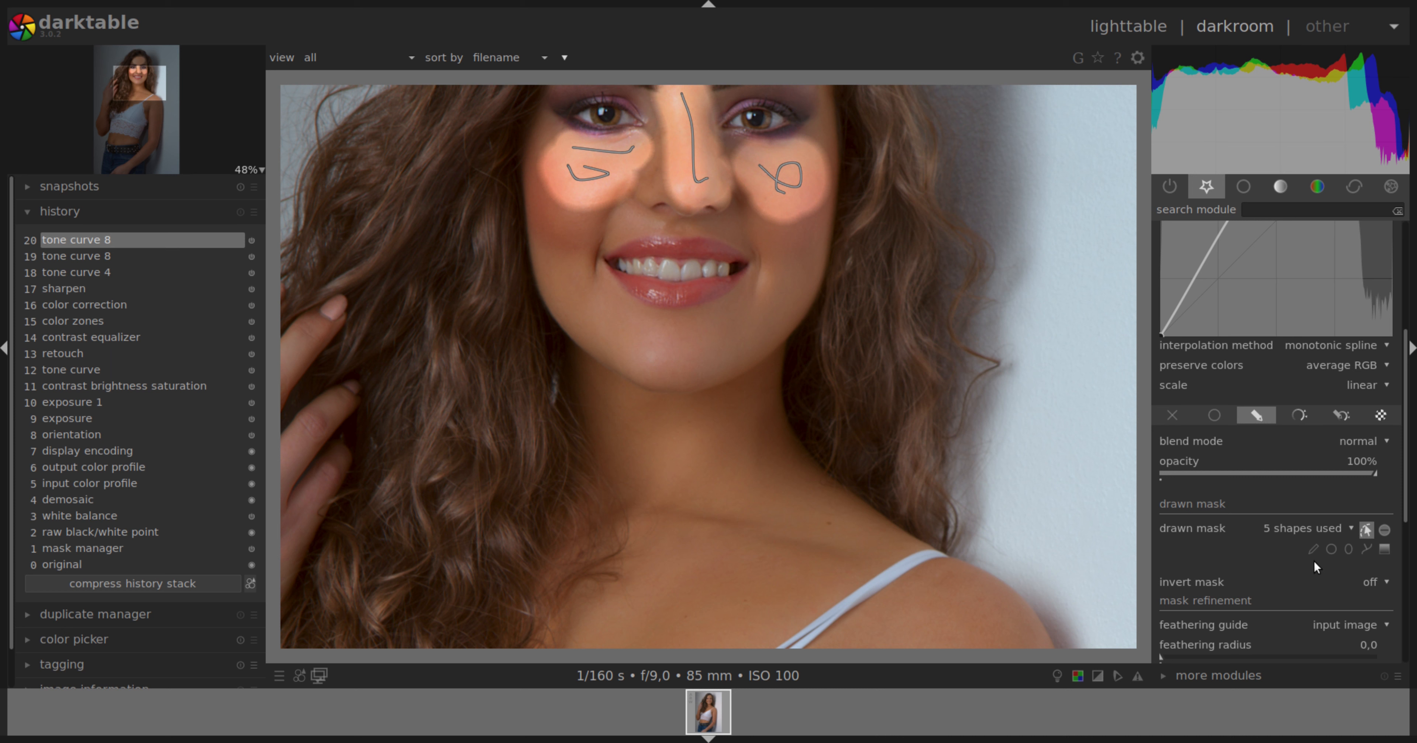
left_click(1313, 549)
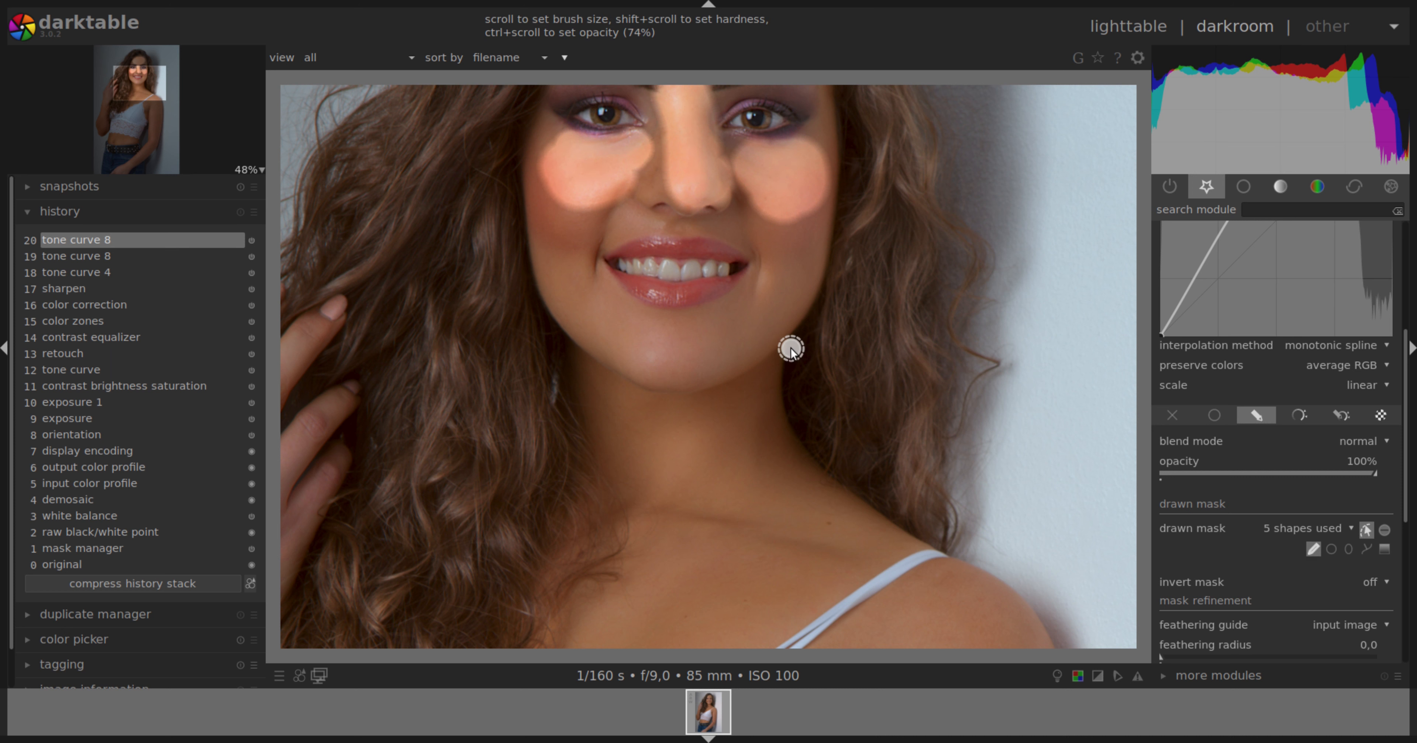
left_click_drag(686, 293, 728, 283)
left_click(1313, 549)
scroll(709, 402, "up", 1)
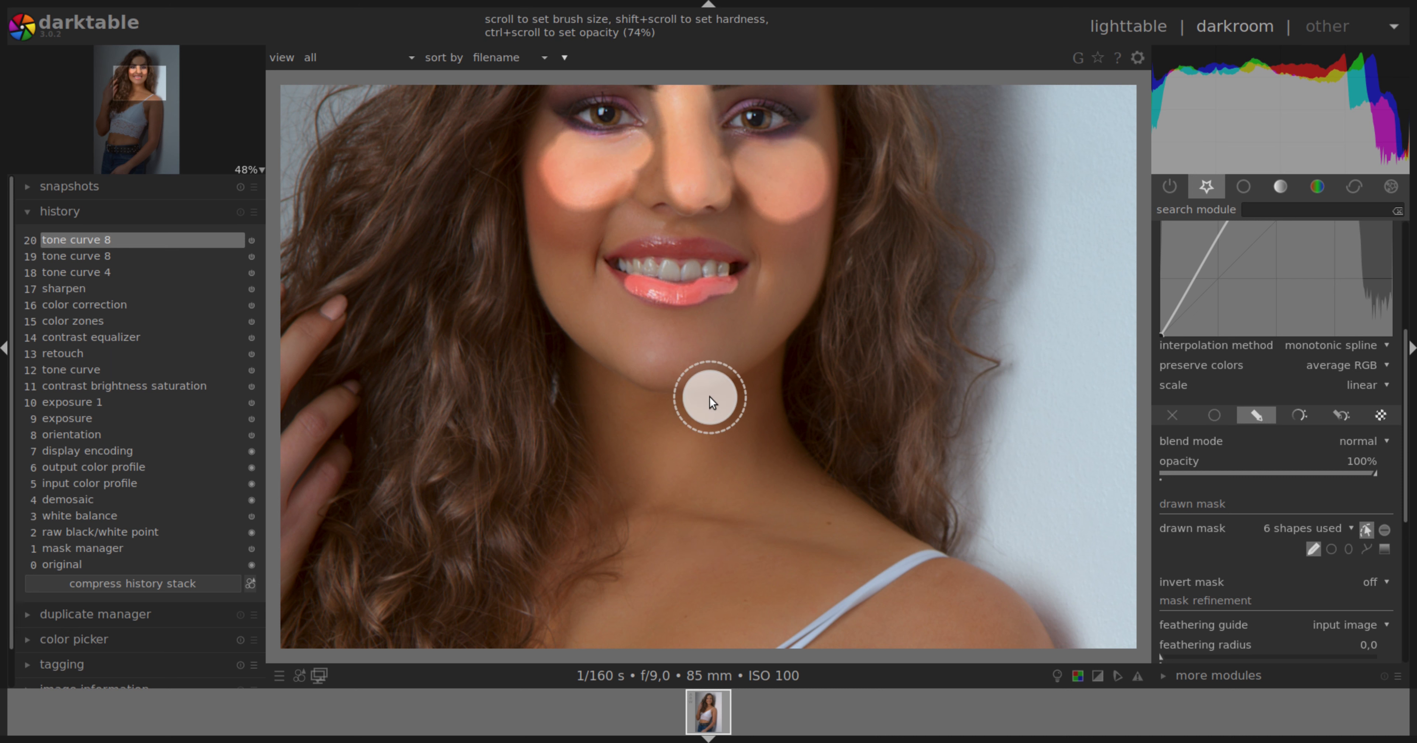
left_click_drag(639, 341, 742, 337)
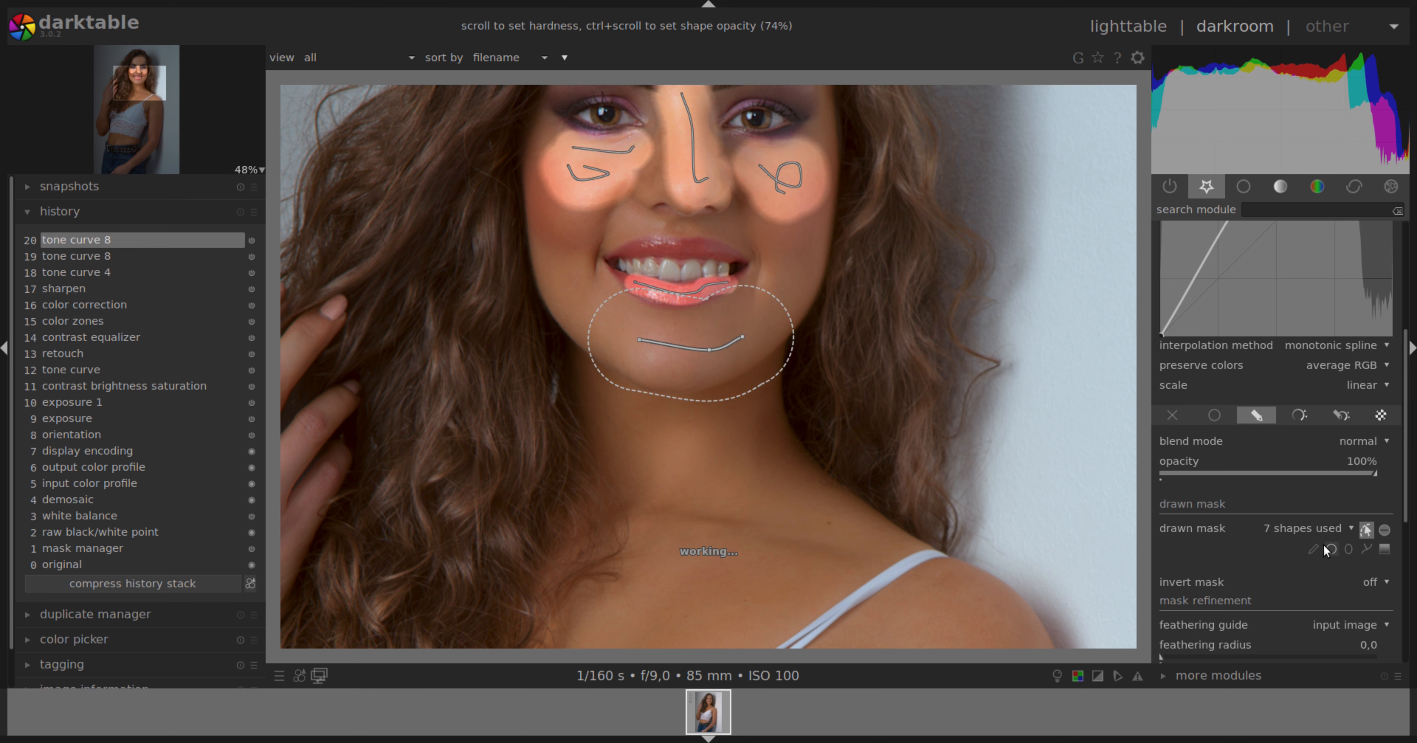
Trace the upper lip with a very fine brush to add it to the tone curve mask
left_click(1313, 549)
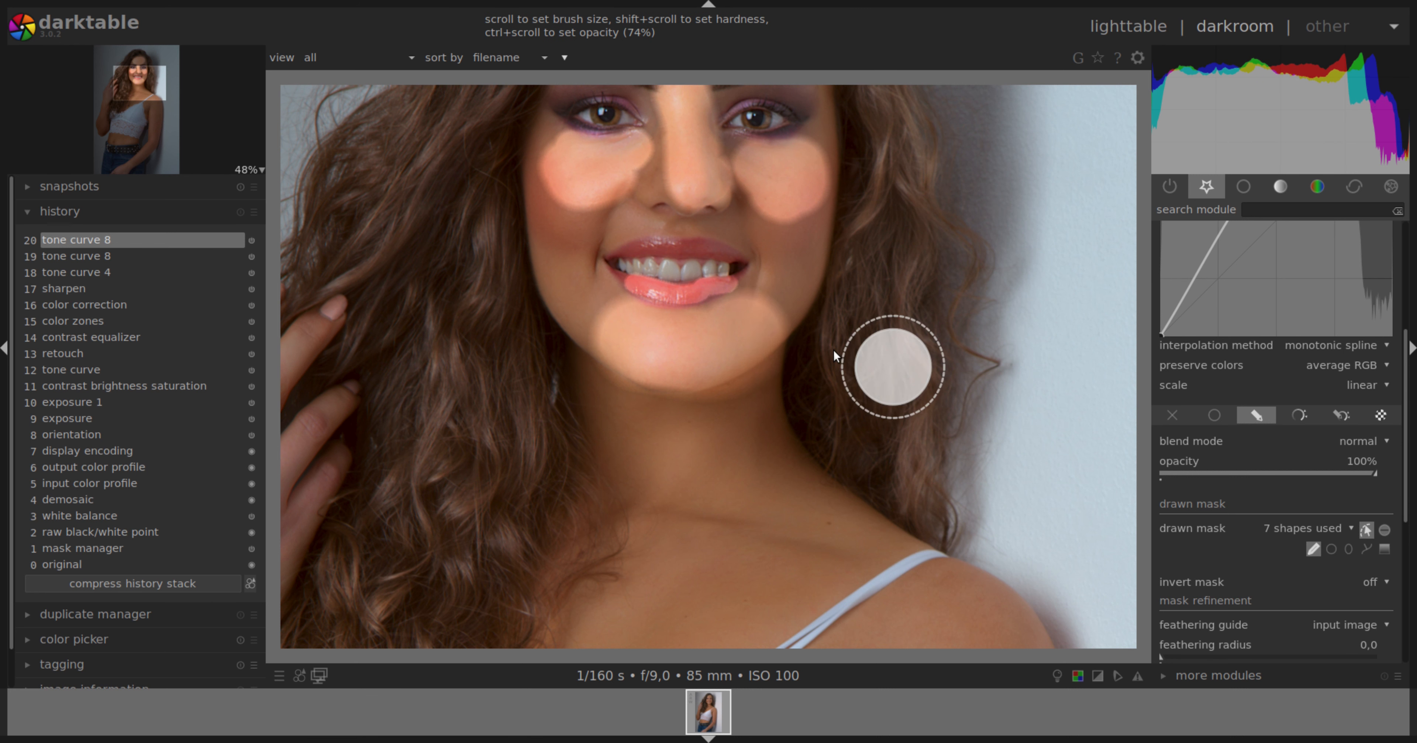
scroll(781, 334, "down", 4)
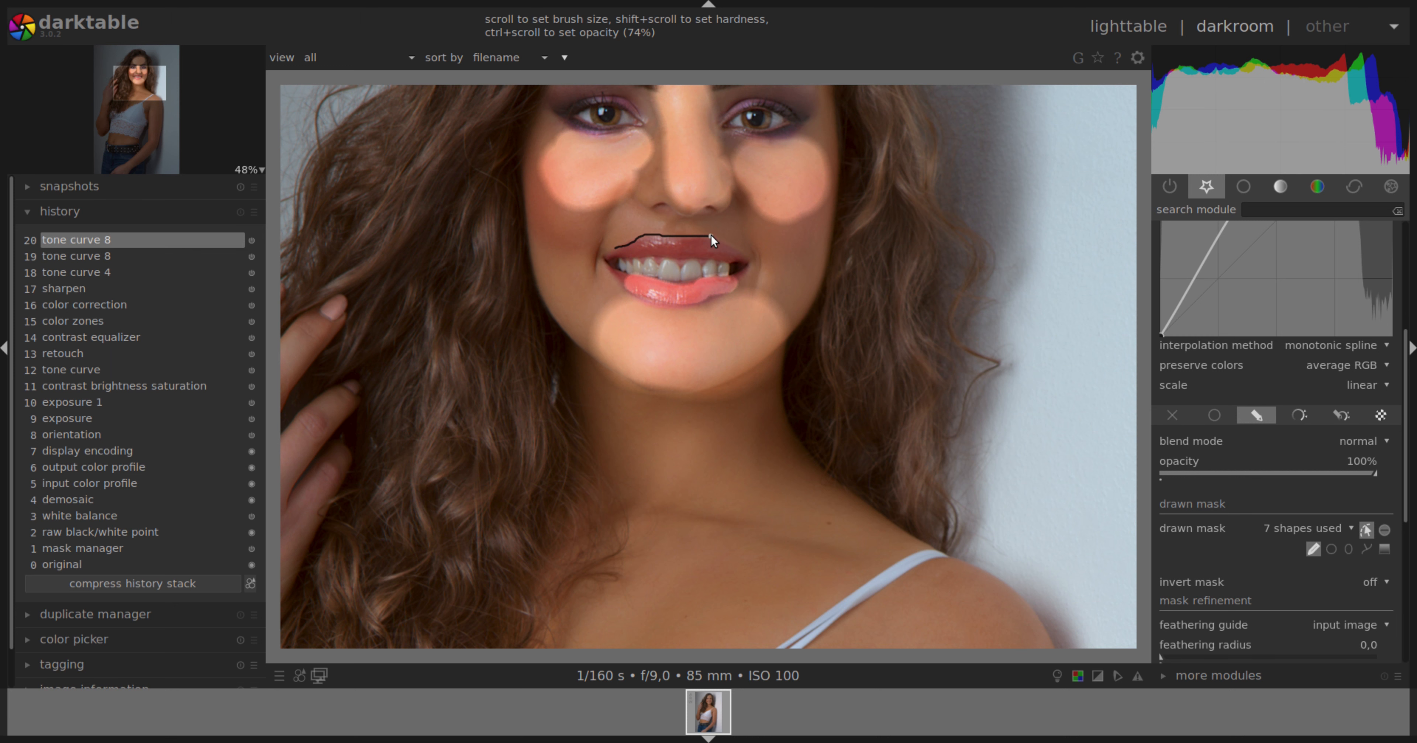
left_click_drag(738, 242, 744, 252)
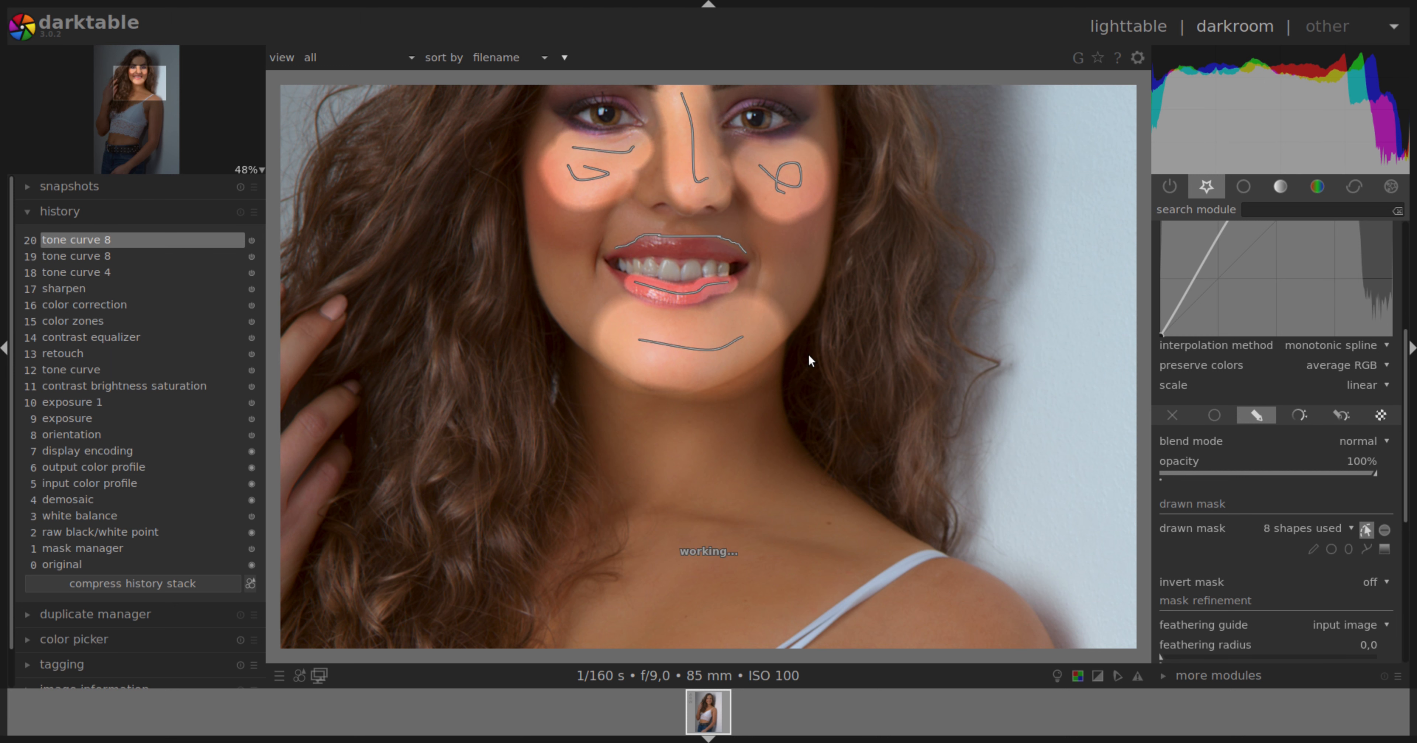
middle_click(1014, 428)
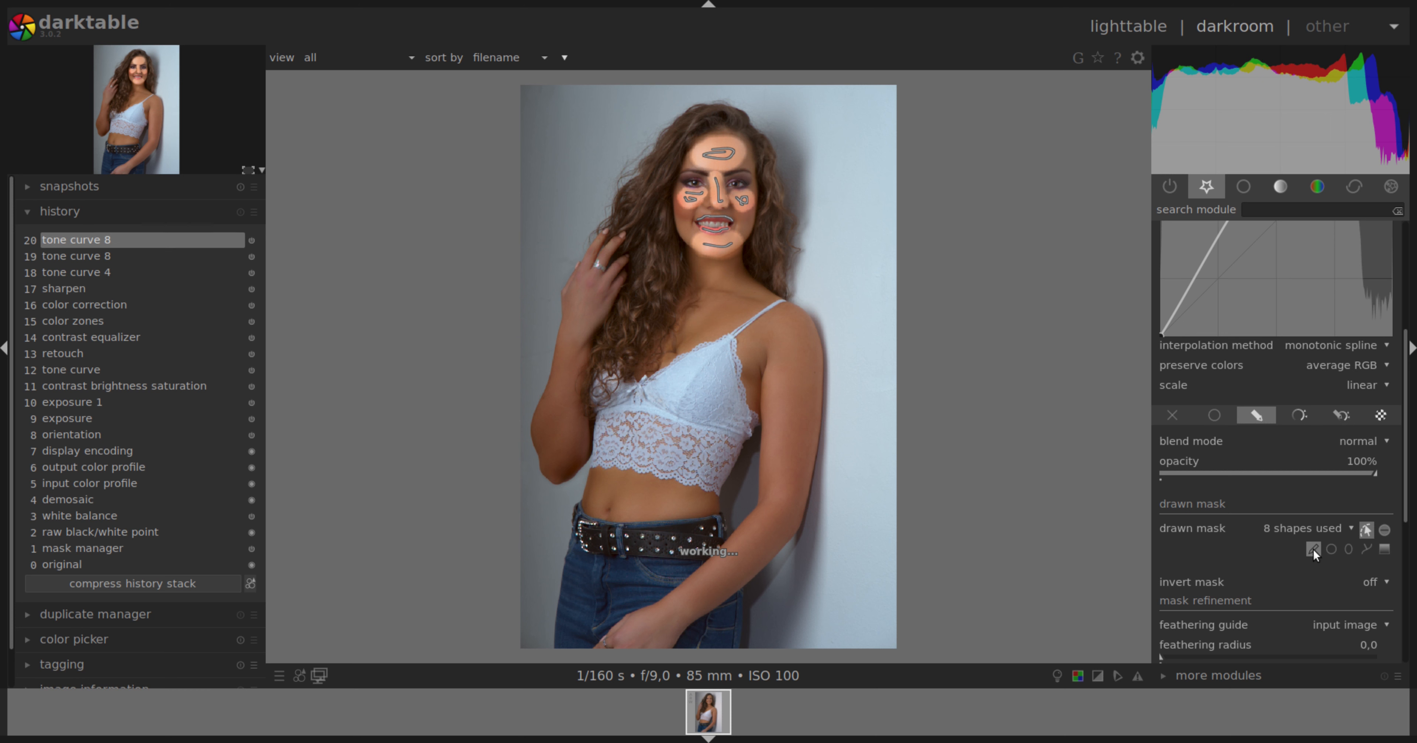
left_click(1313, 547)
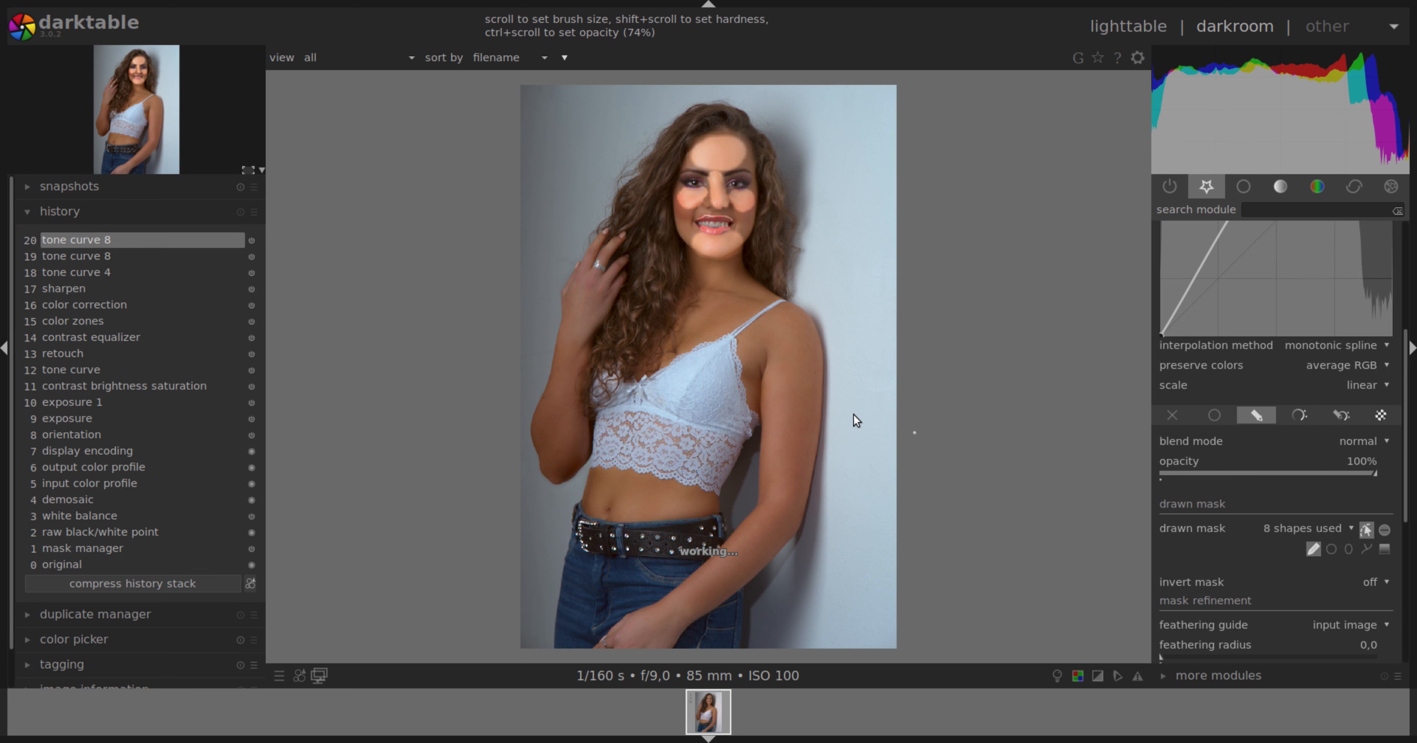
middle_click(784, 400)
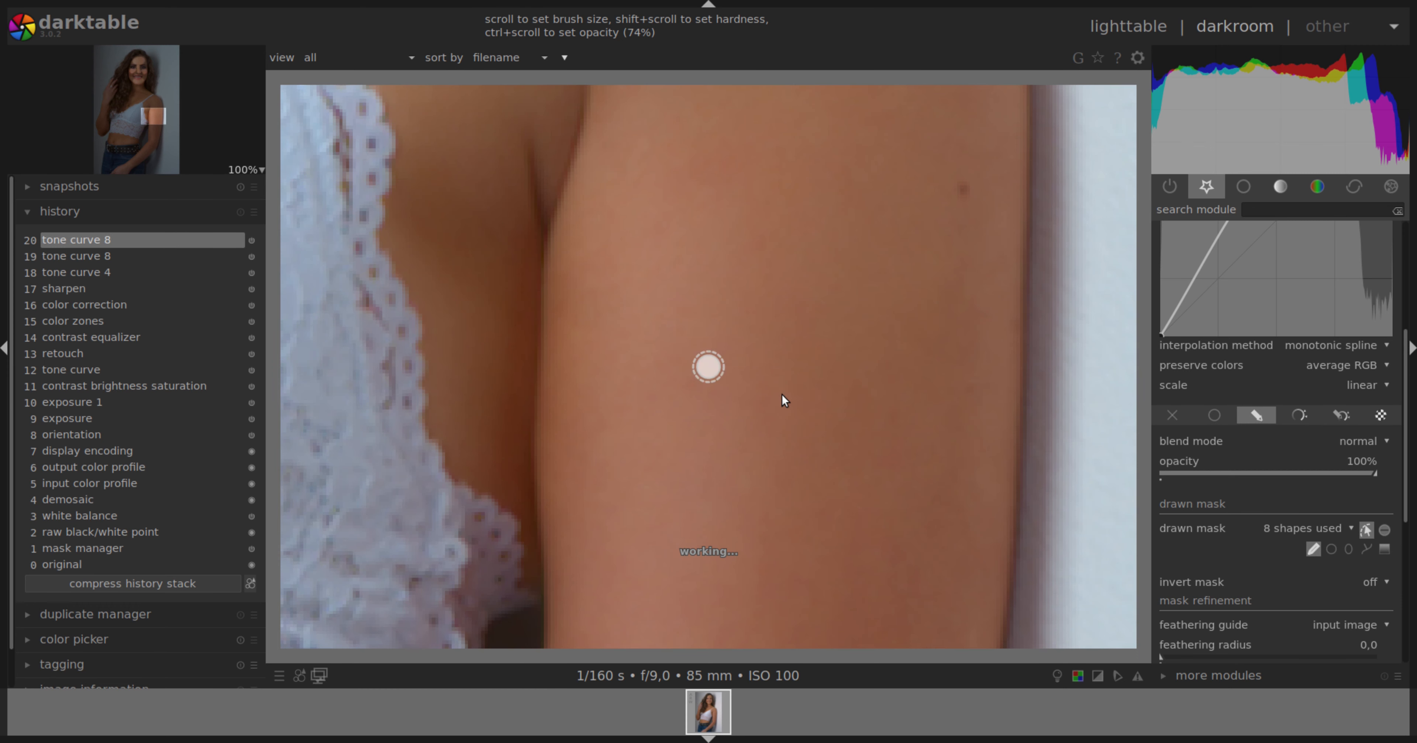
left_click_drag(161, 112, 146, 93)
scroll(850, 322, "down", 15)
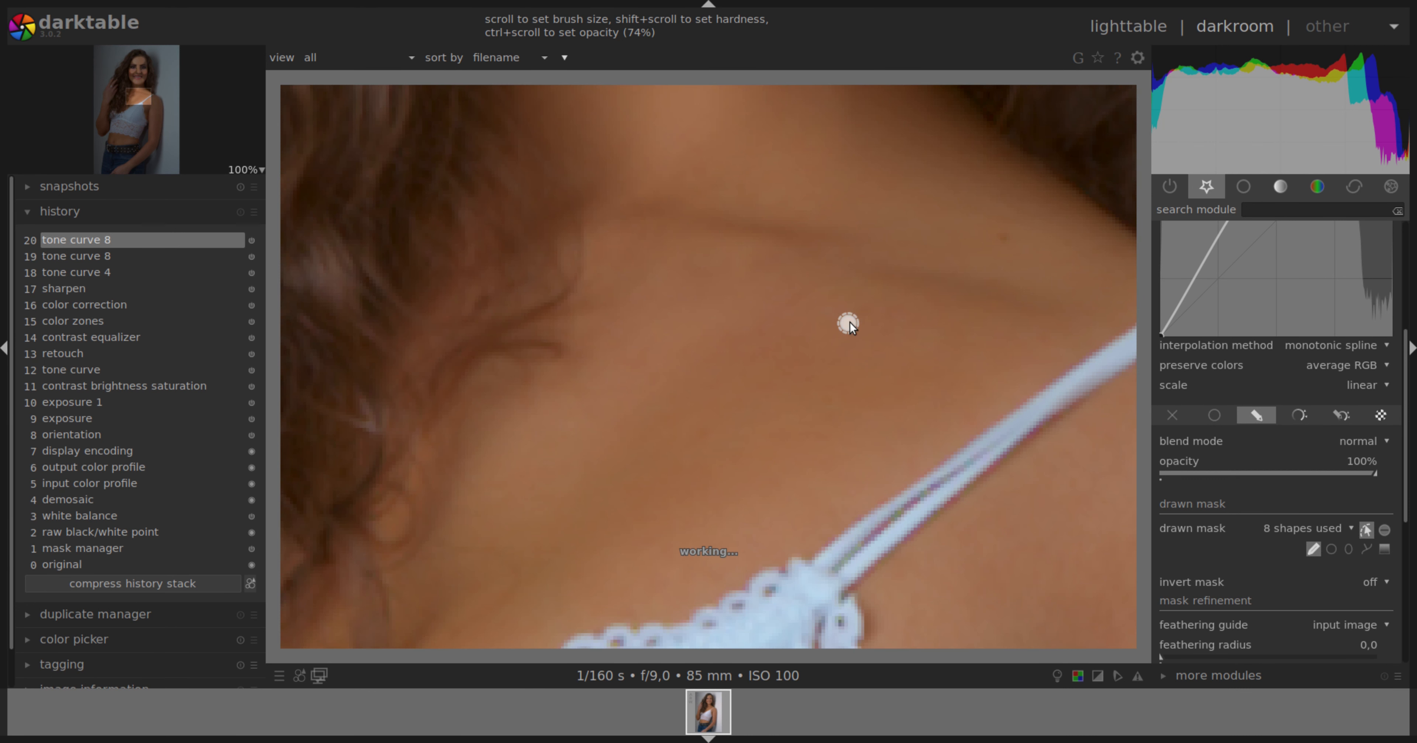
middle_click(865, 349)
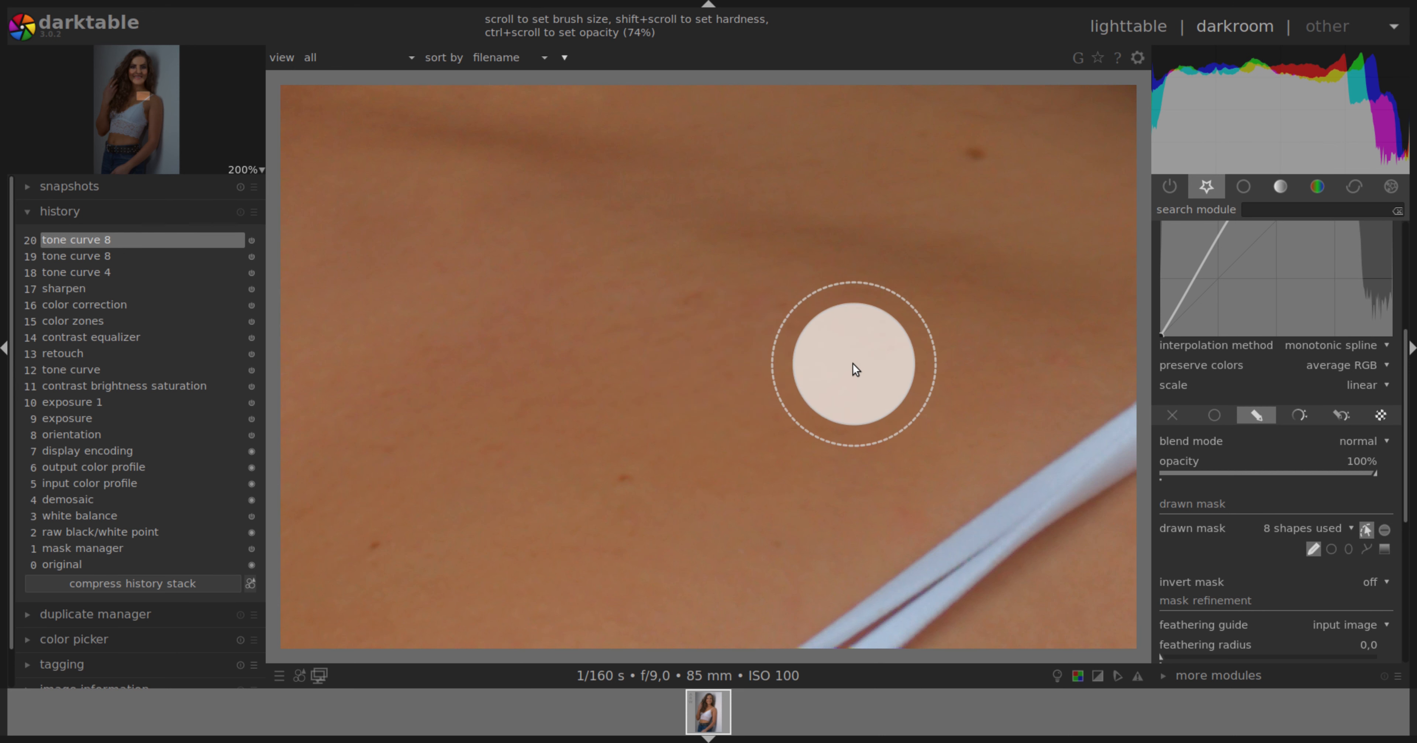
left_click_drag(136, 89, 158, 111)
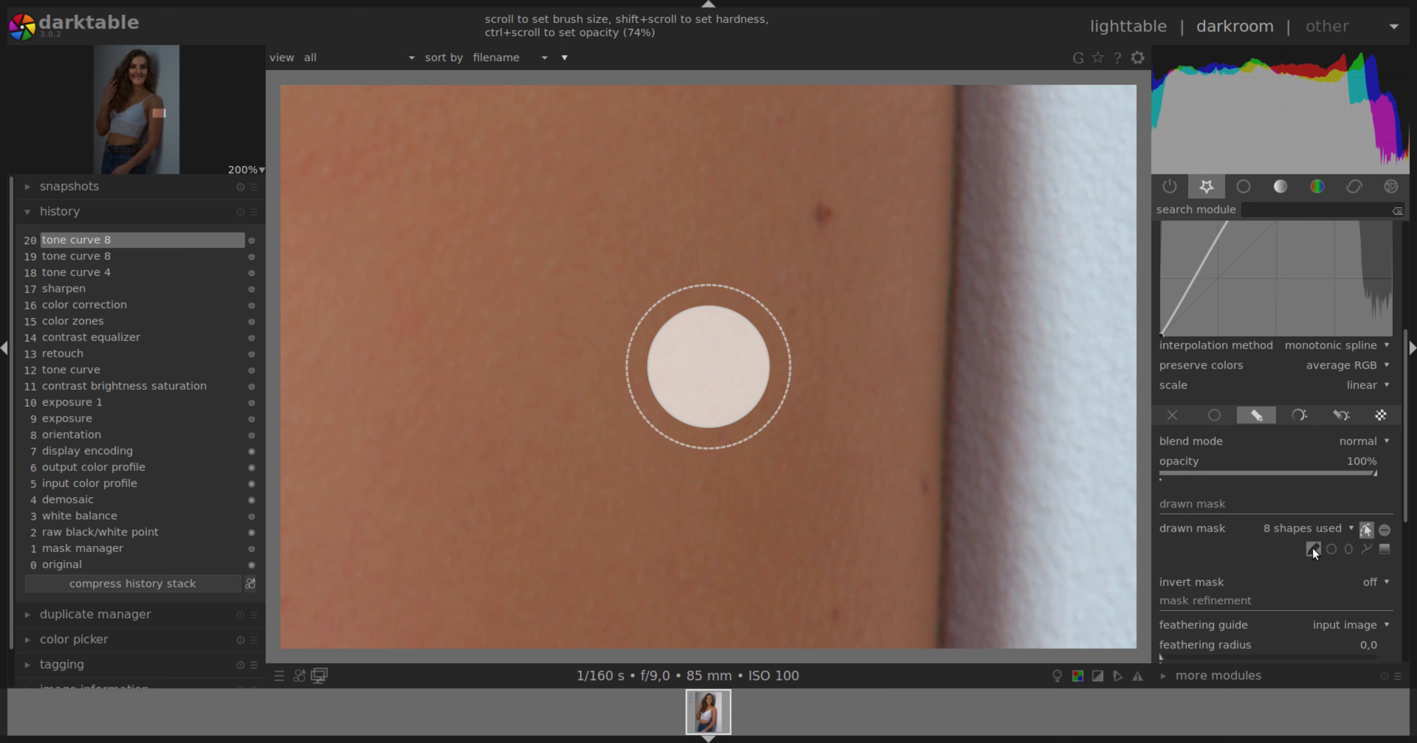
scroll(826, 368, "up", 4)
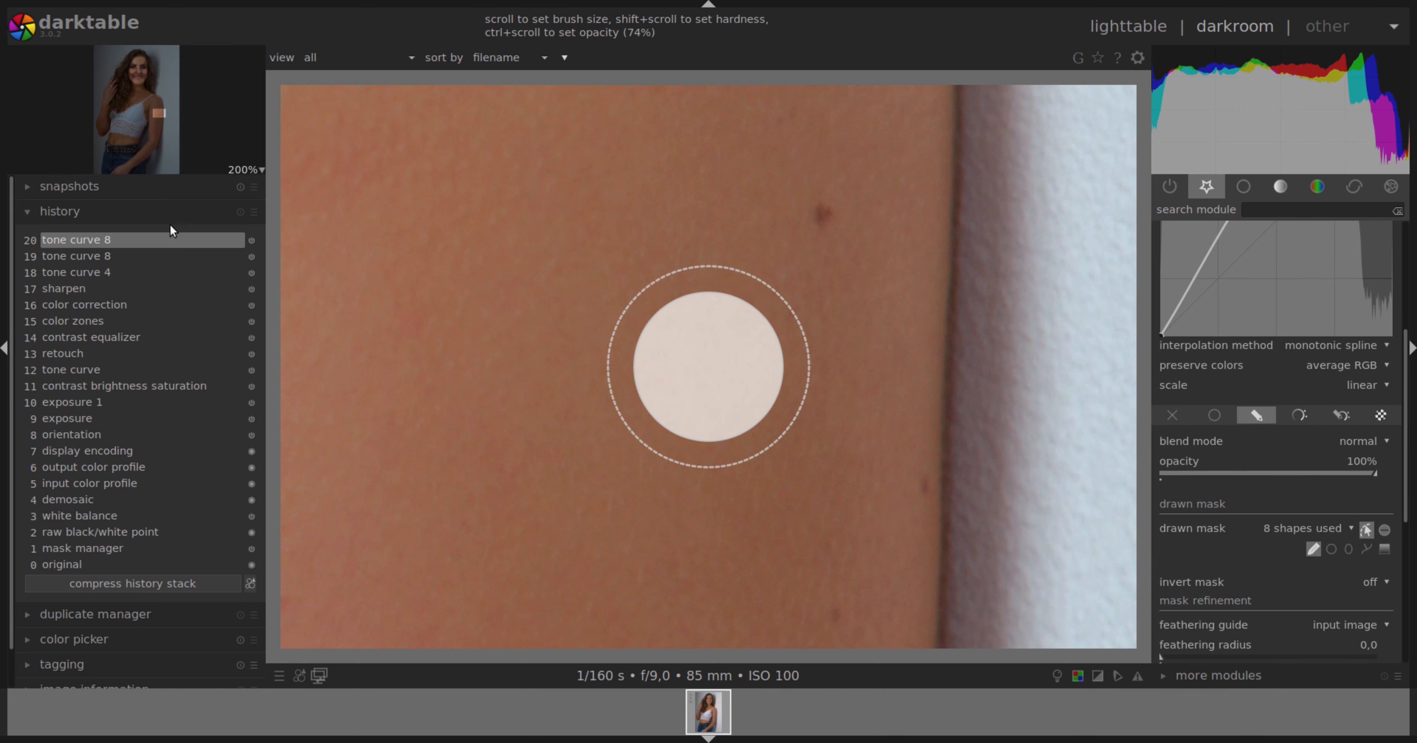
Return the edit history to the tone curve 4 entry, and view the original unedited state for comparison
left_click(90, 274)
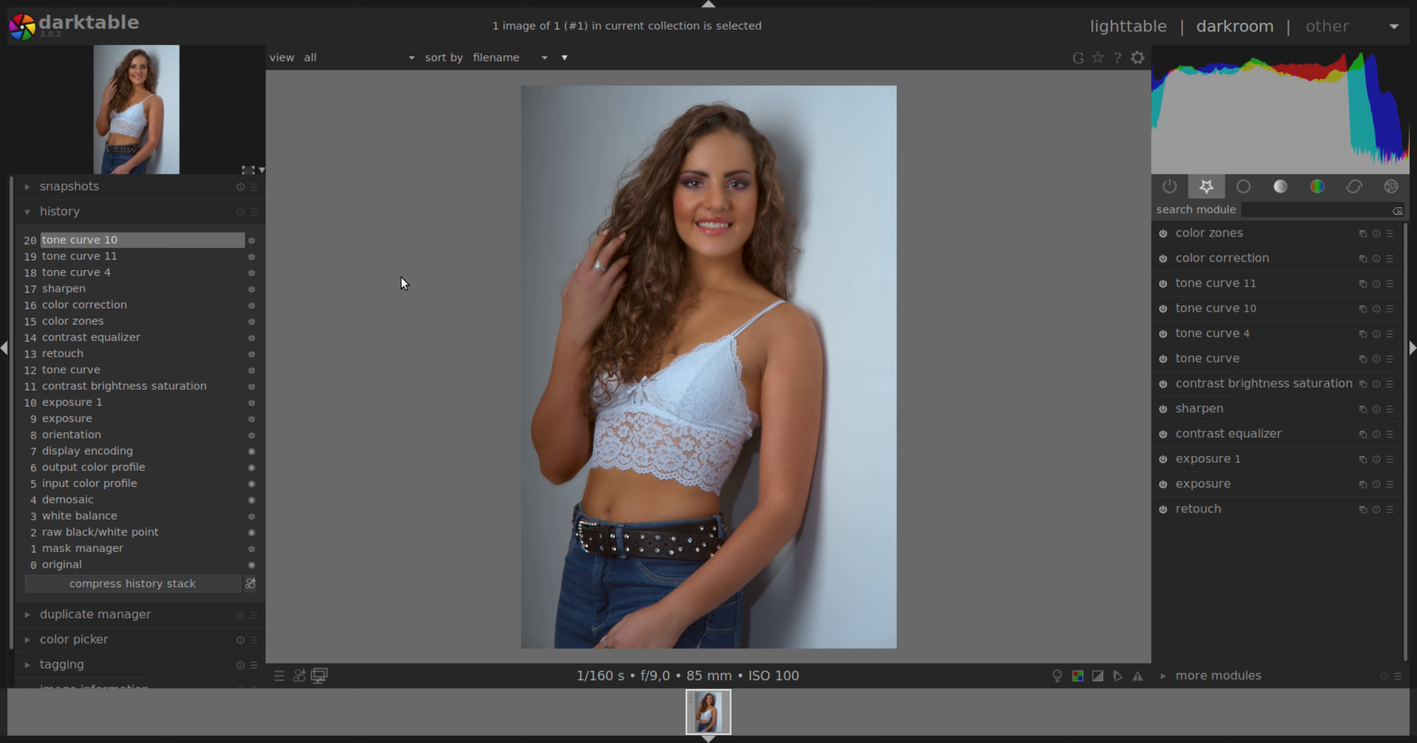
left_click(76, 562)
Export the selected portrait from the lighttable to disk as an 8-bit JPEG at quality 100, accepting the overwriting of existing images
left_click(1125, 30)
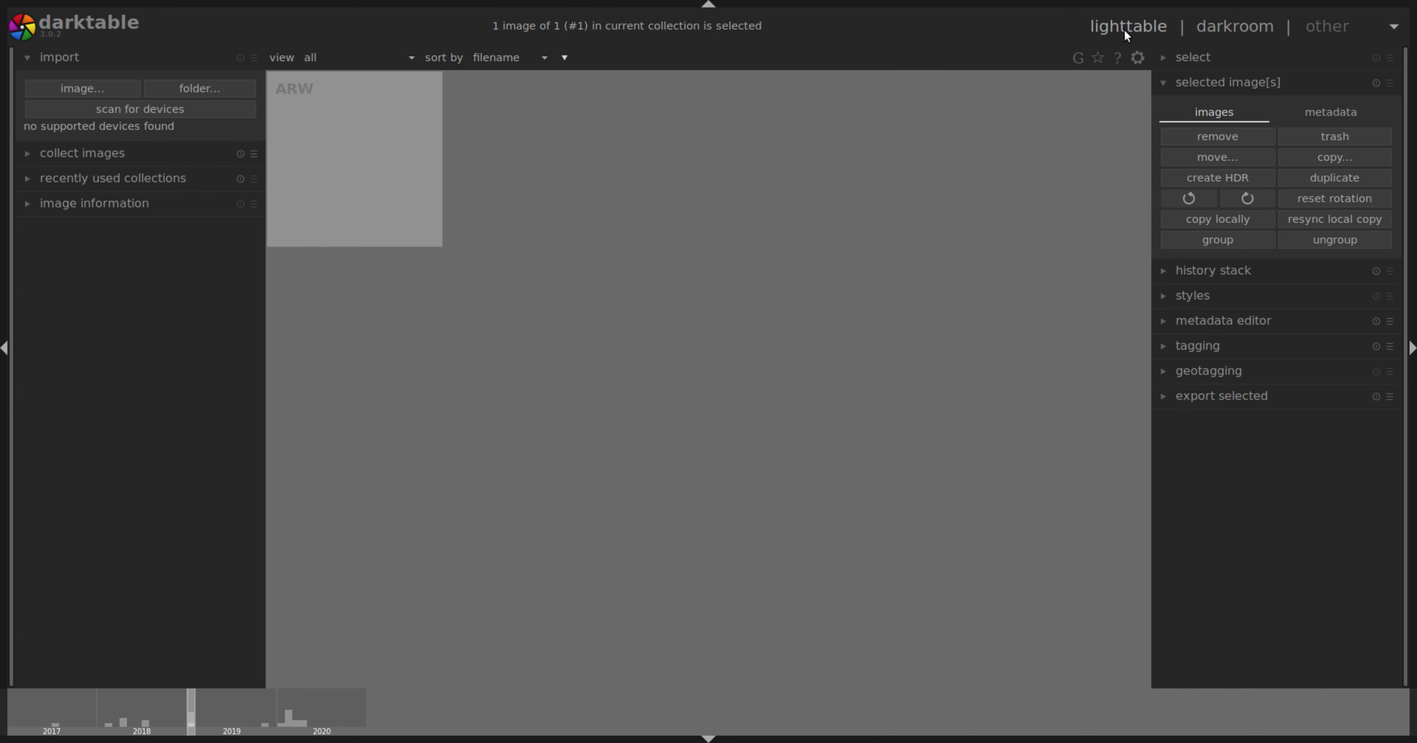
left_click(1162, 396)
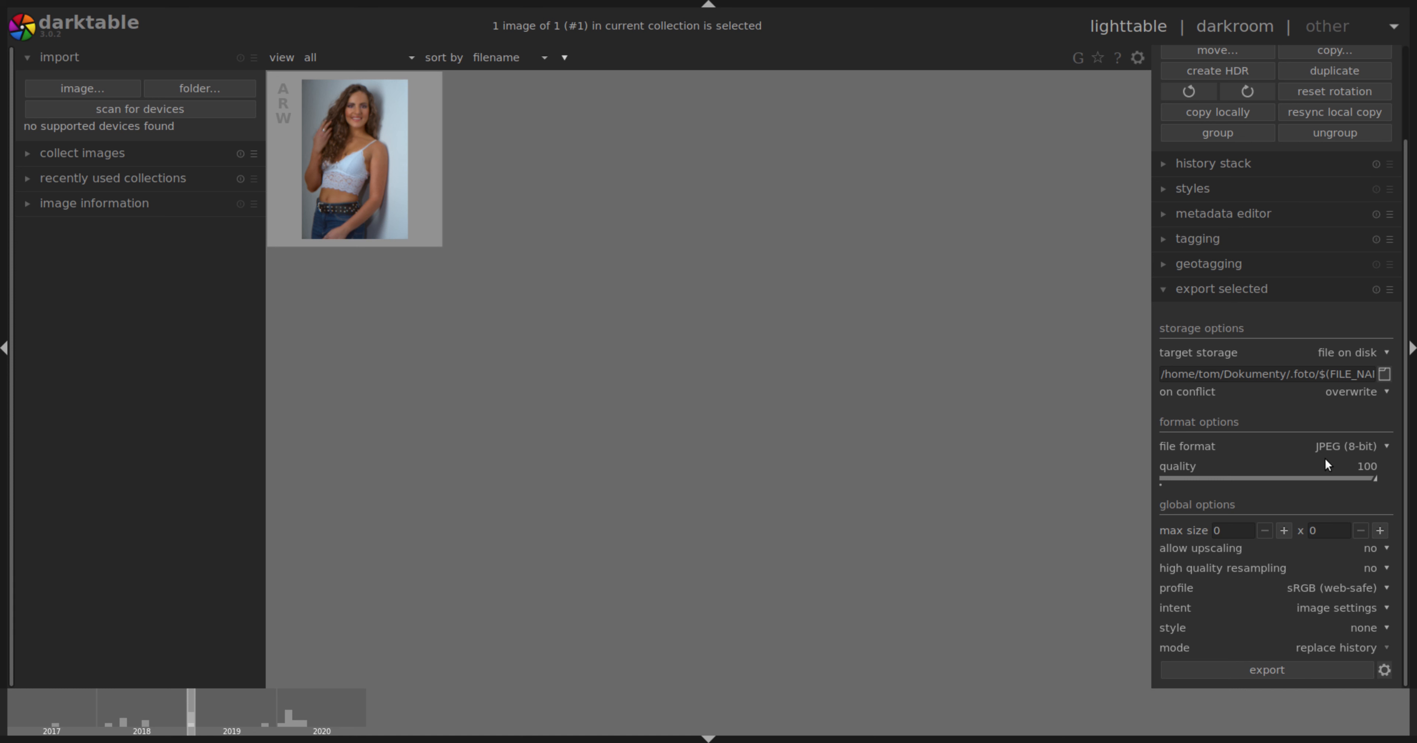
left_click(1250, 669)
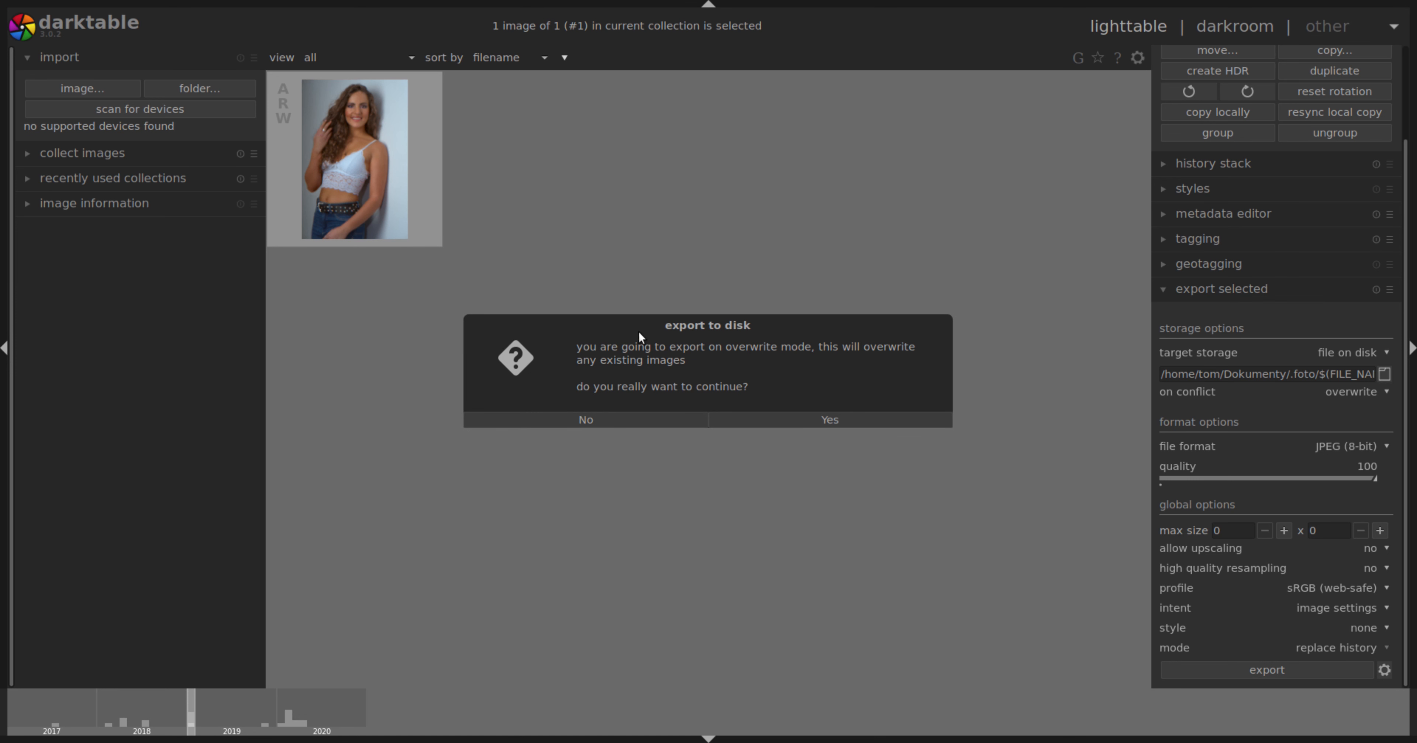
left_click(828, 419)
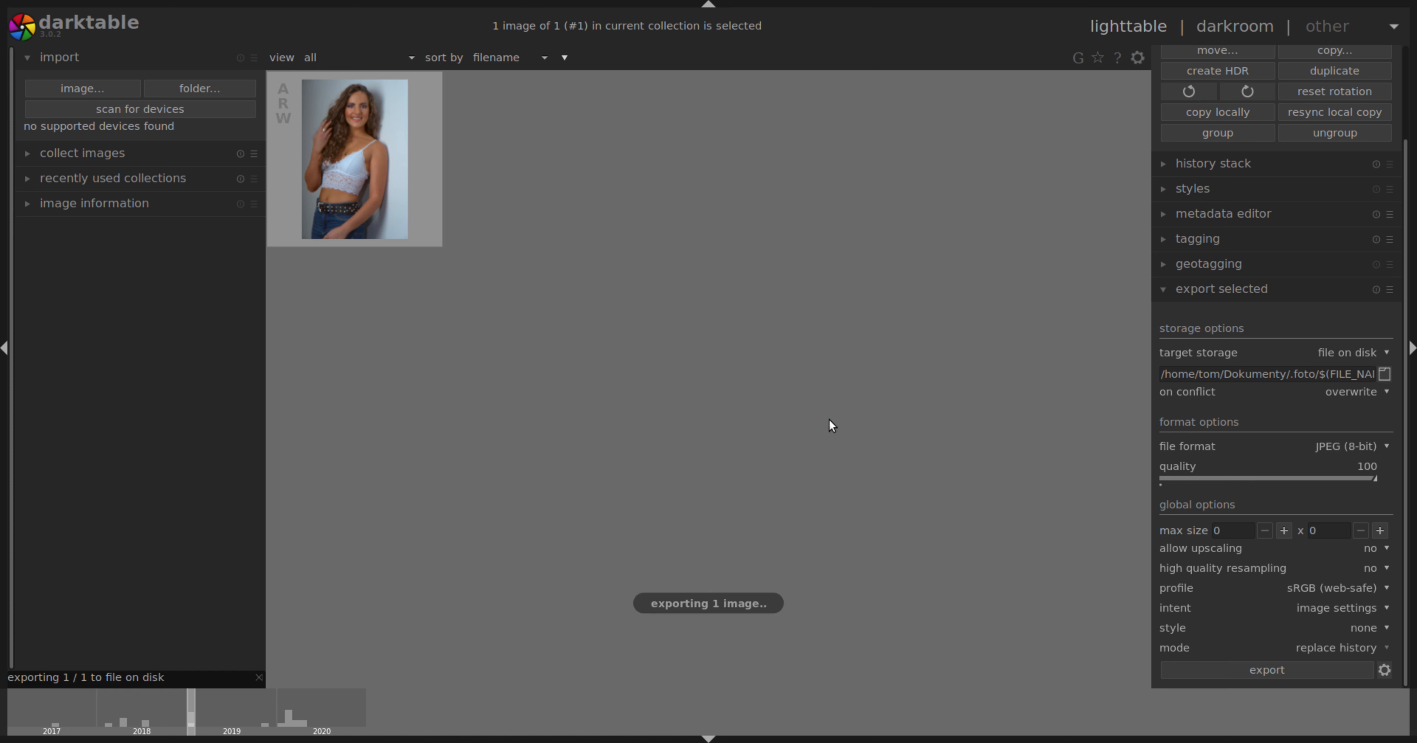